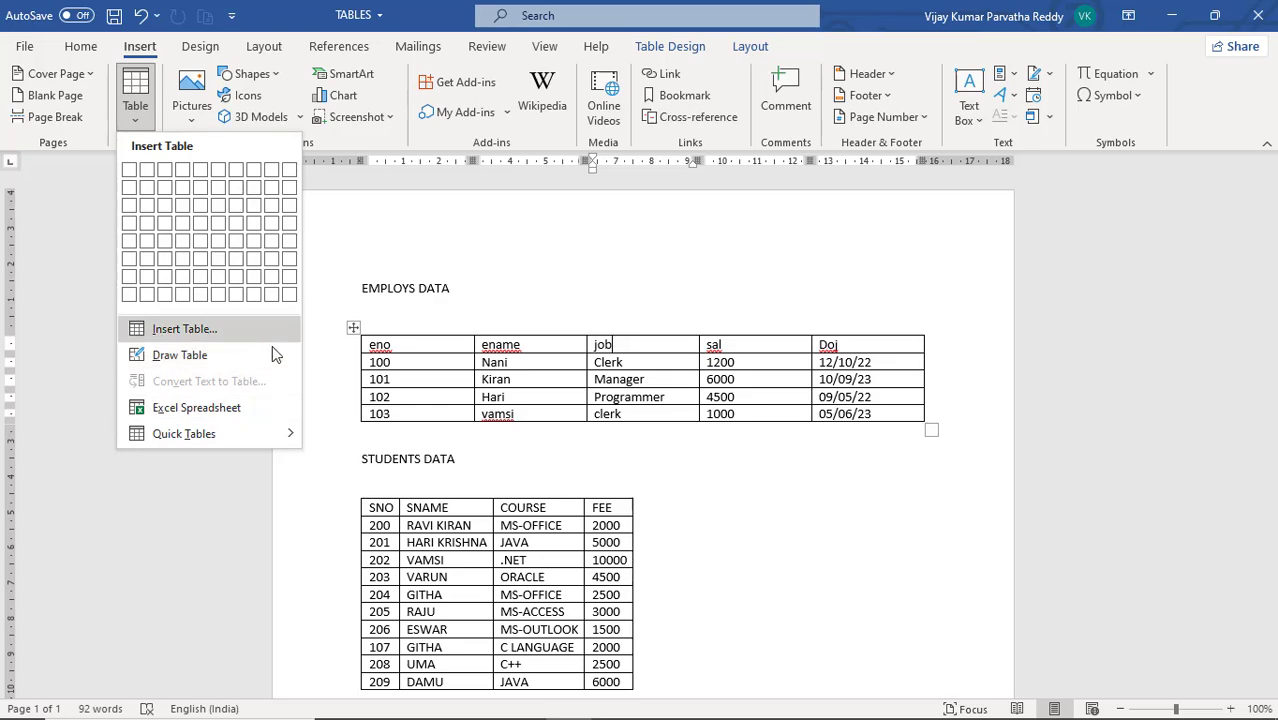
pyautogui.click(672, 514)
pyautogui.scroll(-3, 672, 514)
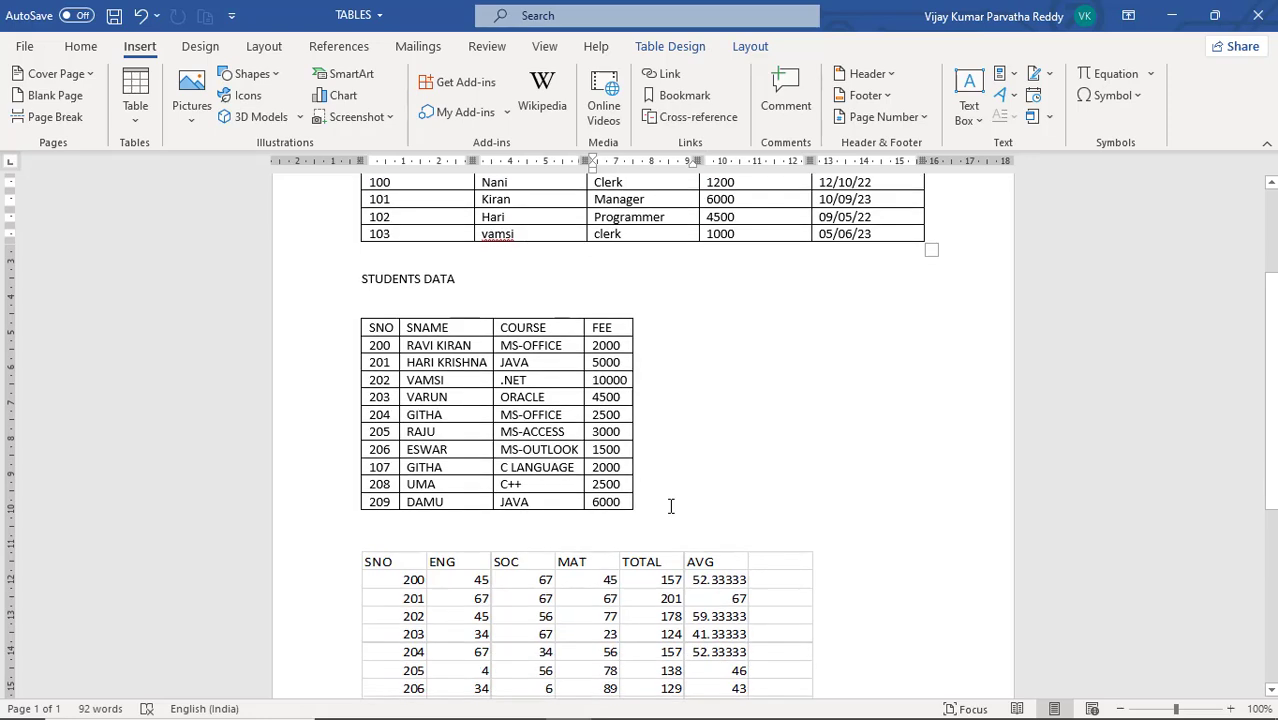
pyautogui.scroll(-4, 671, 506)
pyautogui.scroll(5, 671, 506)
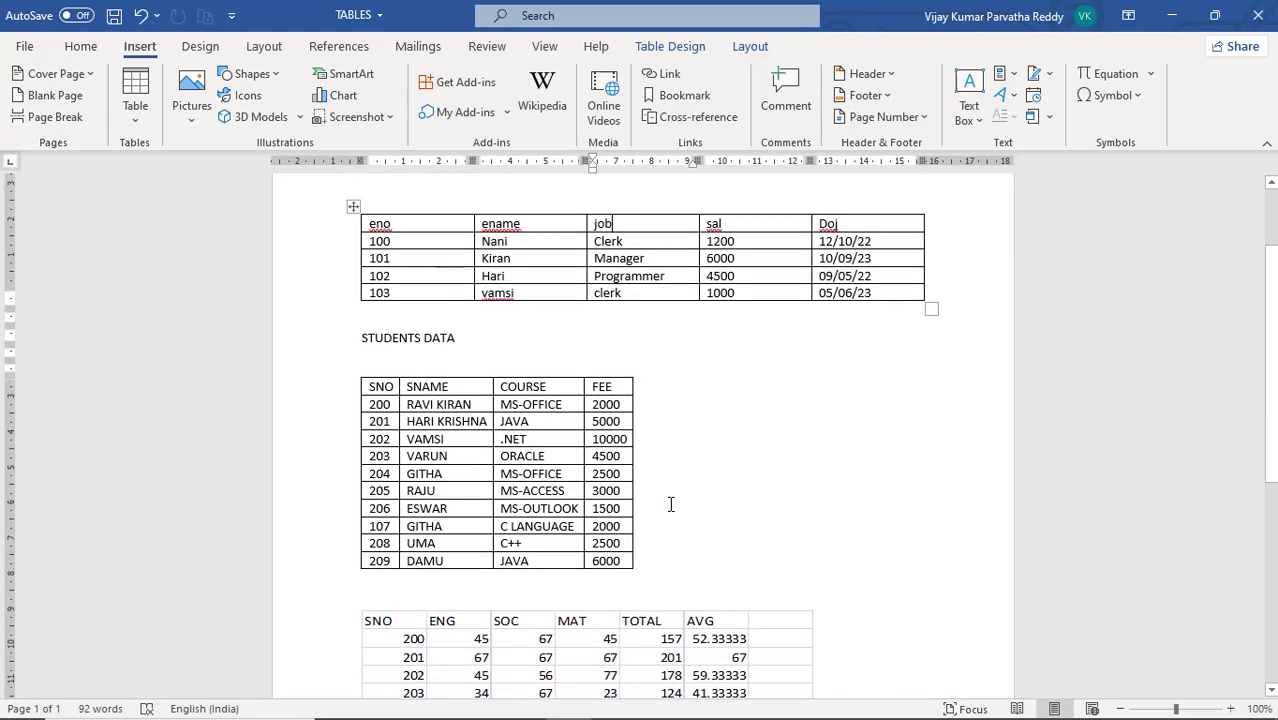
pyautogui.scroll(2, 671, 504)
pyautogui.click(487, 296)
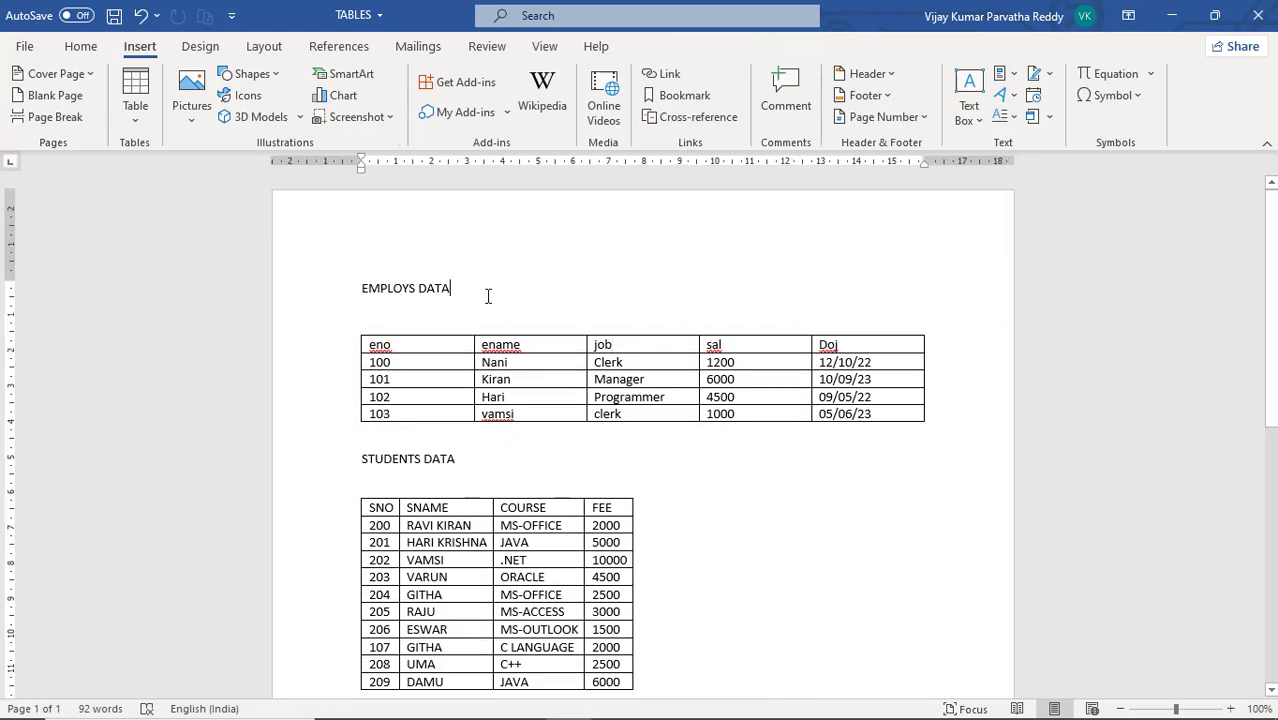
# Apply the Plain Table 3 style to the EMPLOYS DATA table
pyautogui.click(531, 362)
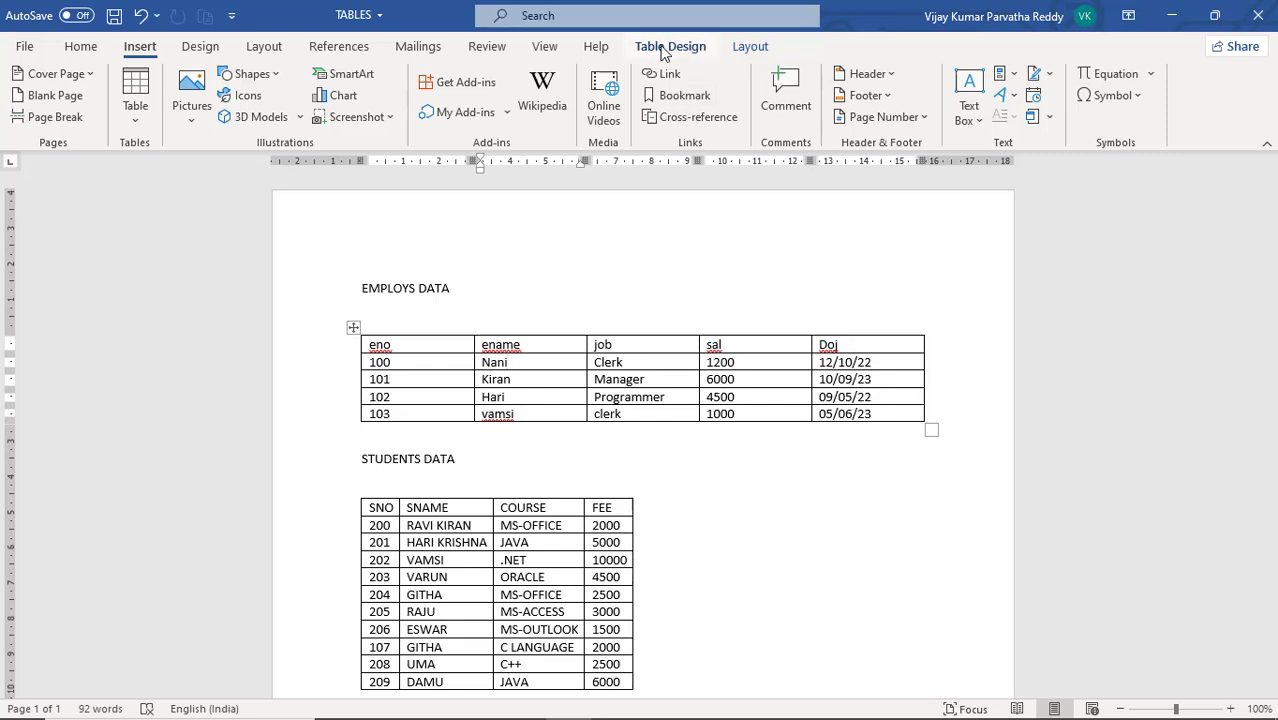
pyautogui.click(680, 50)
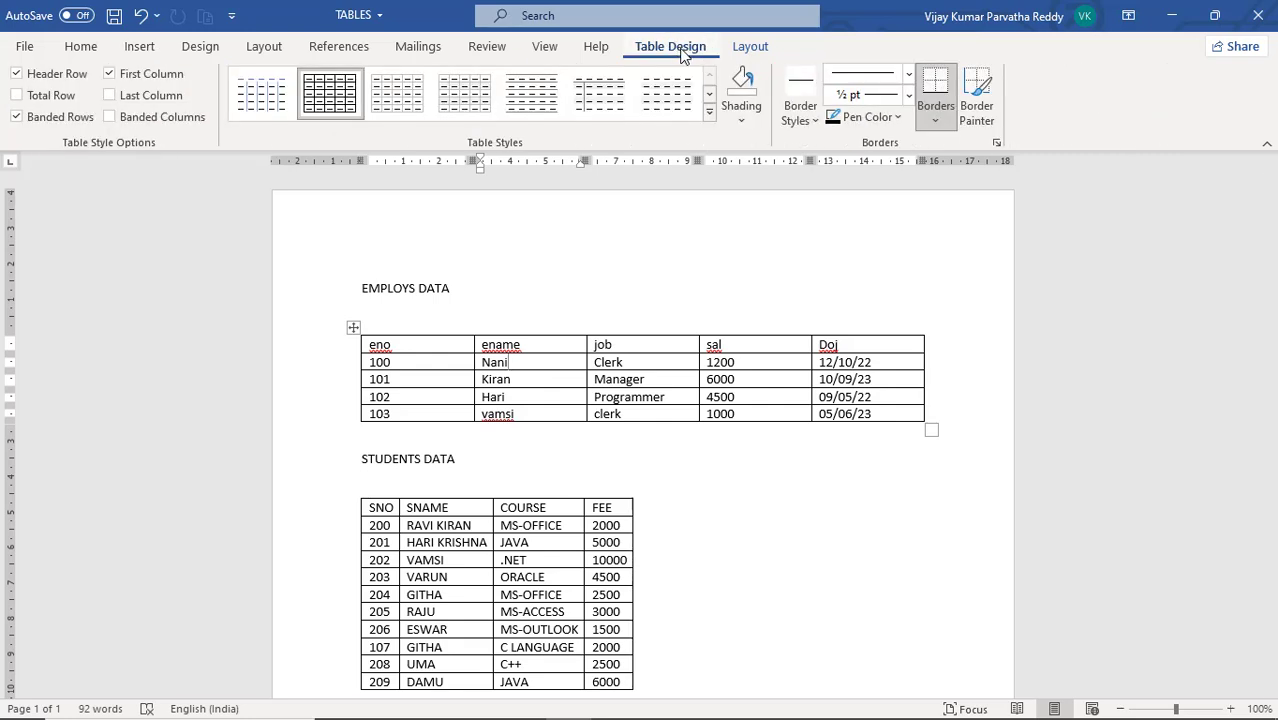
pyautogui.click(746, 47)
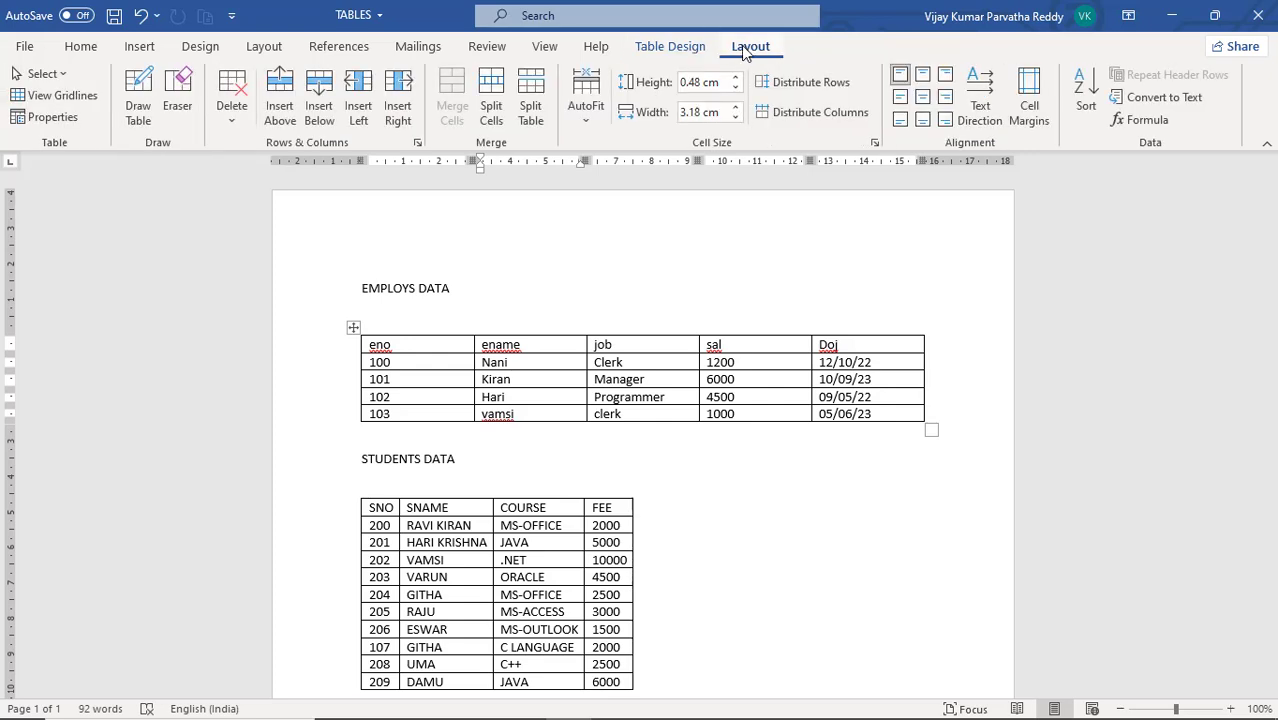
pyautogui.click(685, 50)
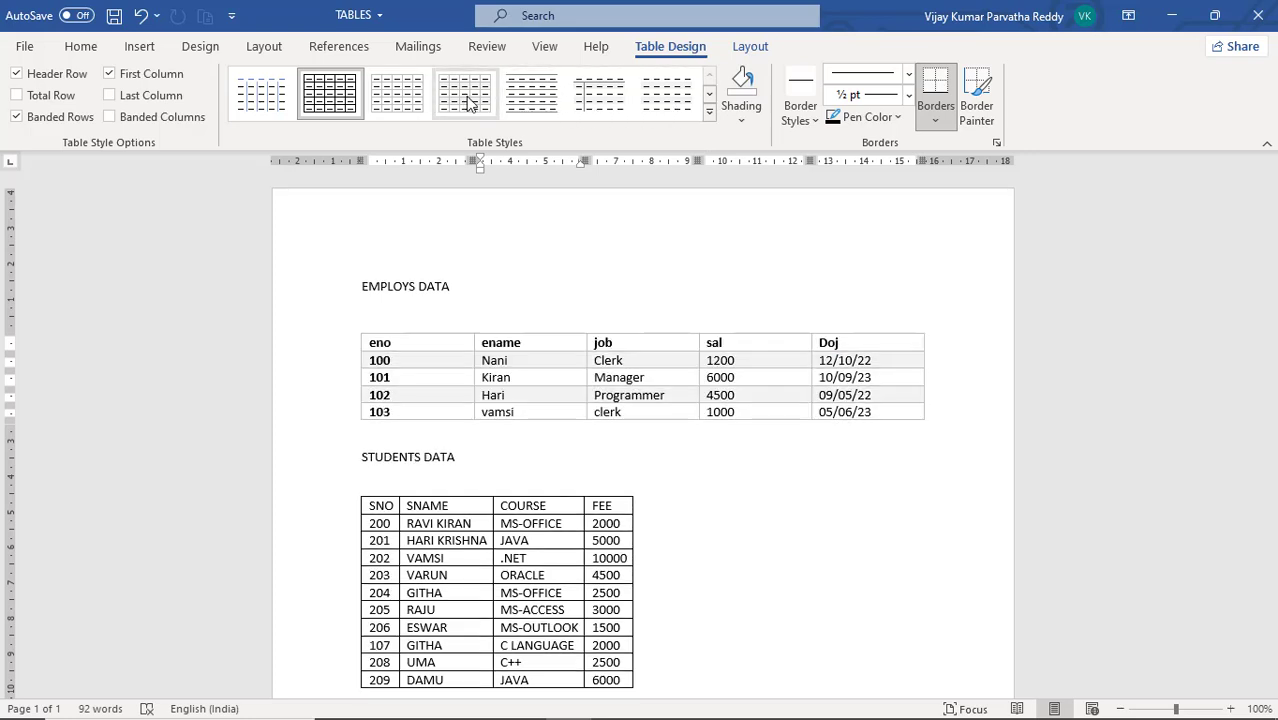
pyautogui.click(588, 106)
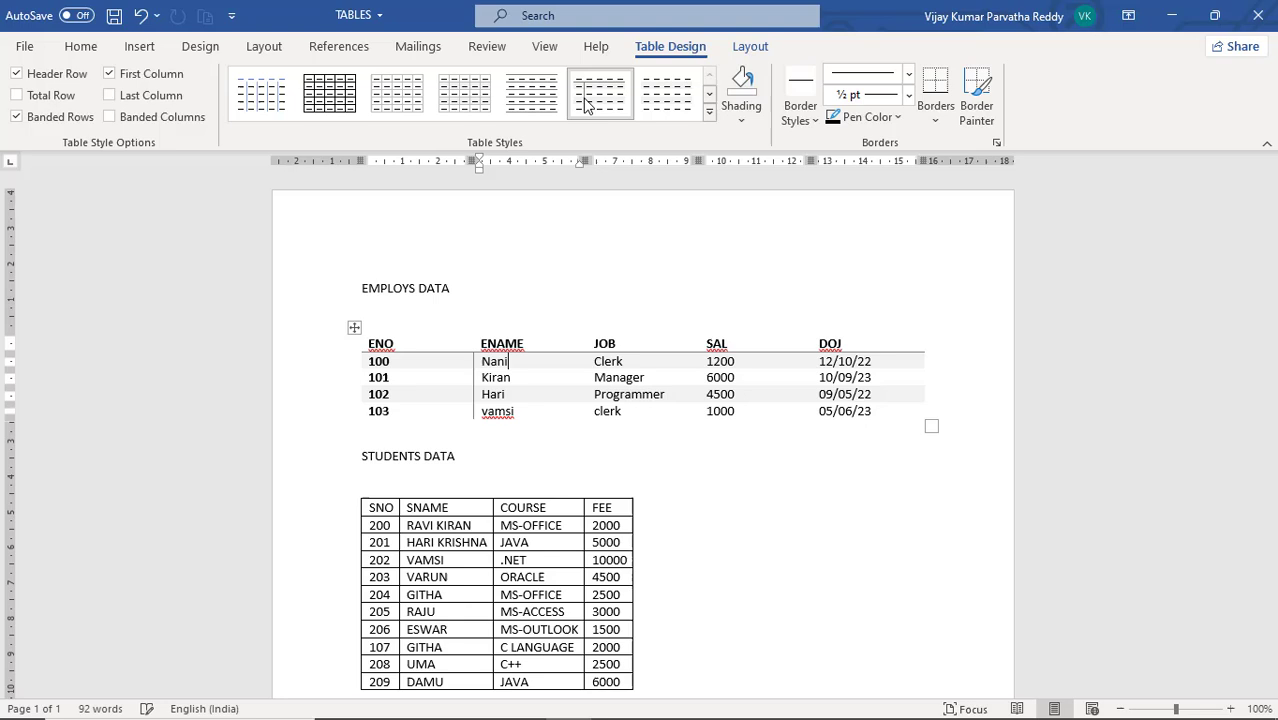
# Change the EMPLOYS DATA table to the orange Grid Table 4 style
pyautogui.click(711, 101)
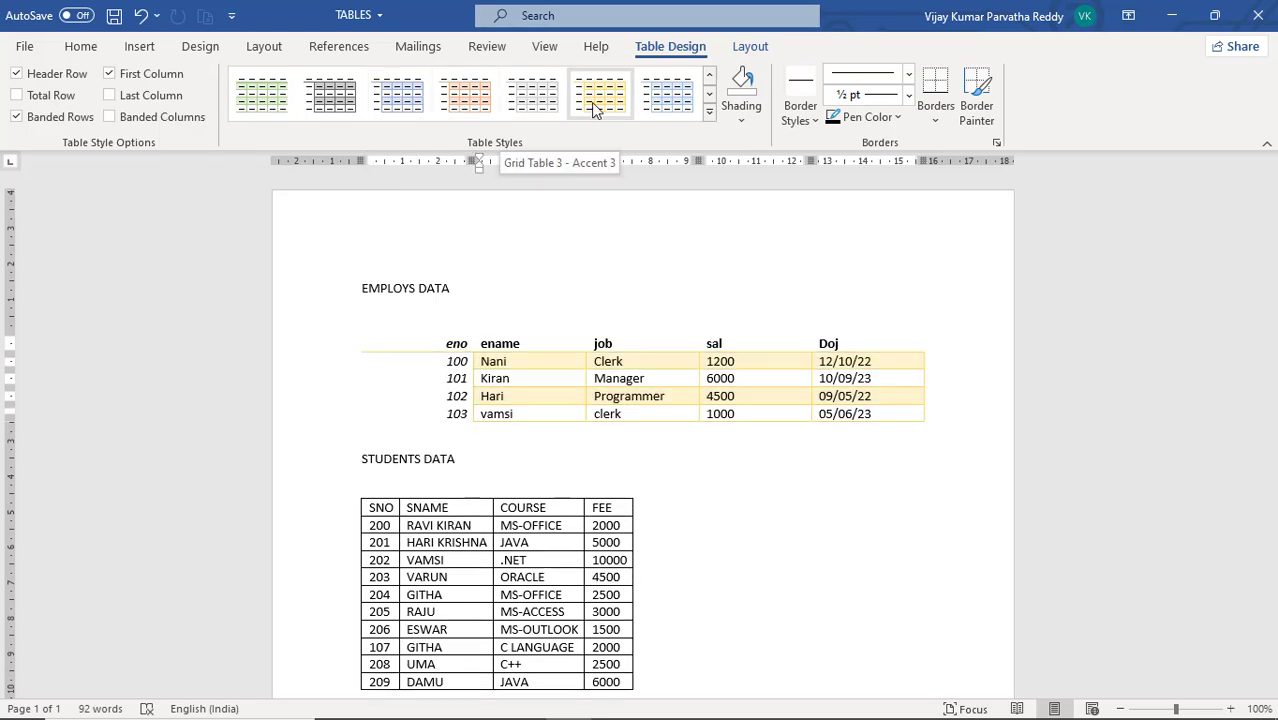
pyautogui.click(710, 95)
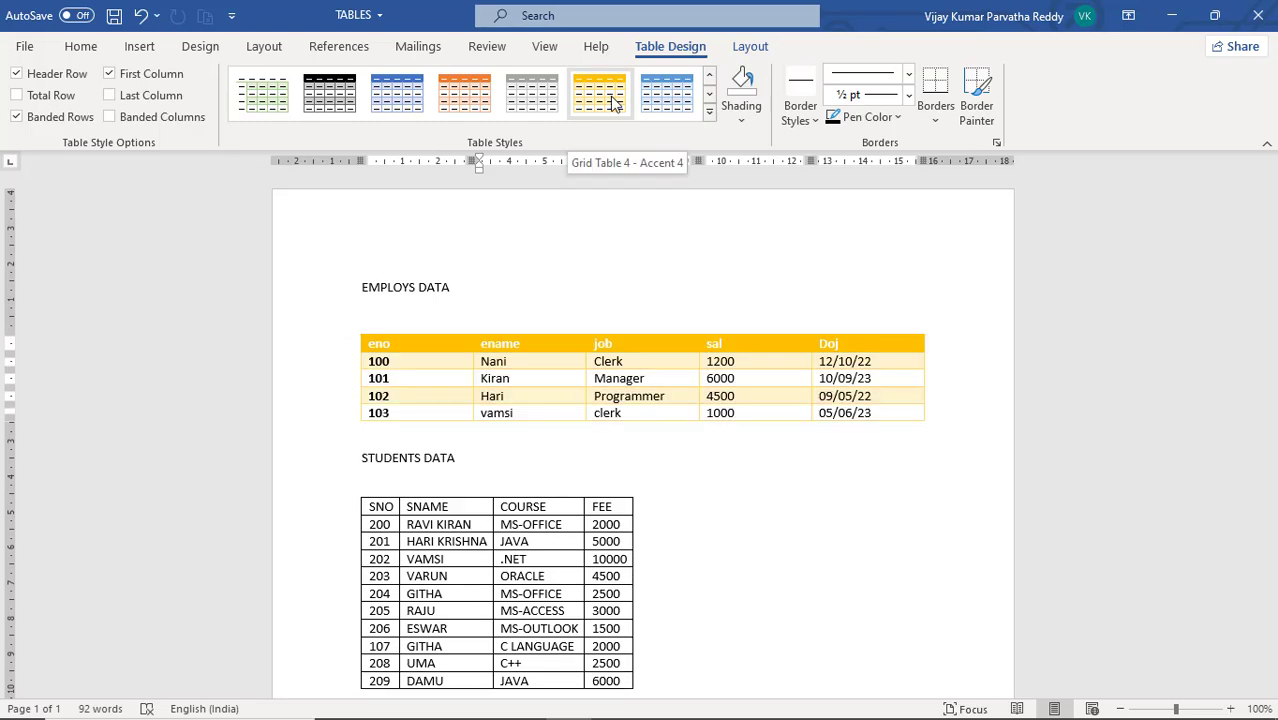
pyautogui.click(474, 105)
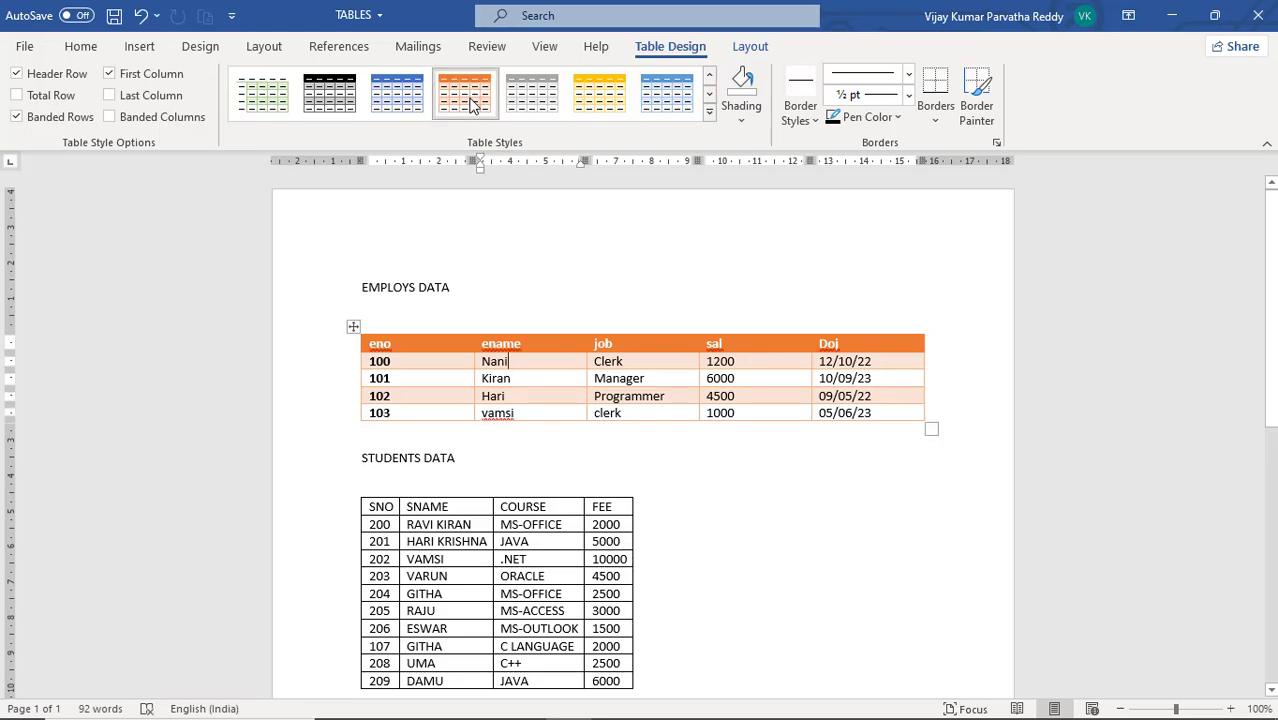
# Apply the solid green list table style with white text to the EMPLOYS DATA table
pyautogui.click(710, 116)
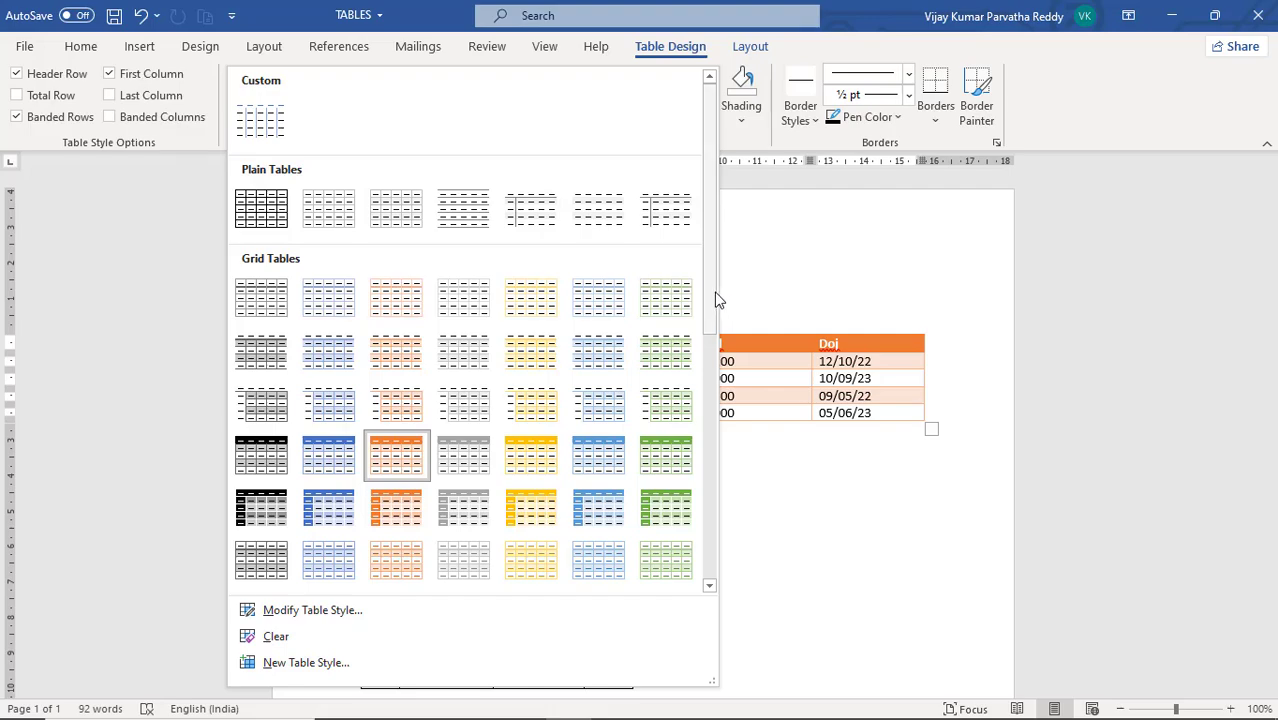
pyautogui.moveTo(711, 300); pyautogui.dragTo(723, 578)
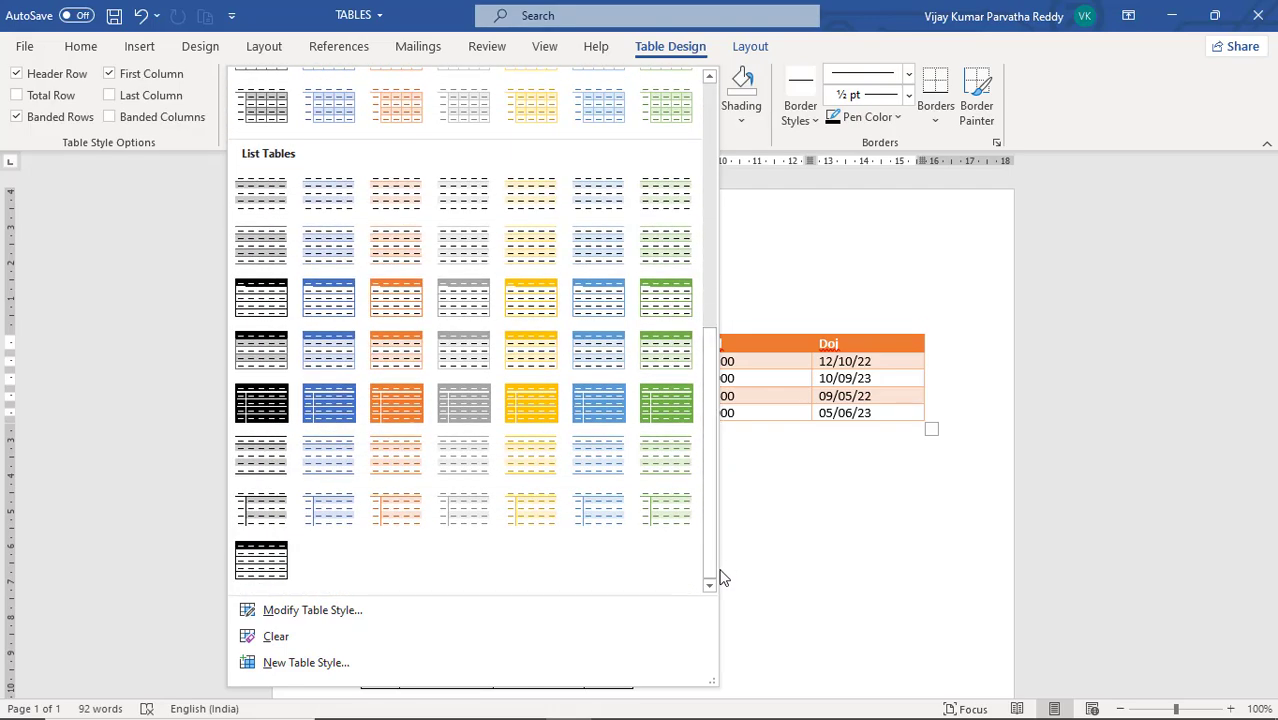
pyautogui.click(657, 417)
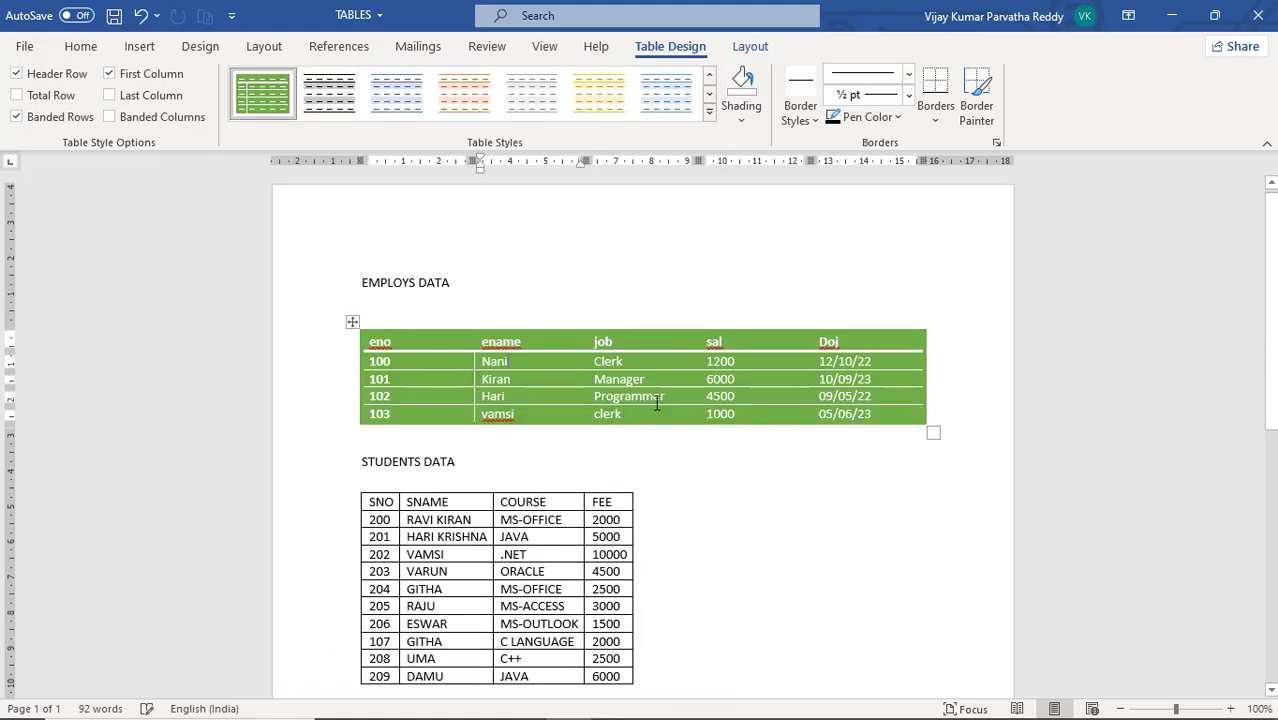
# Apply the orange grid table style with a filled header and first column to the STUDENTS DATA table
pyautogui.scroll(-2, 657, 410)
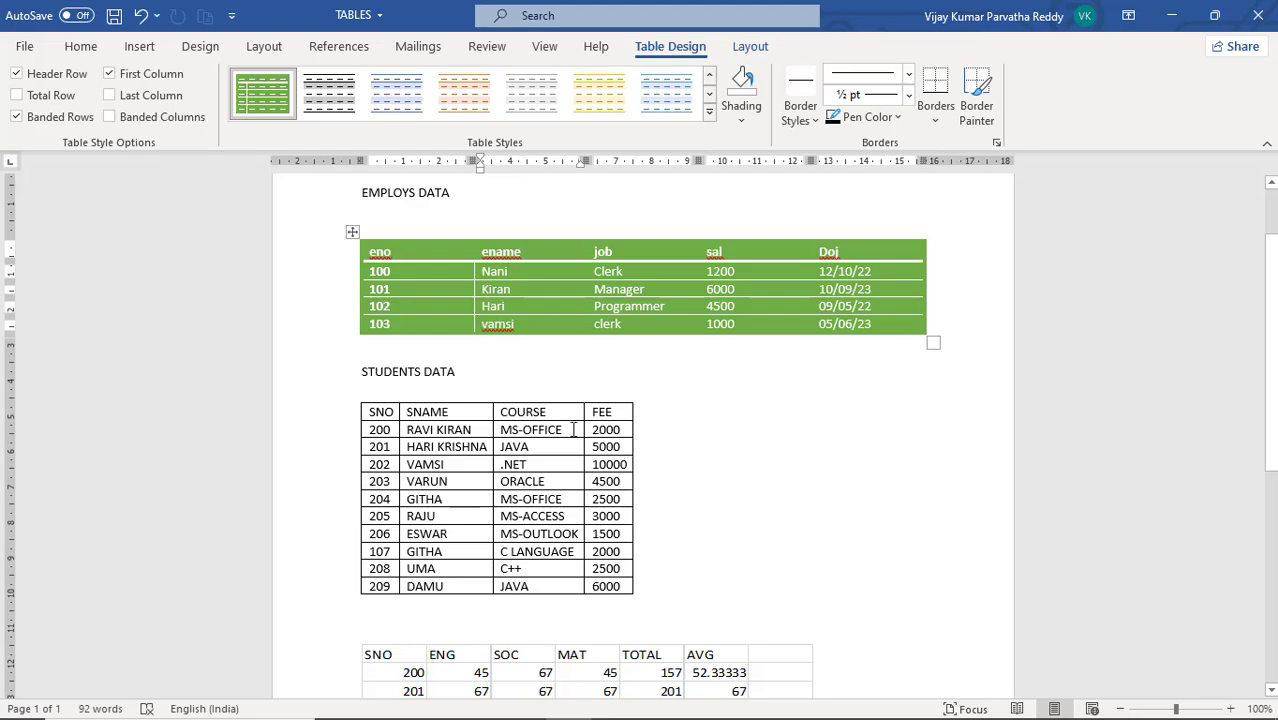
pyautogui.click(563, 415)
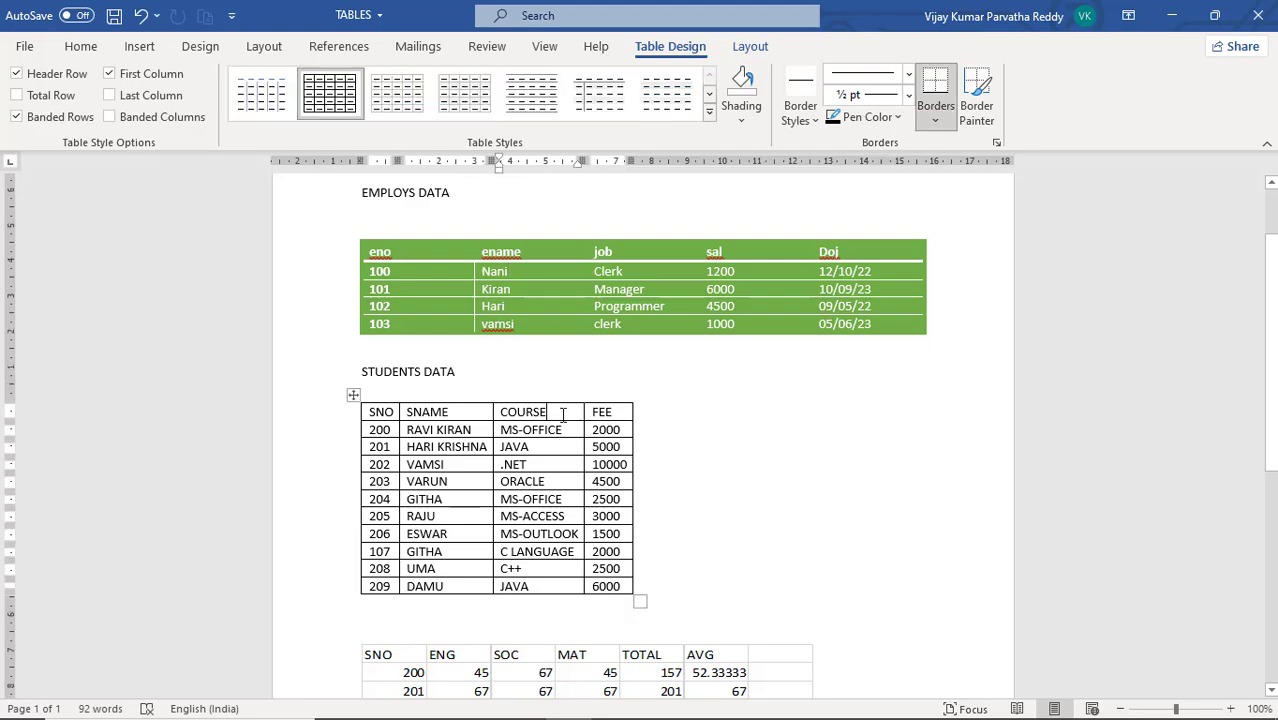
pyautogui.click(709, 111)
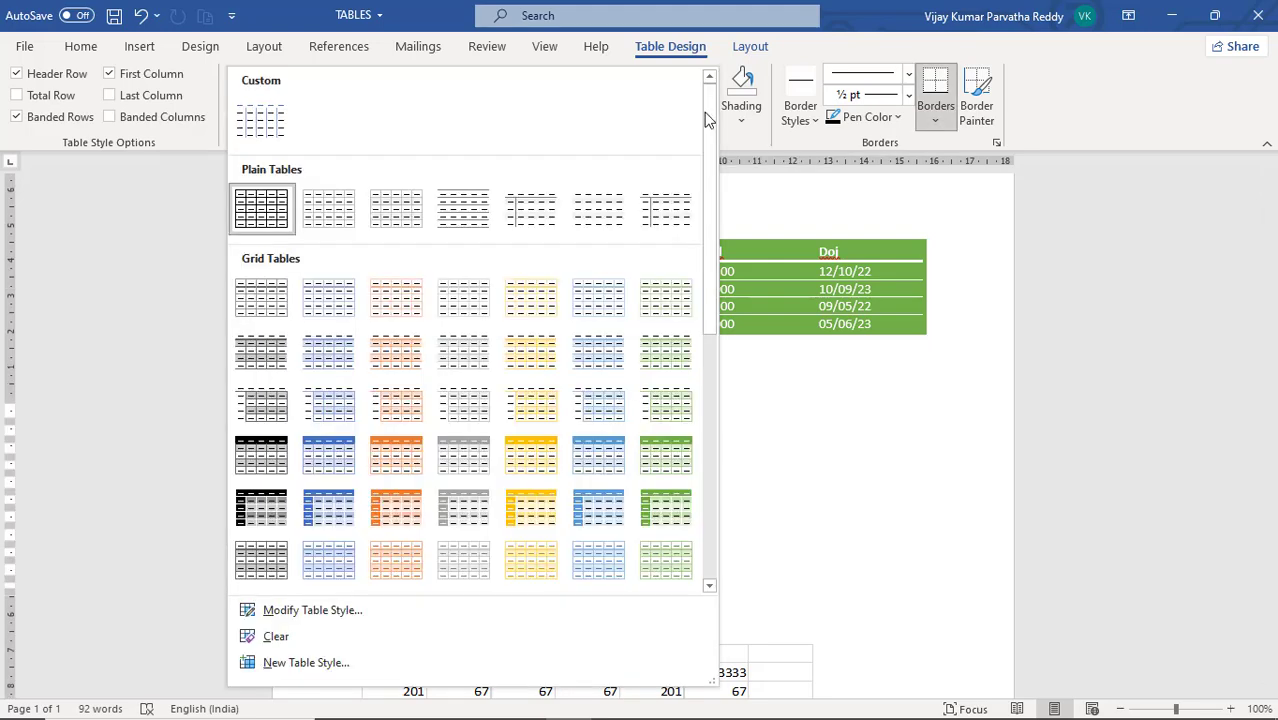
pyautogui.click(399, 515)
# Apply the blue grid table style with a filled header and first column to the PID product table
pyautogui.scroll(-6, 550, 443)
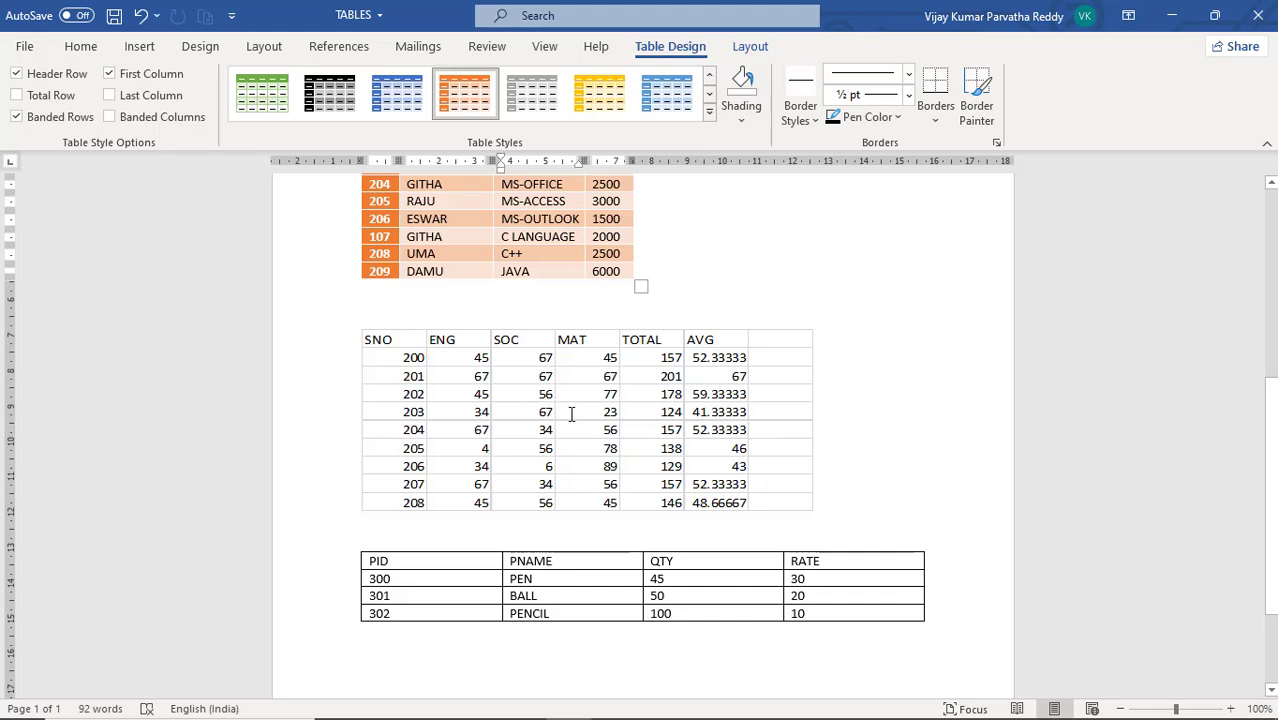
pyautogui.click(568, 561)
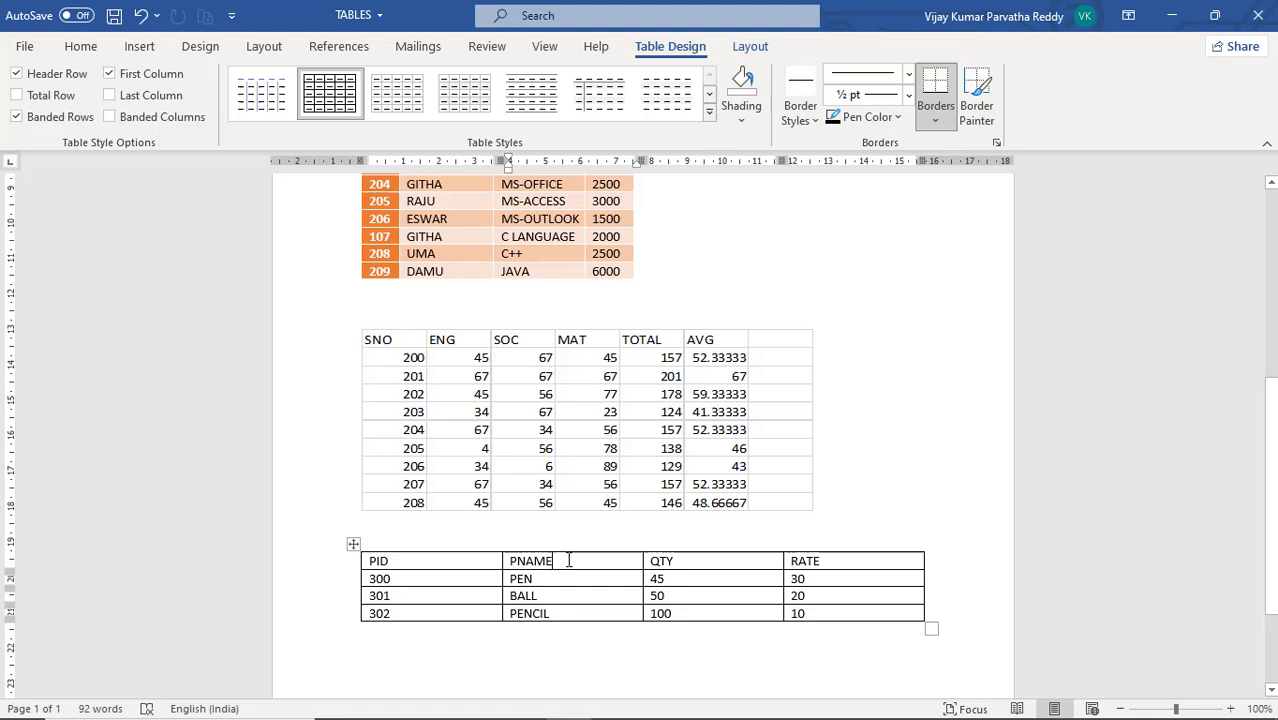
pyautogui.click(710, 97)
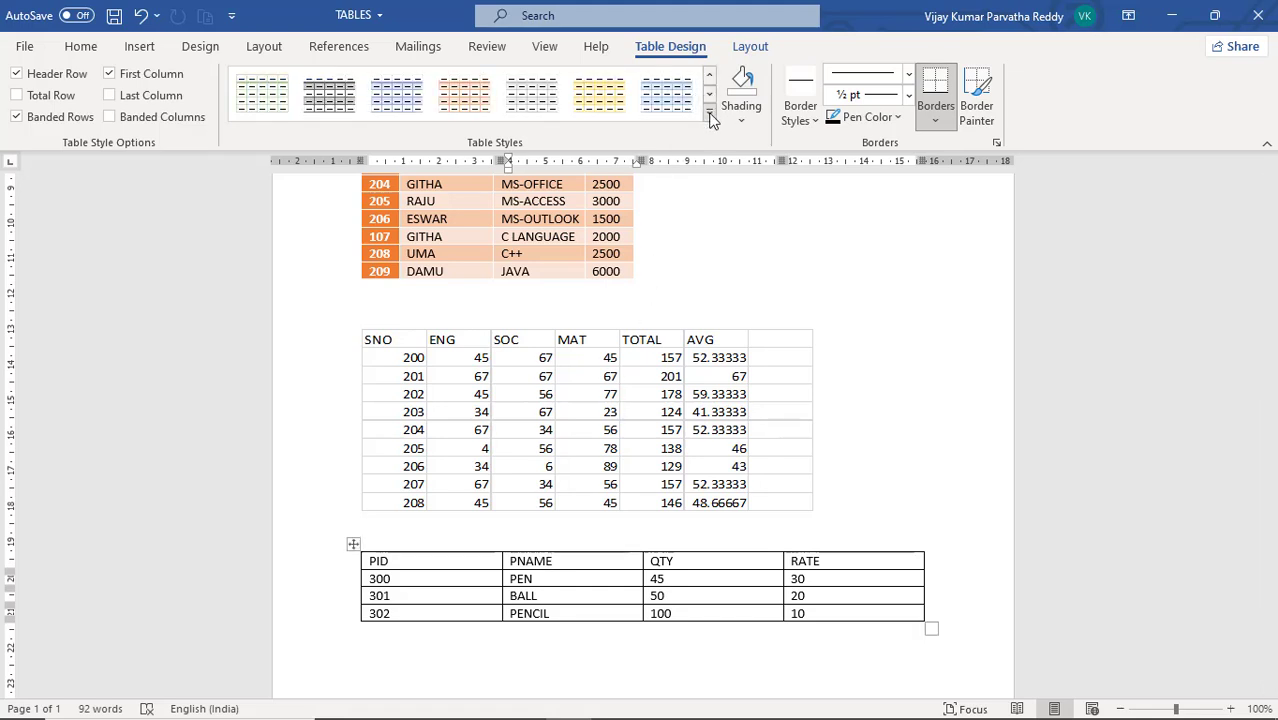
pyautogui.click(709, 111)
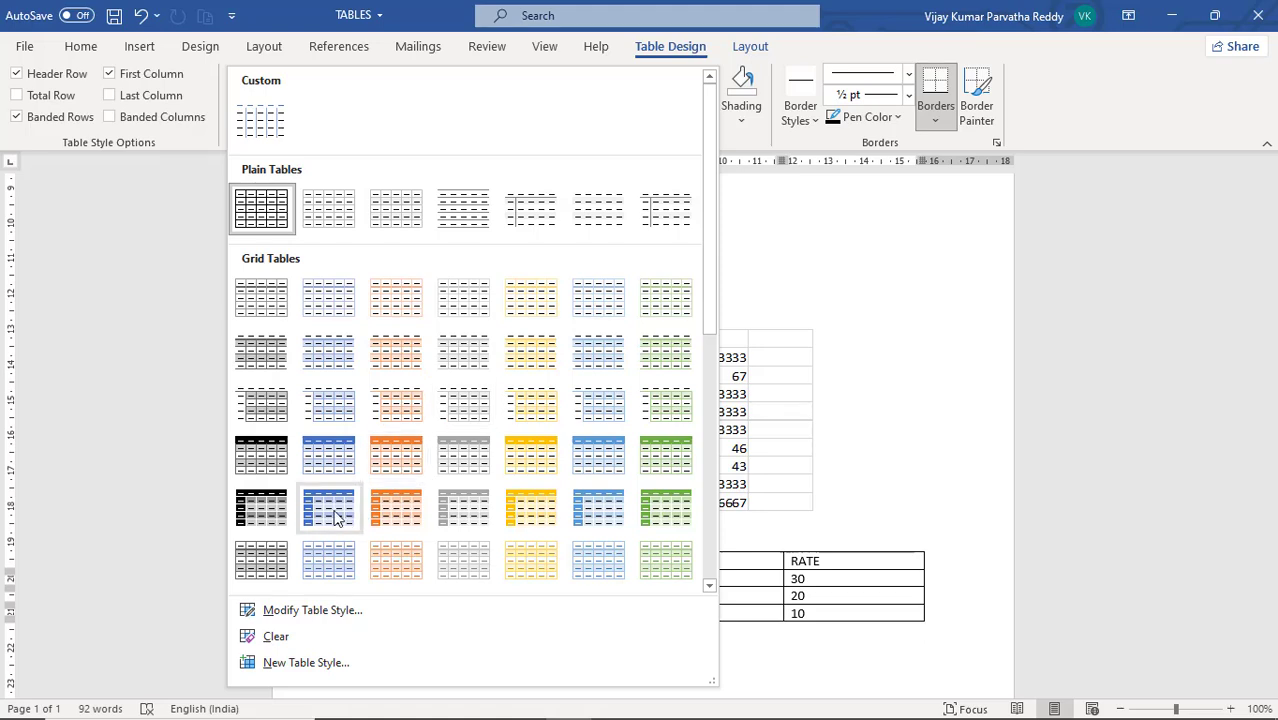
pyautogui.press('Escape')
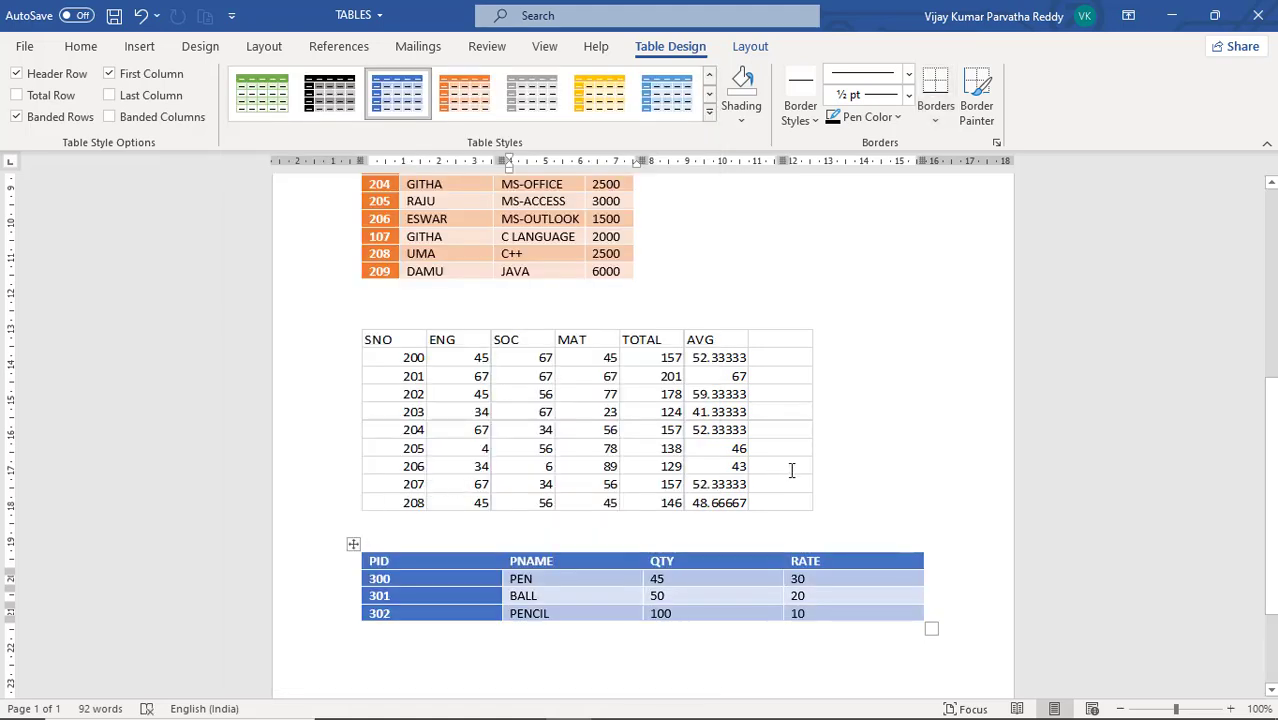
# Restyle the EMPLOYS DATA table with the orange list table style that has a filled header and unshaded, outlined rows
pyautogui.scroll(5, 794, 468)
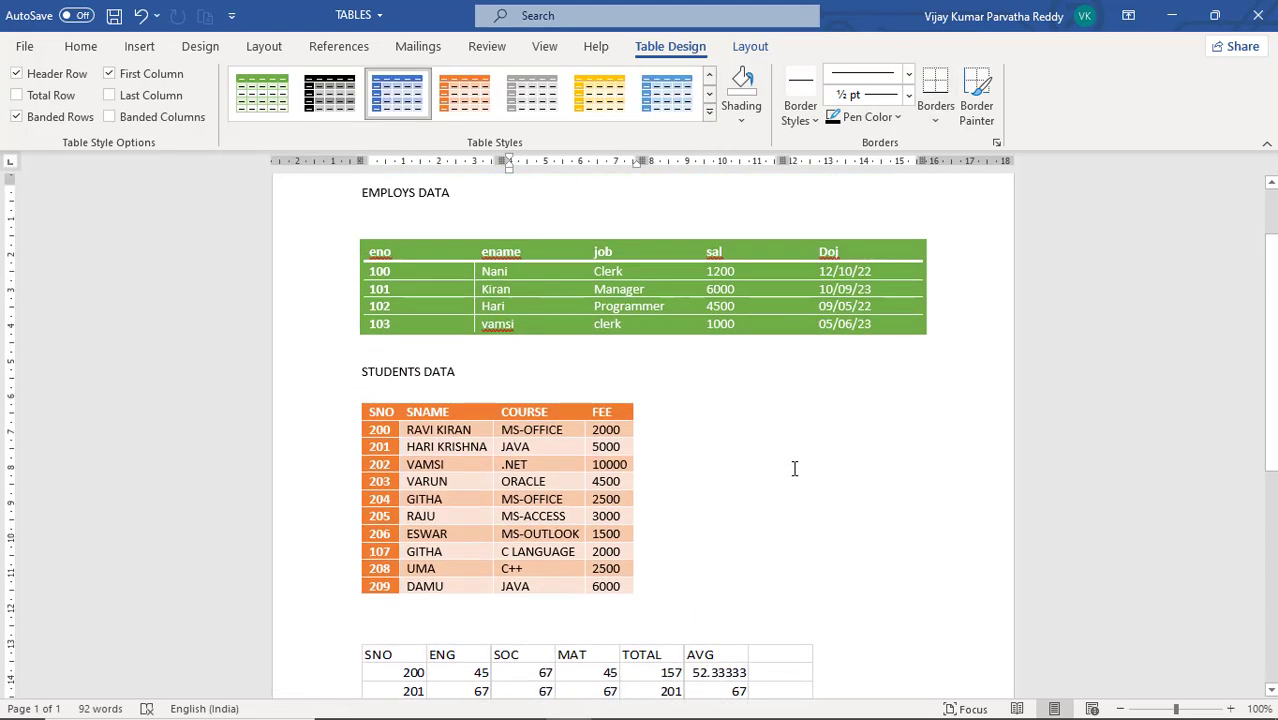
pyautogui.click(661, 272)
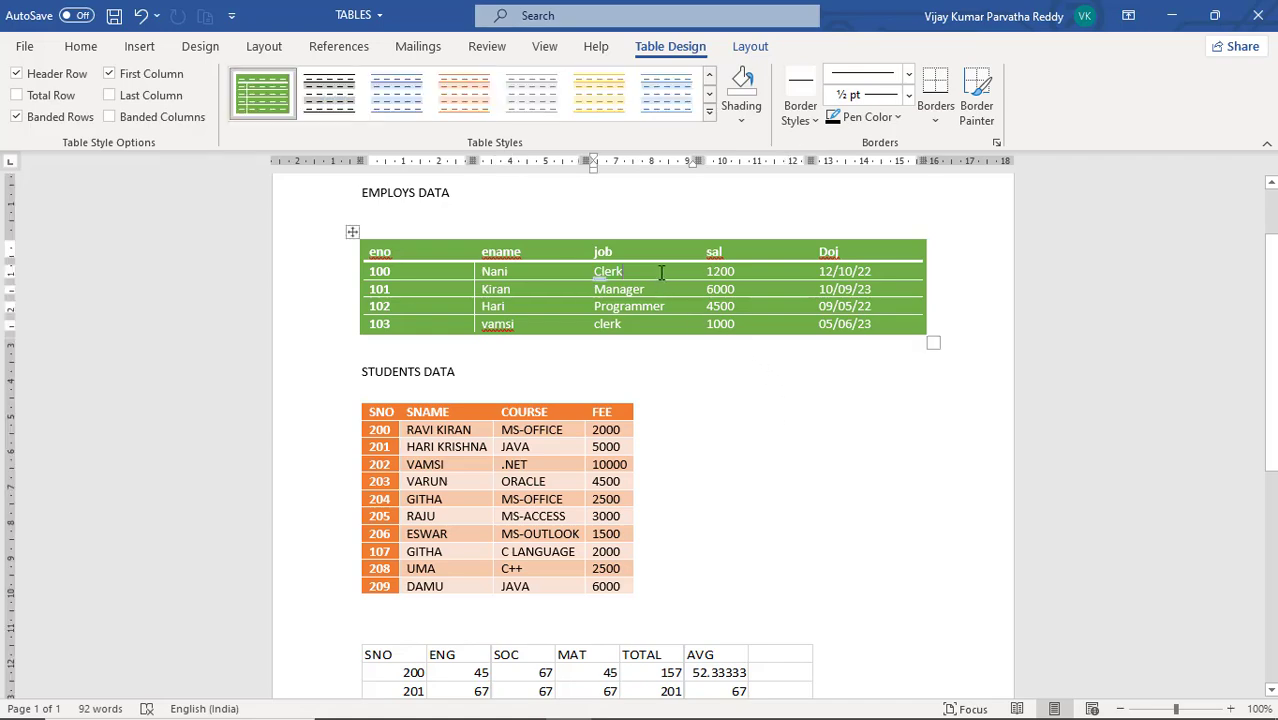
pyautogui.click(710, 115)
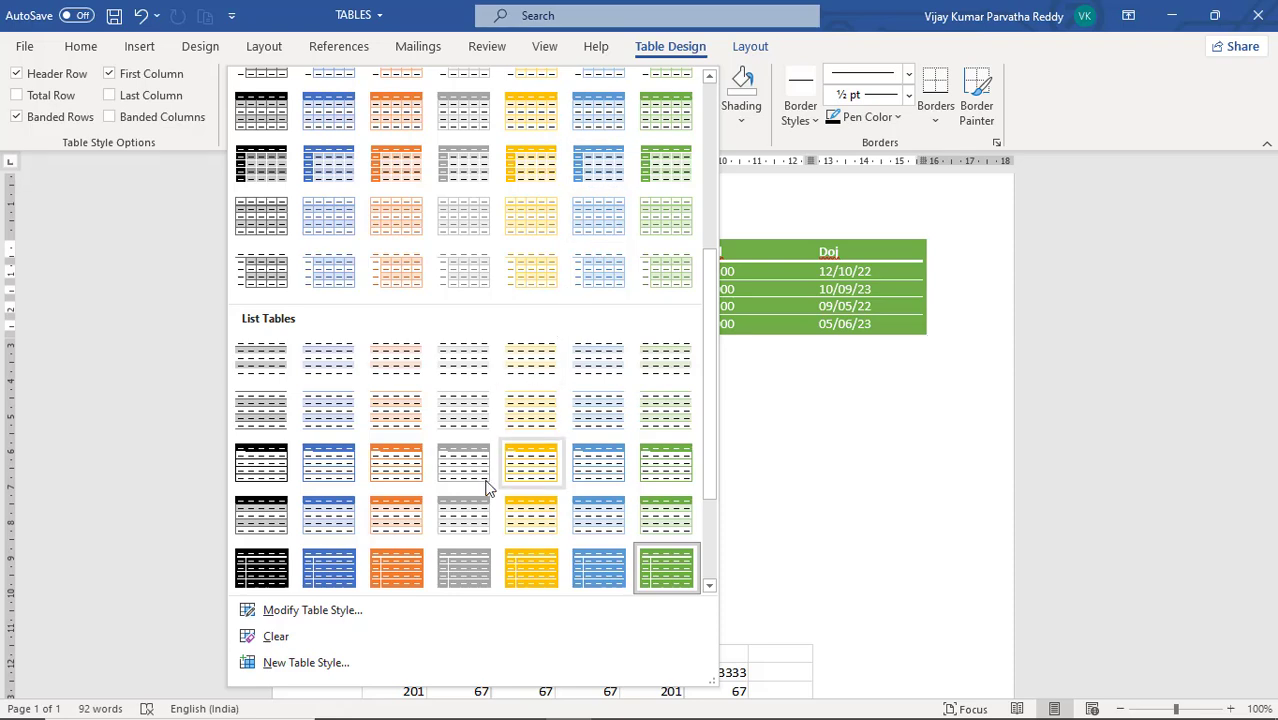
pyautogui.click(380, 470)
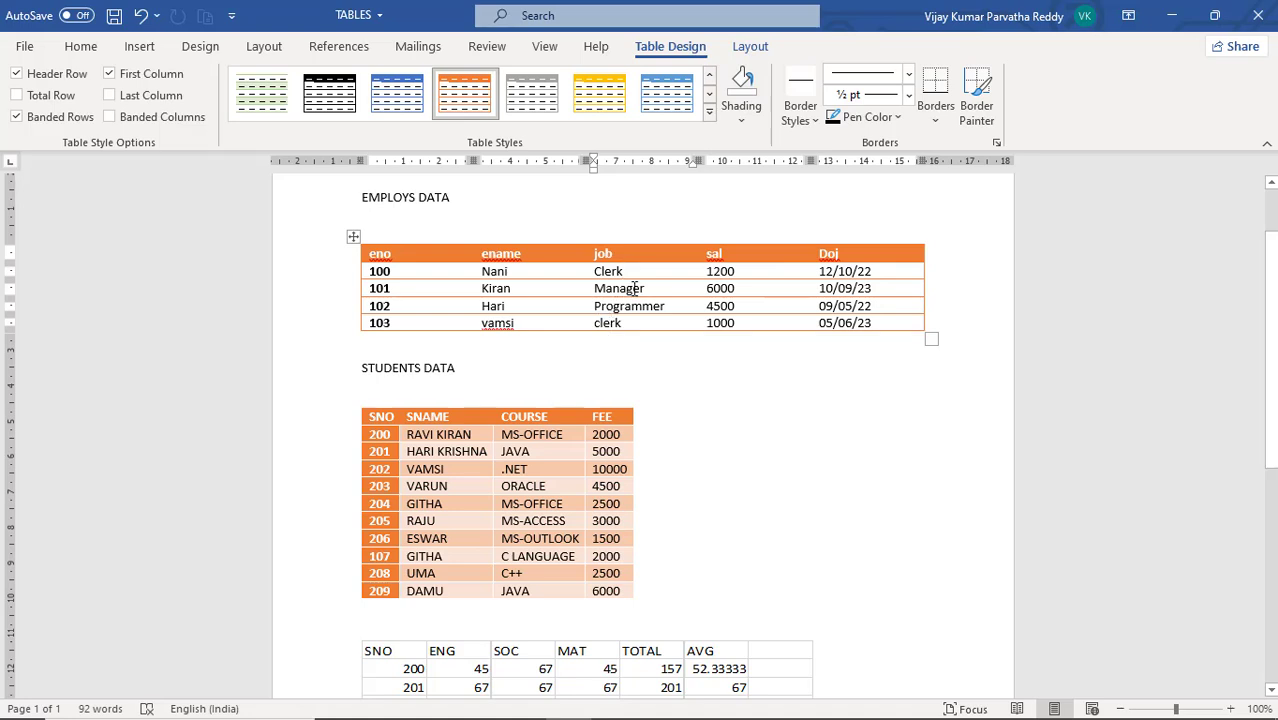
# Switch the Header Row style option of the EMPLOYS DATA table off and on to compare, leaving it on
pyautogui.click(561, 287)
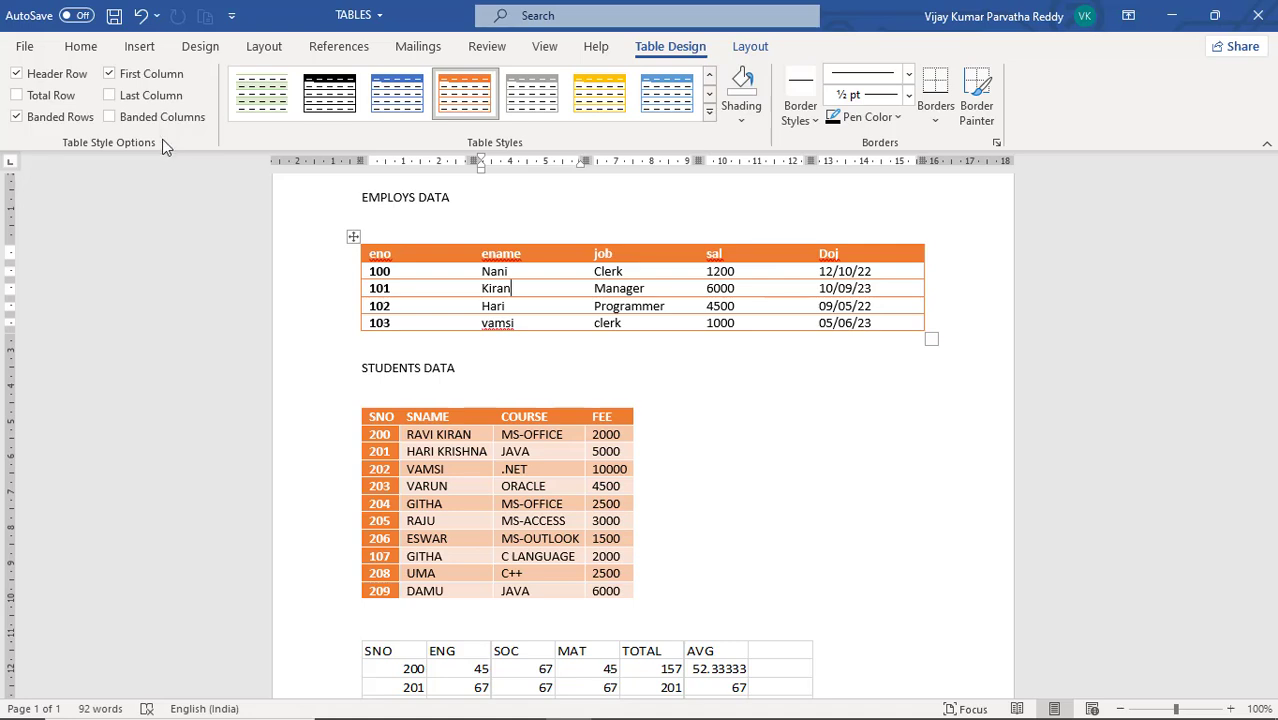
pyautogui.click(17, 75)
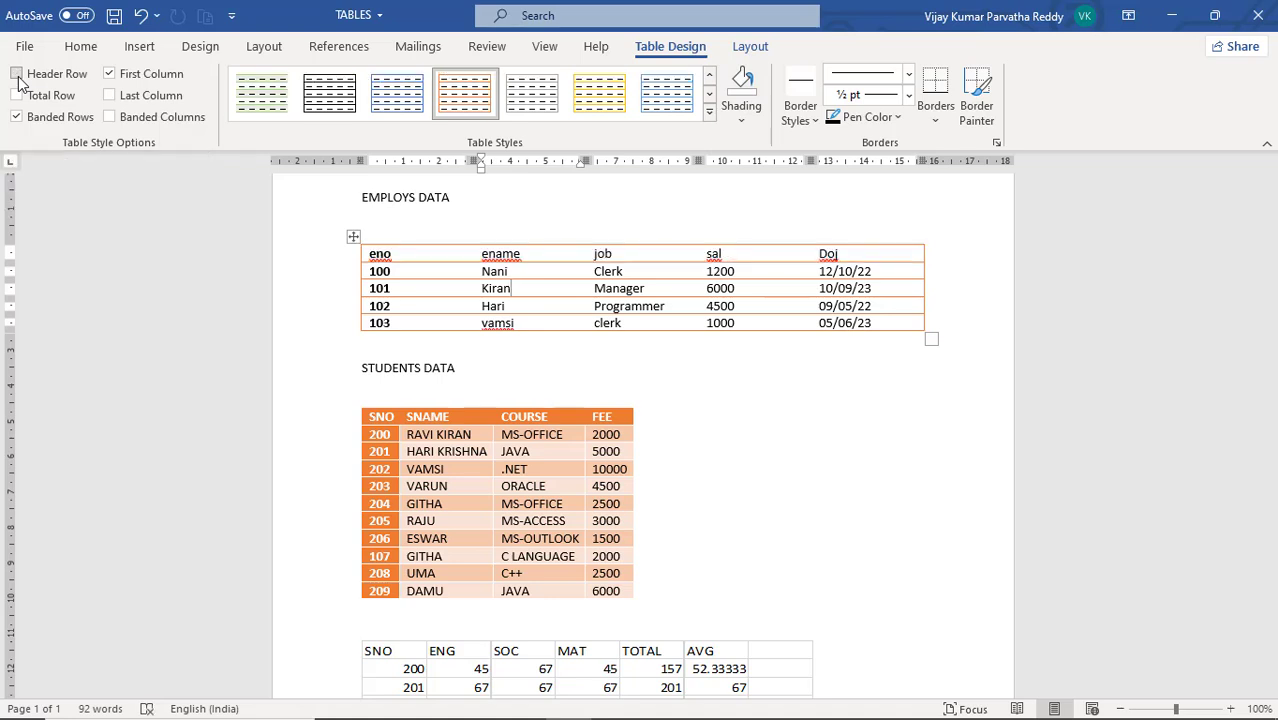
pyautogui.click(17, 75)
pyautogui.click(17, 76)
pyautogui.click(17, 76)
pyautogui.click(17, 76)
pyautogui.click(17, 76)
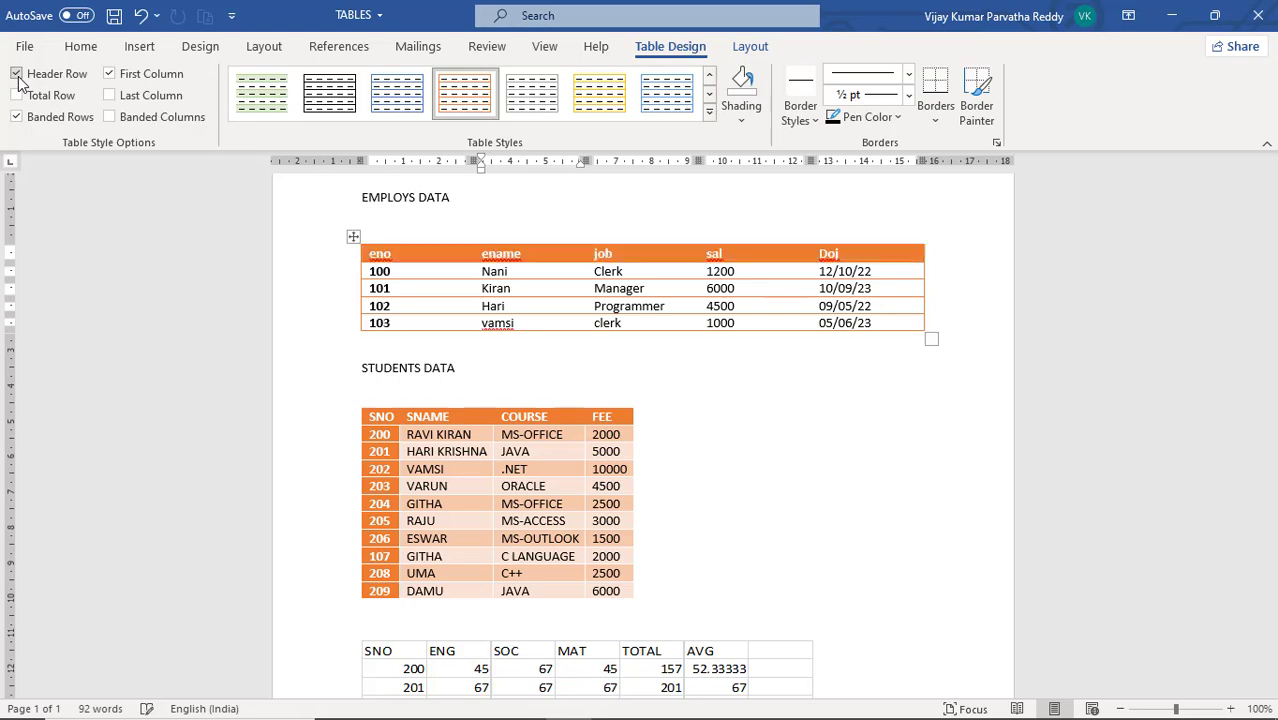
pyautogui.click(17, 76)
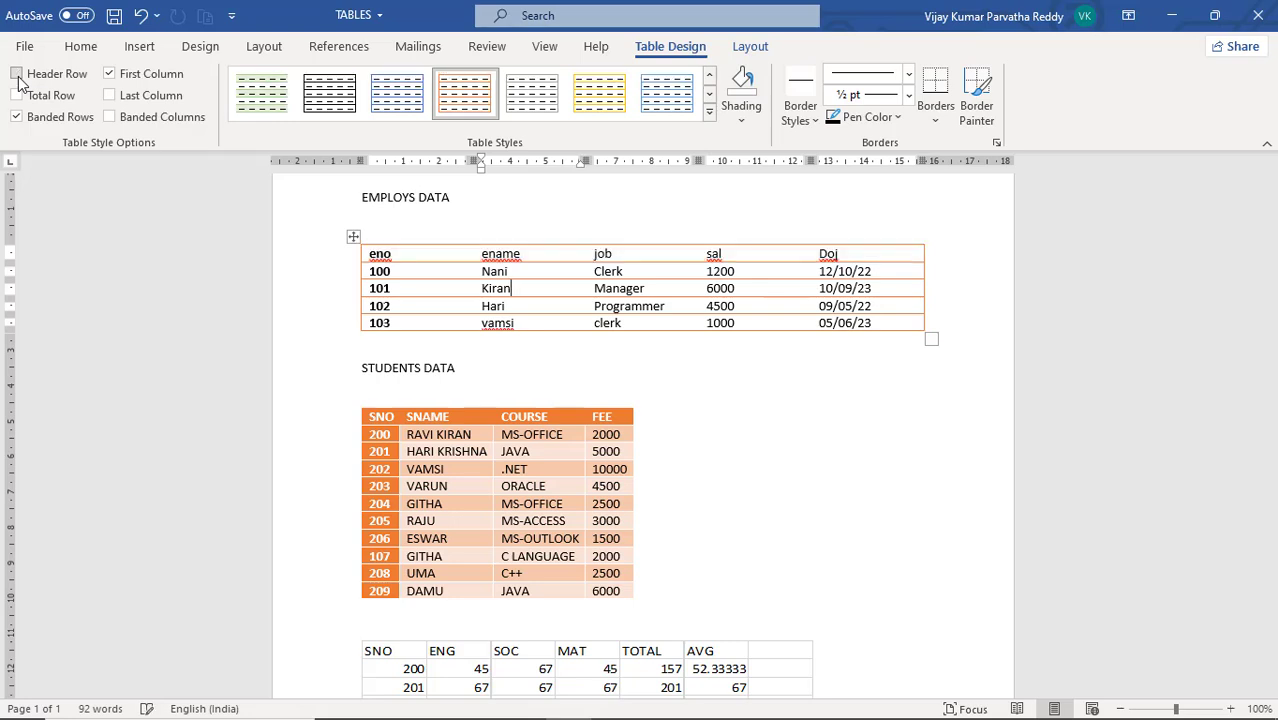
pyautogui.click(17, 76)
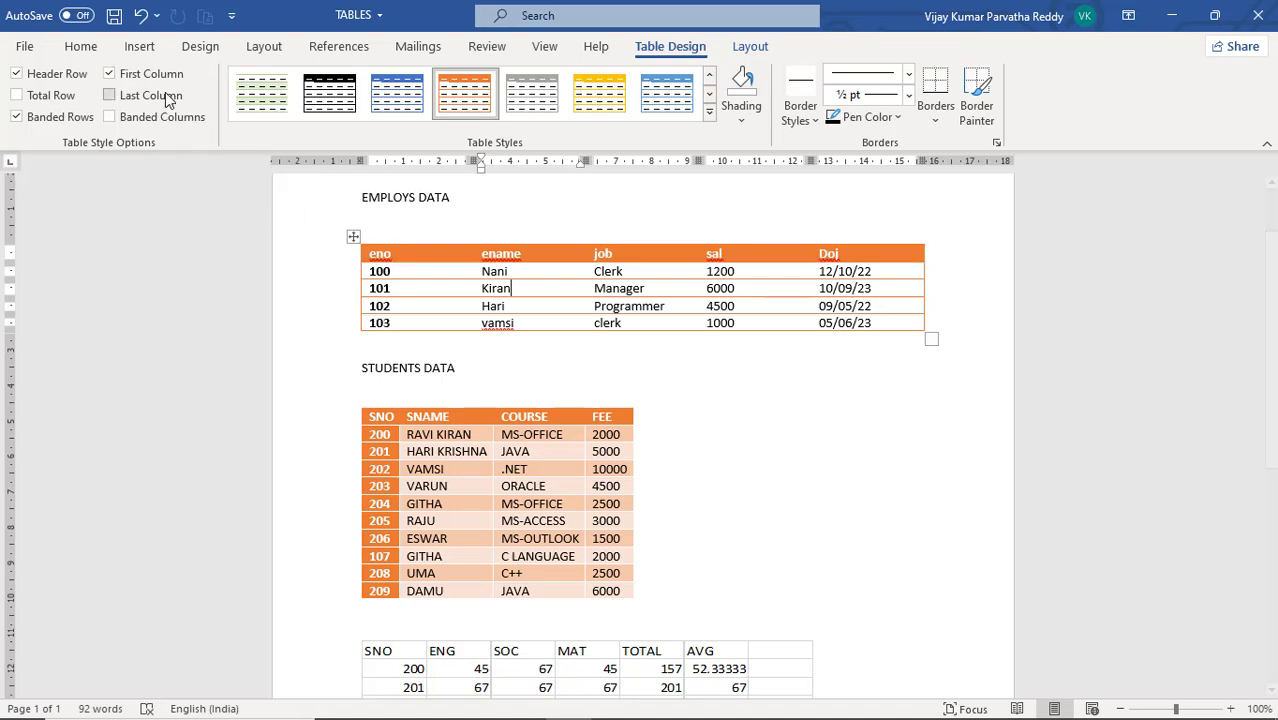
# Switch the First Column style option of the EMPLOYS DATA table off and on, leaving it on
pyautogui.click(110, 75)
pyautogui.click(110, 75)
pyautogui.click(110, 75)
pyautogui.click(110, 75)
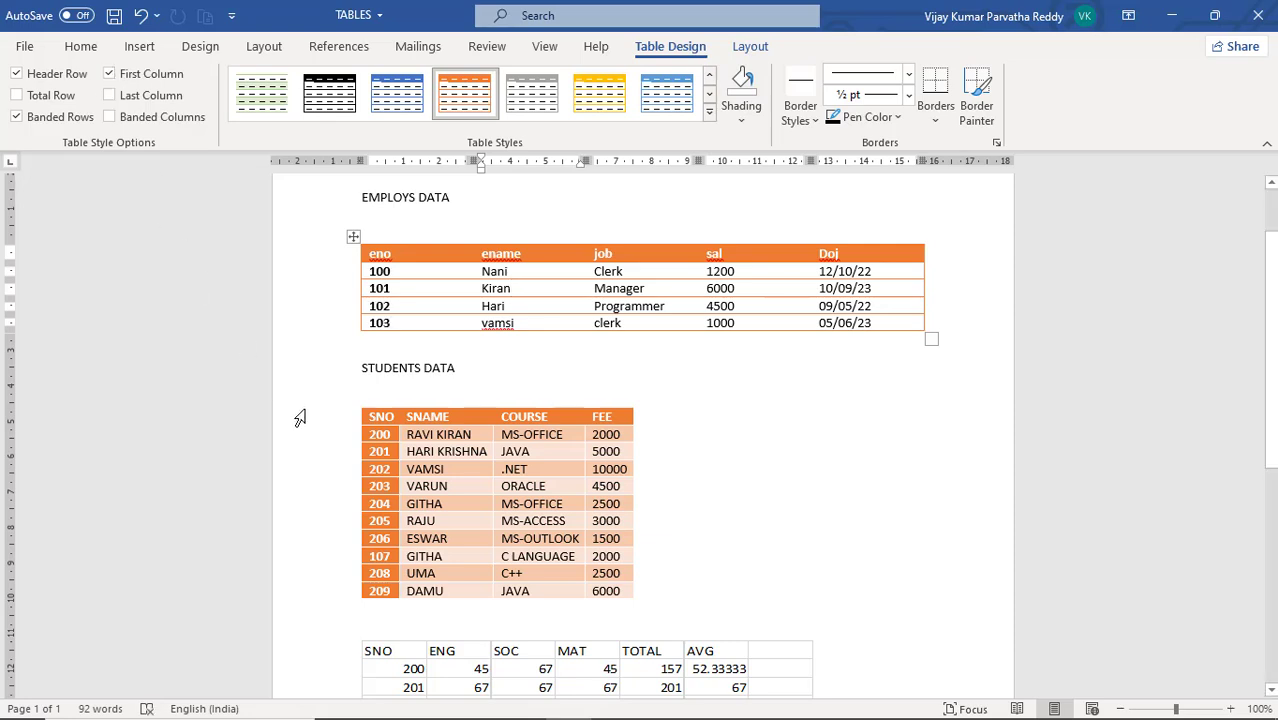
# Switch the First Column style option of the STUDENTS DATA table off and on to compare, leaving it on
pyautogui.click(397, 437)
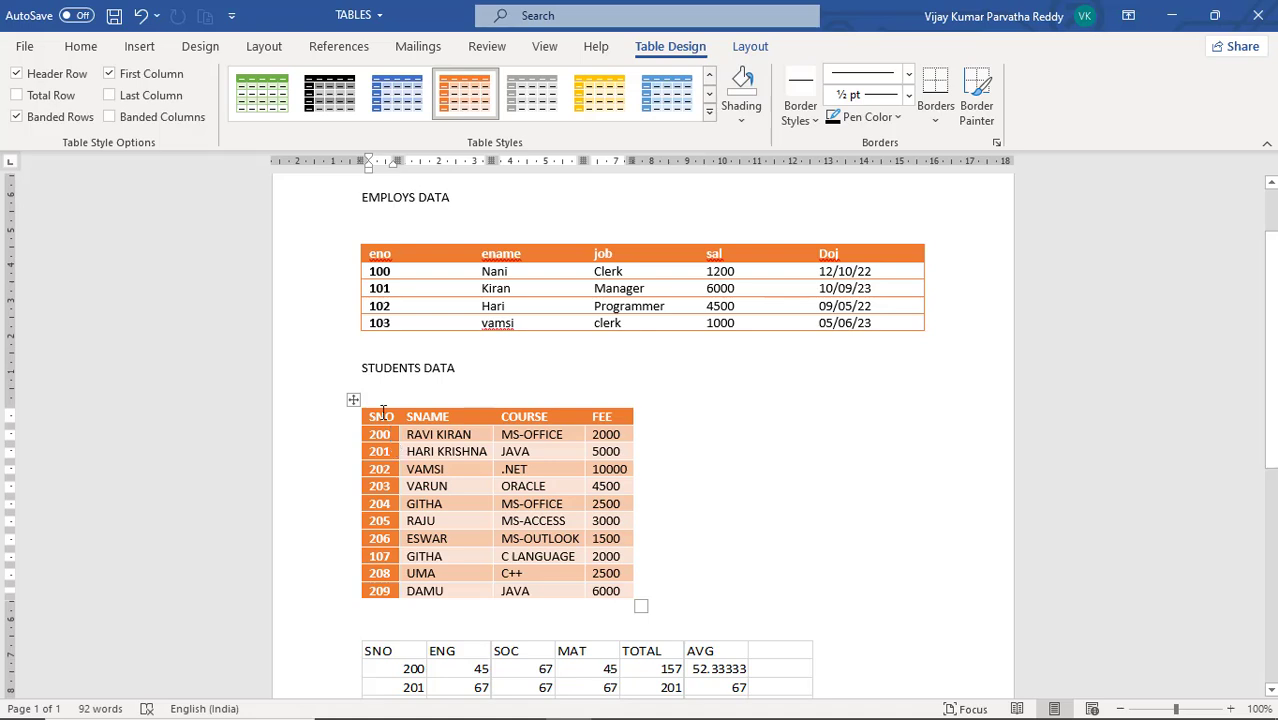
pyautogui.click(110, 75)
pyautogui.click(110, 75)
pyautogui.click(110, 75)
pyautogui.click(110, 75)
pyautogui.click(111, 76)
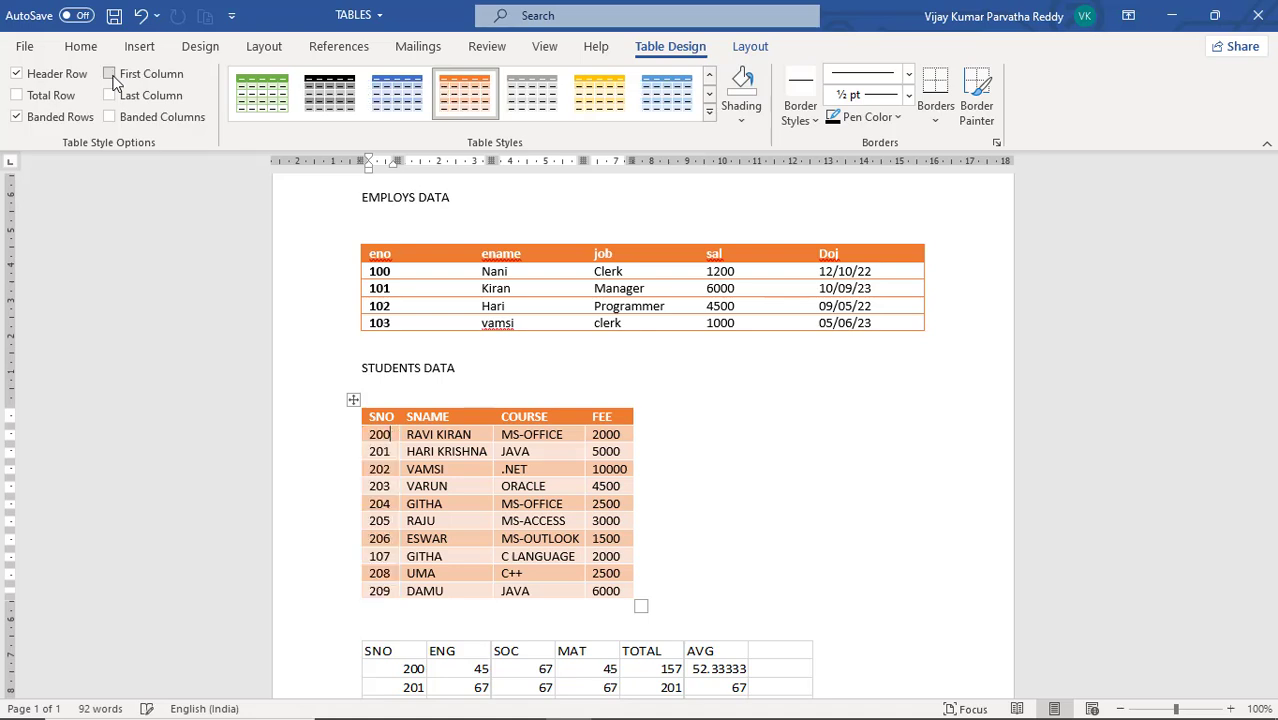
pyautogui.click(111, 76)
pyautogui.click(110, 75)
pyautogui.click(111, 76)
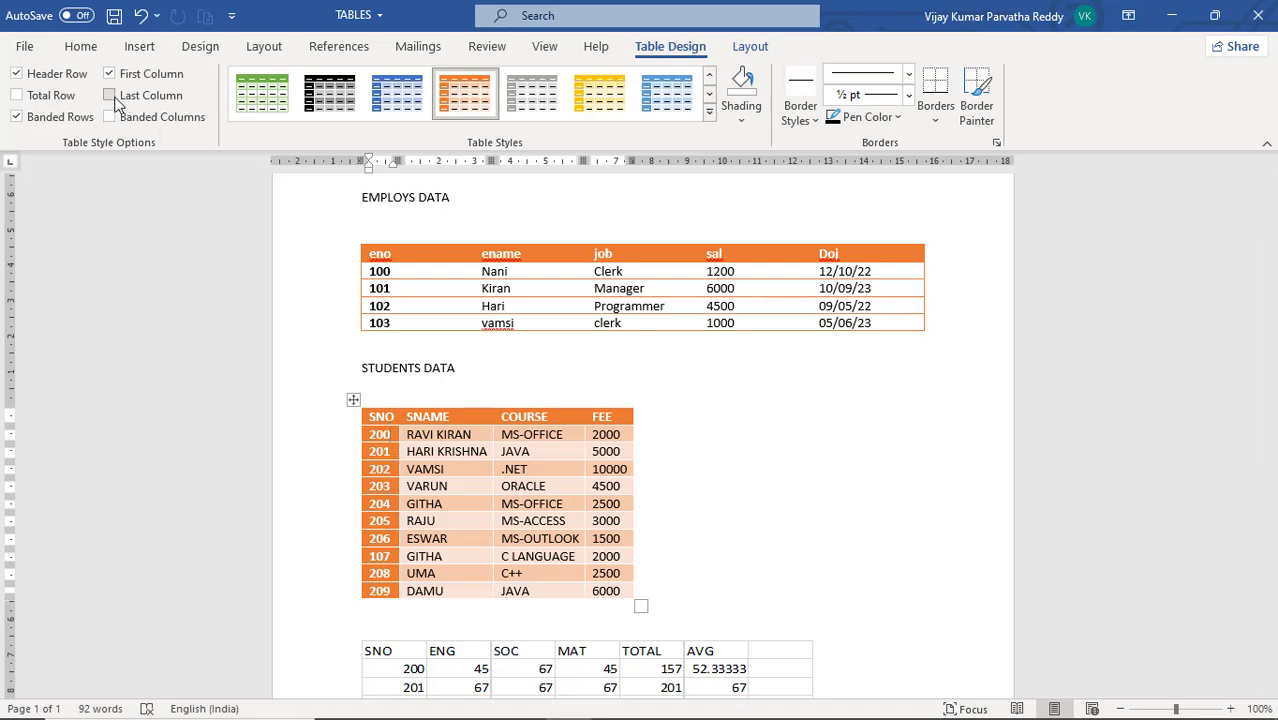
# Switch the Last Column style option of the STUDENTS DATA table on and off to compare, leaving it off
pyautogui.click(113, 97)
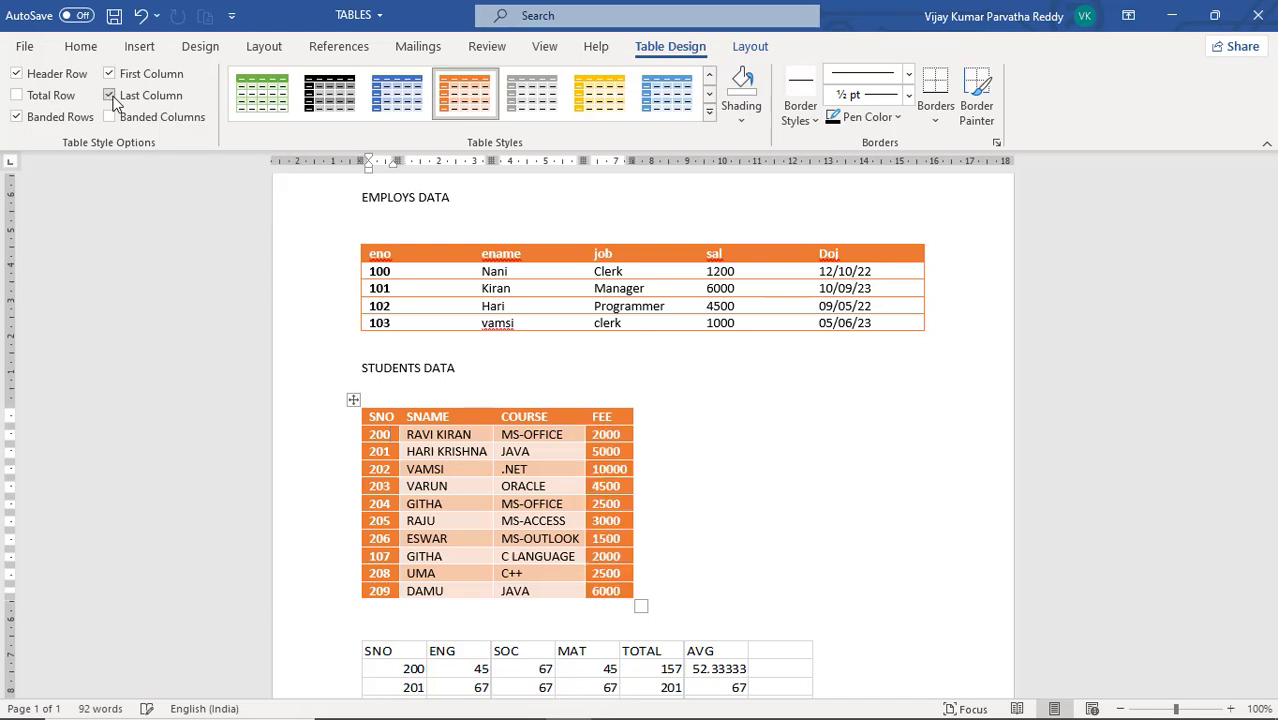
pyautogui.click(113, 97)
pyautogui.click(110, 96)
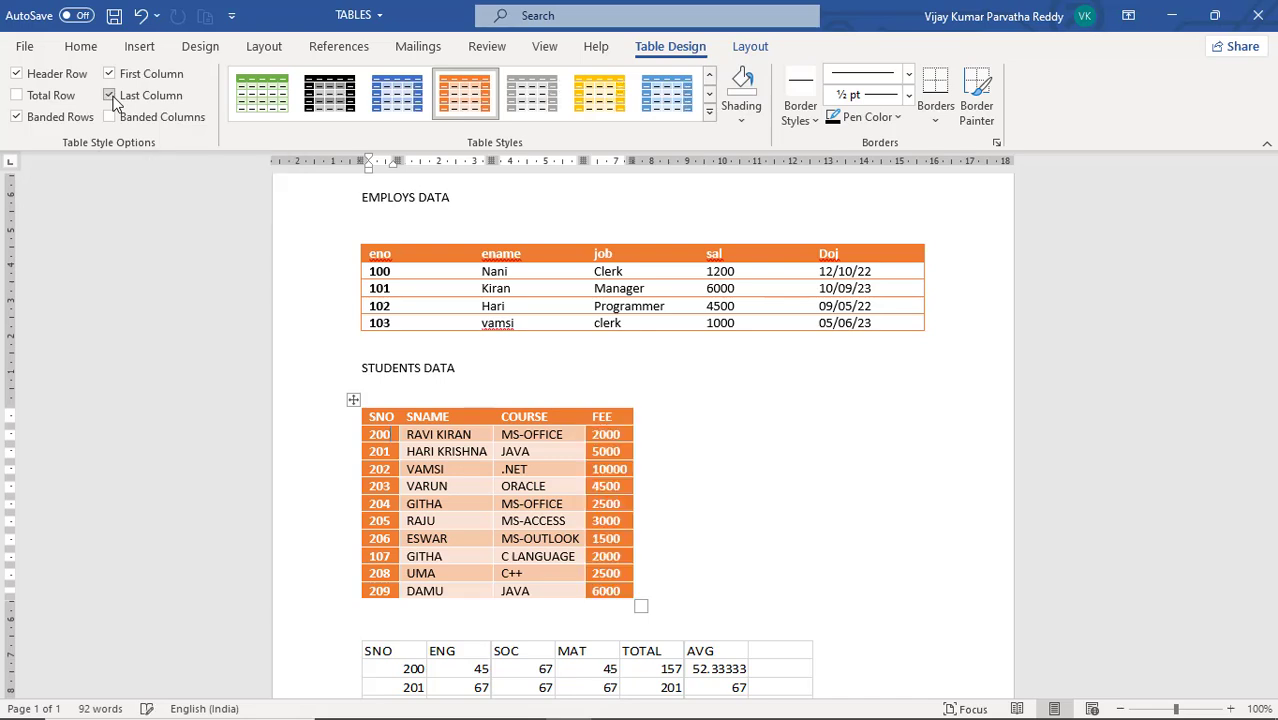
pyautogui.click(112, 97)
pyautogui.click(112, 97)
pyautogui.click(110, 96)
pyautogui.click(110, 96)
pyautogui.click(110, 96)
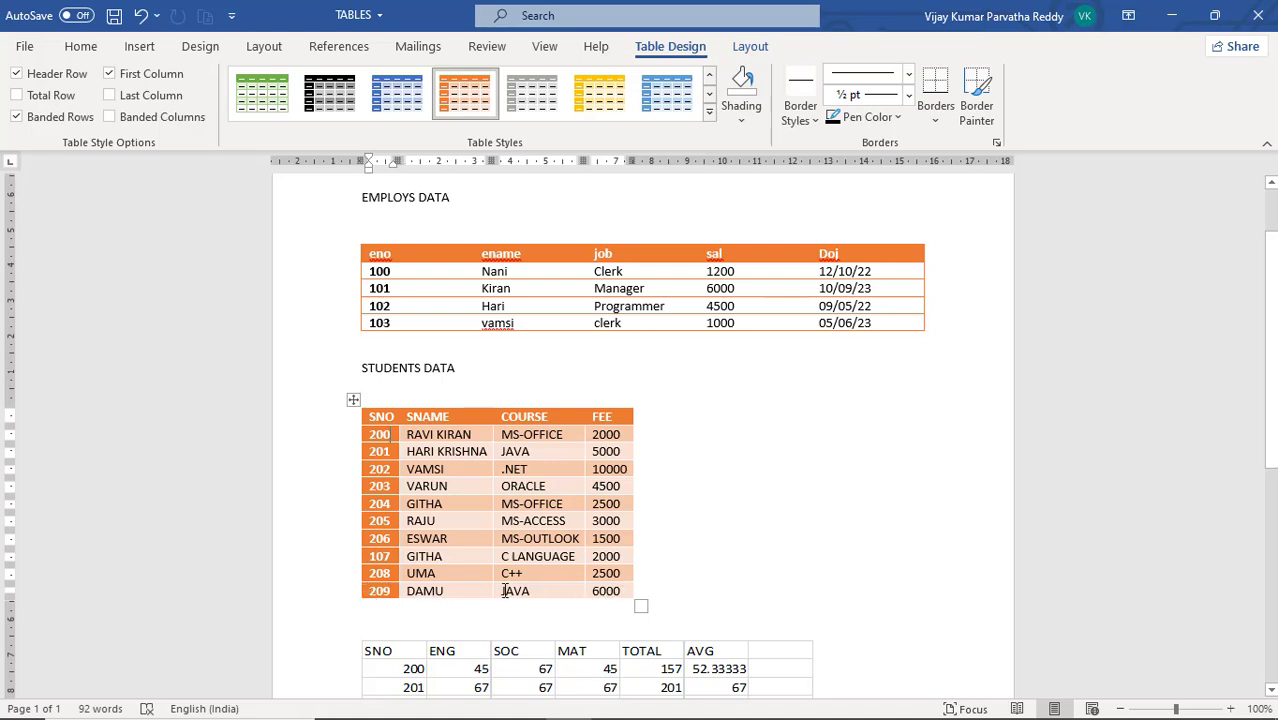
# Switch the Total Row style option of the STUDENTS DATA table on and off to compare, leaving it on
pyautogui.click(17, 96)
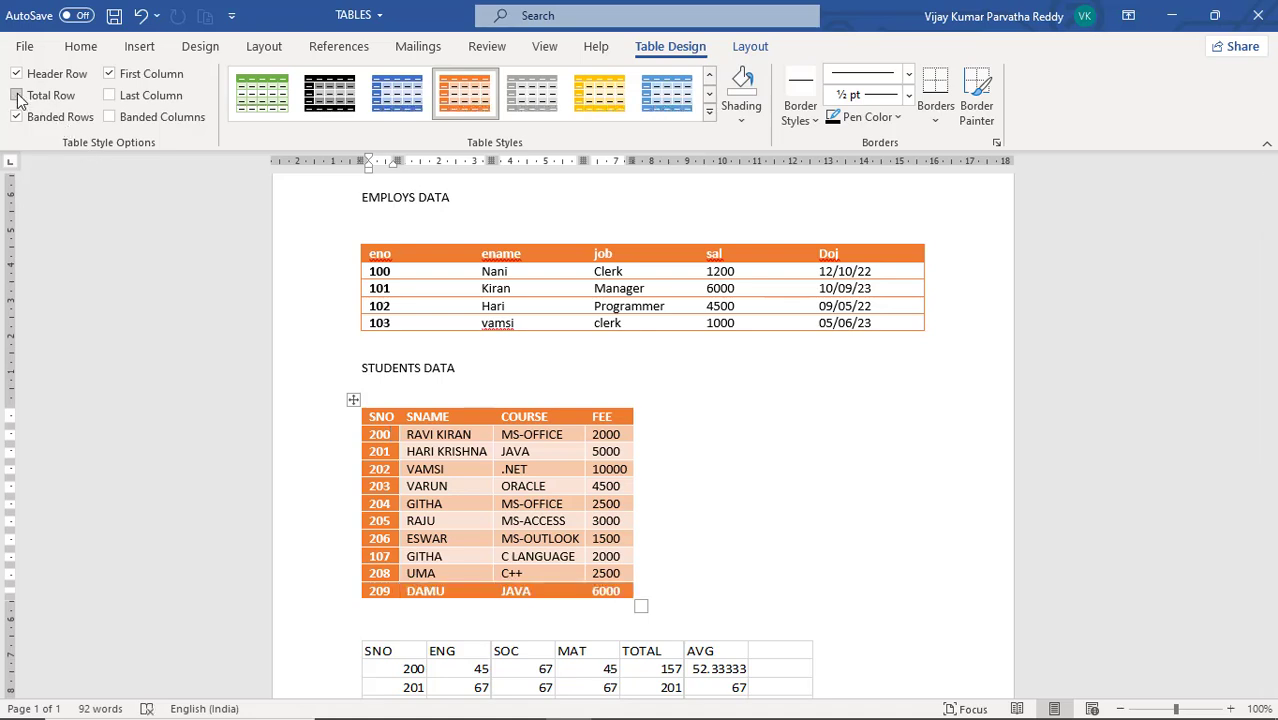
pyautogui.click(17, 96)
pyautogui.click(17, 96)
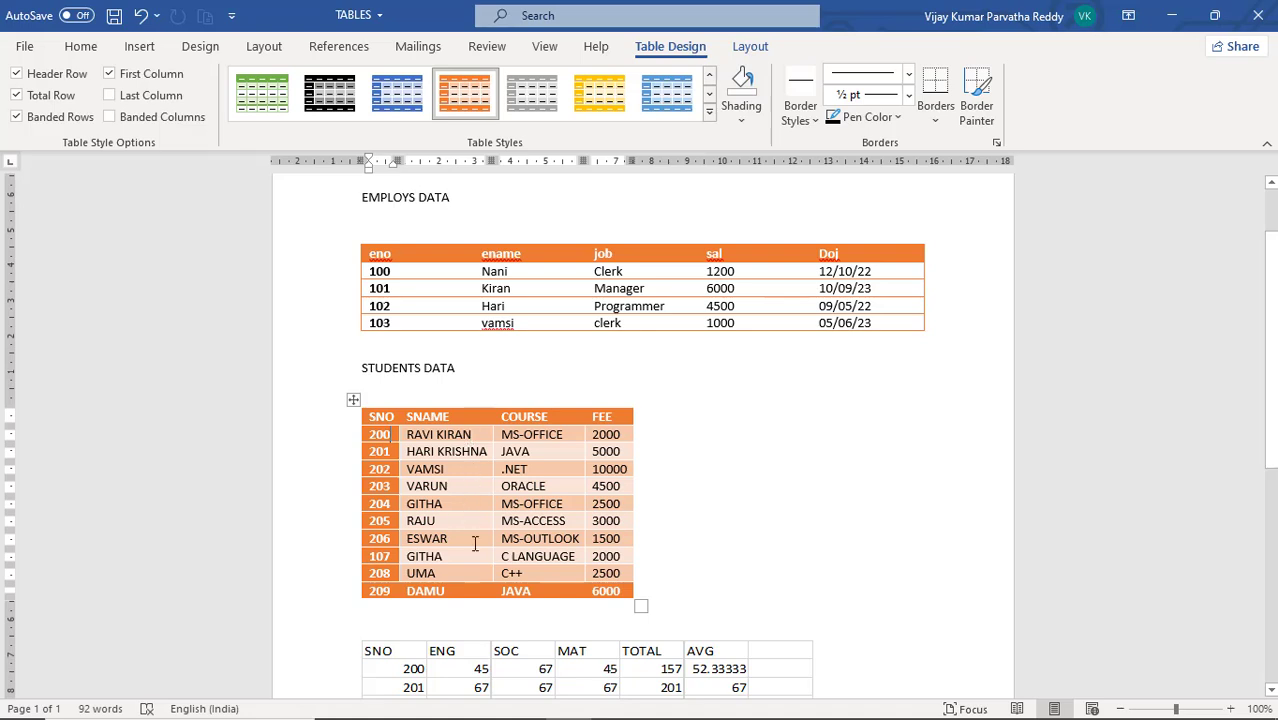
# Switch the Banded Rows style option of the STUDENTS DATA table off and on to compare, leaving it on
pyautogui.click(20, 120)
pyautogui.click(20, 121)
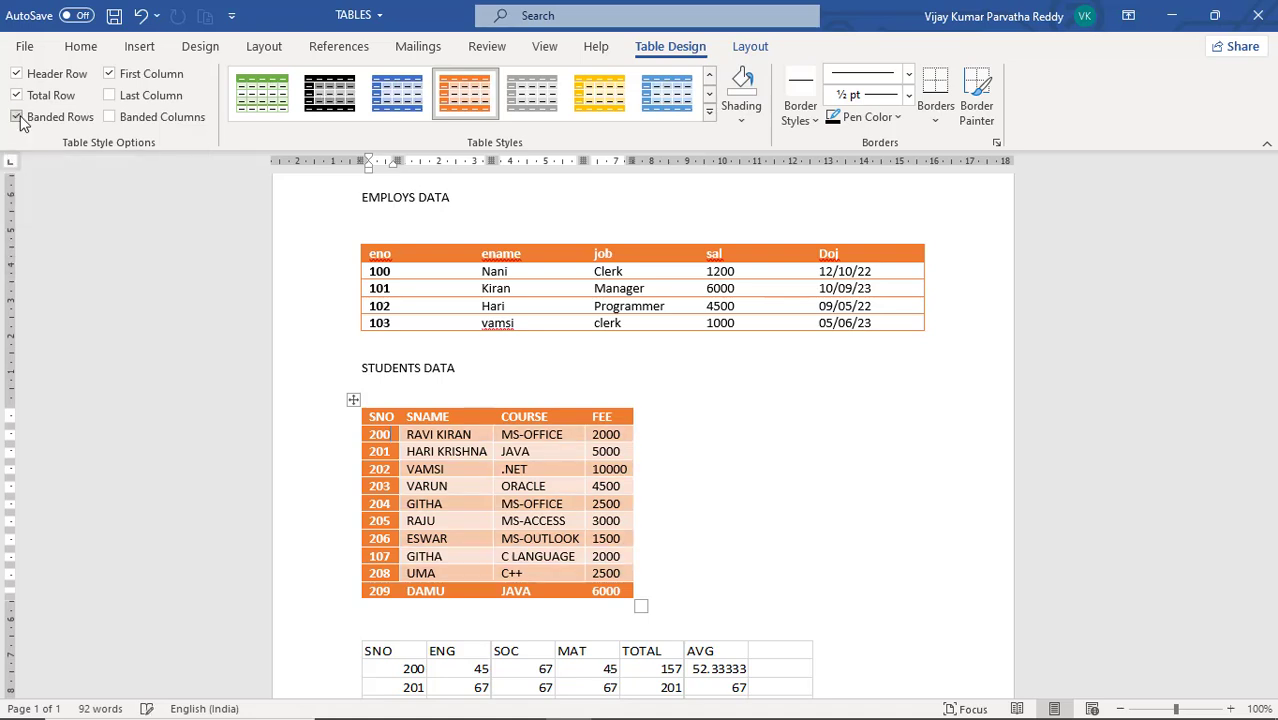
pyautogui.click(20, 119)
pyautogui.click(20, 119)
# Toggle the Banded Columns style option of the STUDENTS DATA table to compare, and turn it on for the EMPLOYS DATA table
pyautogui.click(112, 118)
pyautogui.click(110, 117)
pyautogui.click(111, 118)
pyautogui.click(448, 290)
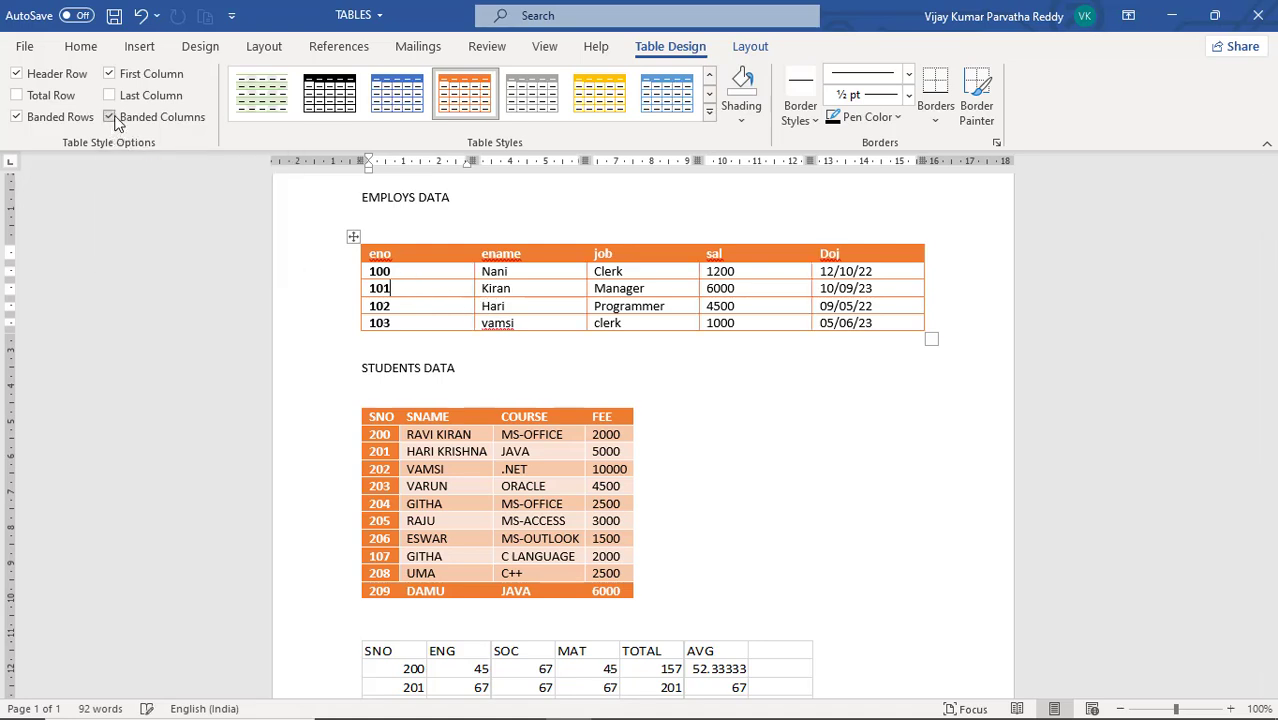
pyautogui.click(112, 118)
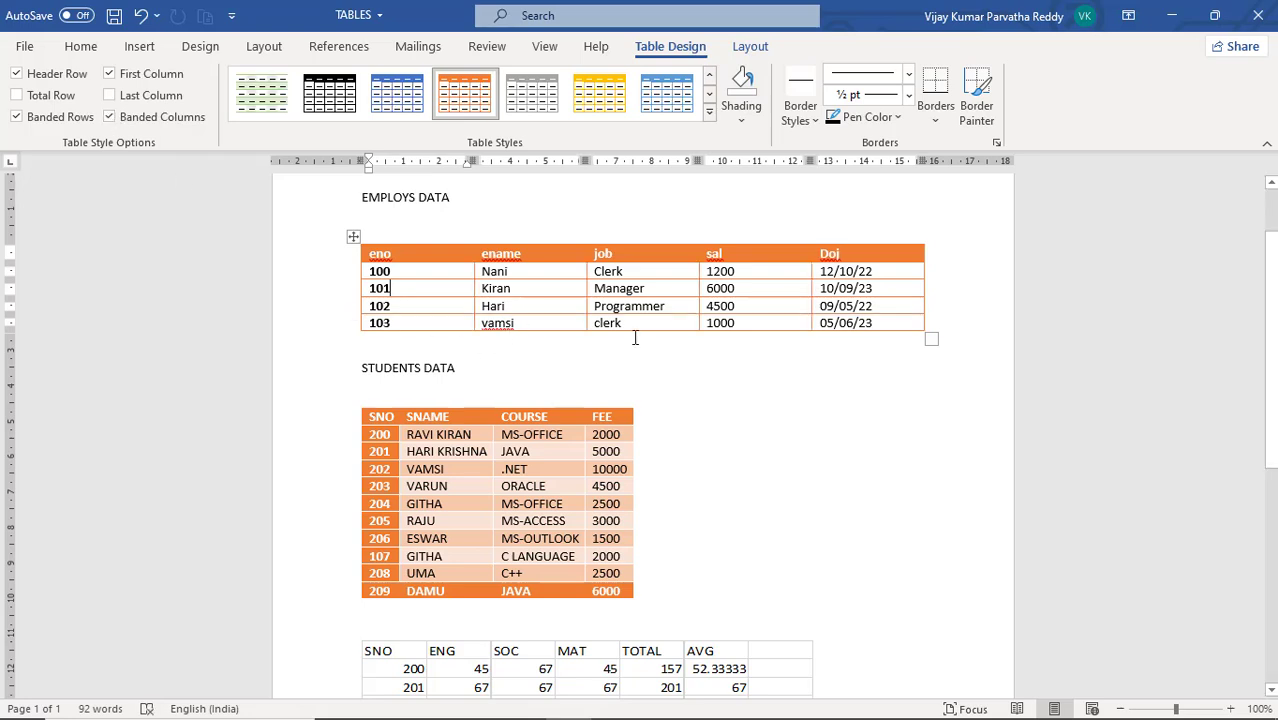
# Turn on the Last Column and Banded Columns style options for the PID, PNAME, QTY and RATE table
pyautogui.scroll(-8, 629, 306)
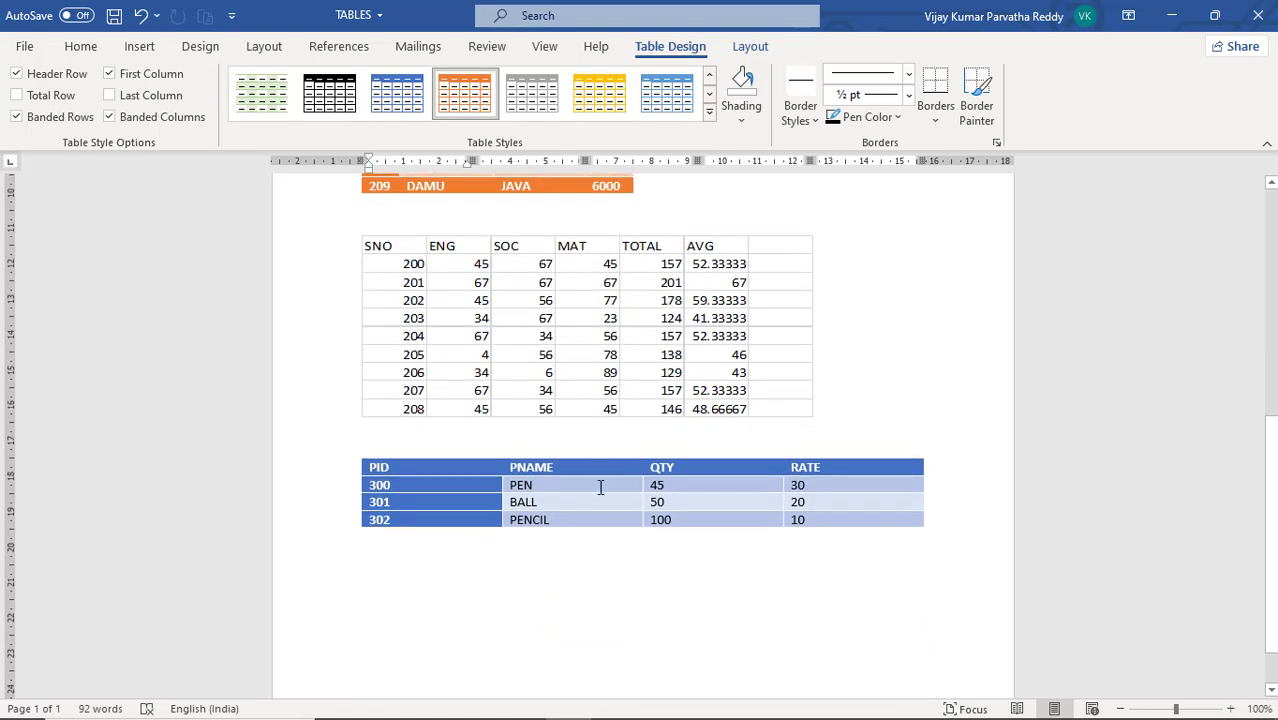
pyautogui.click(600, 487)
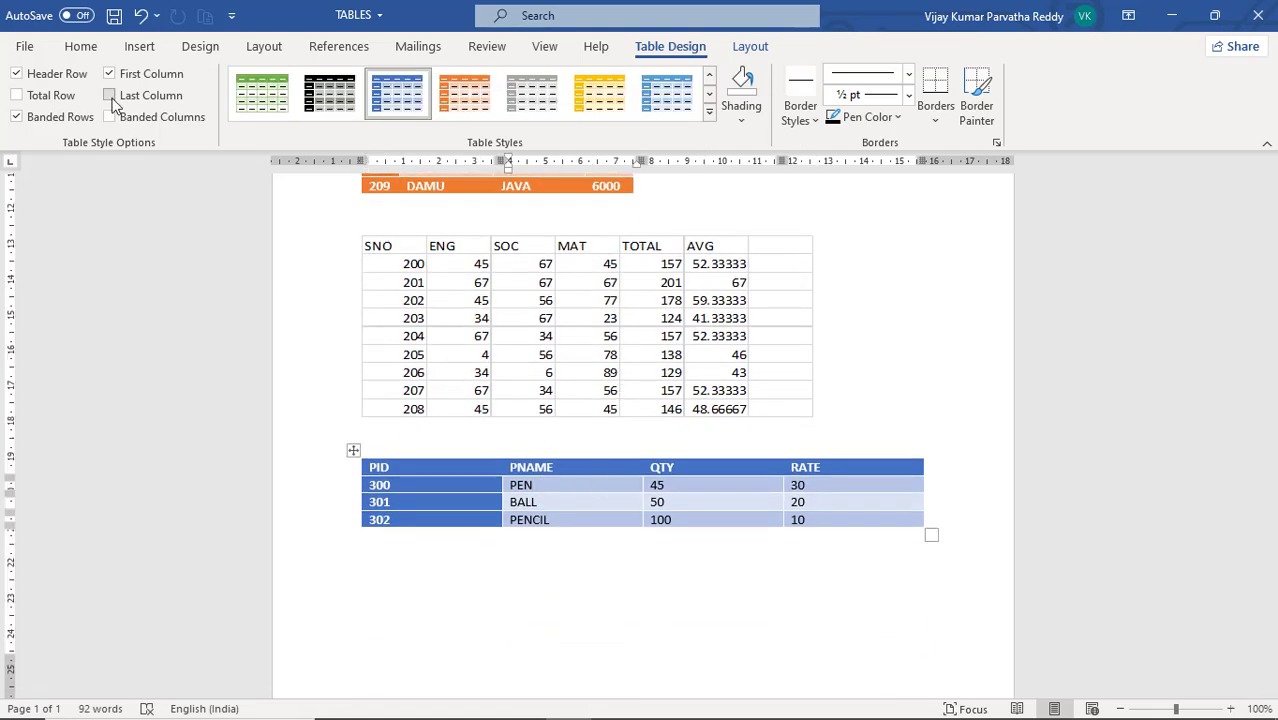
pyautogui.click(110, 96)
pyautogui.click(110, 96)
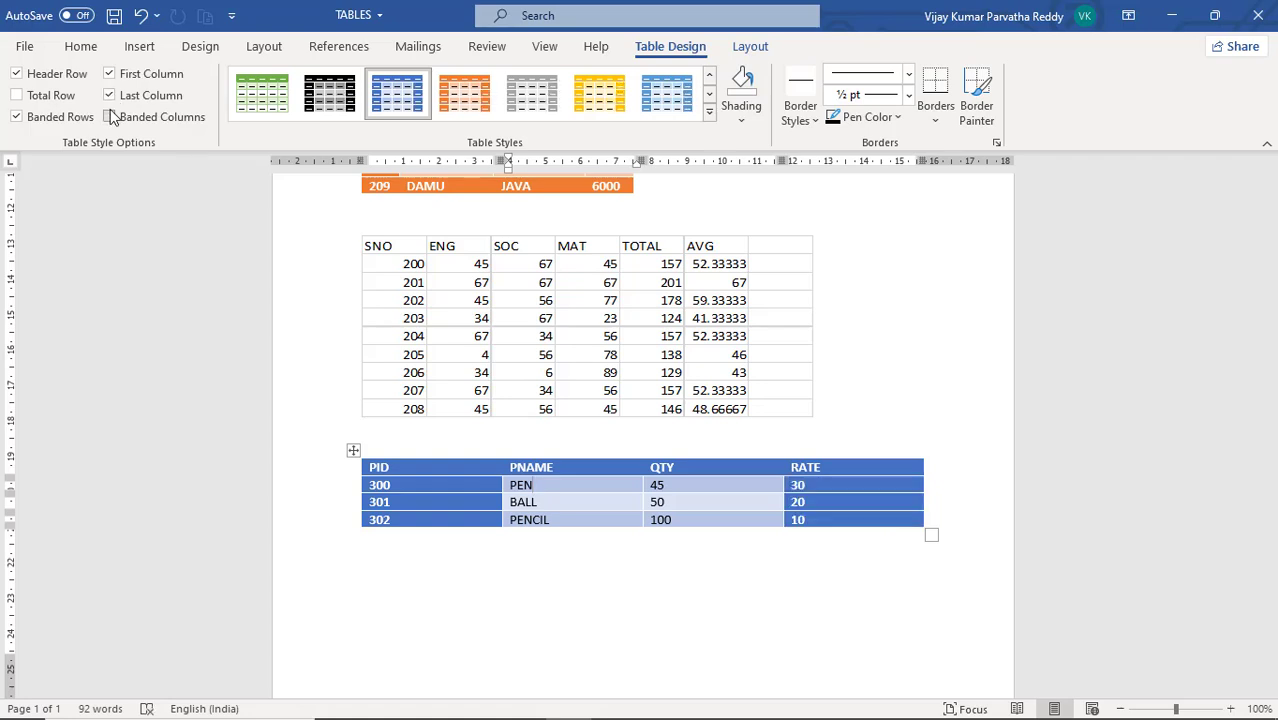
pyautogui.click(110, 117)
pyautogui.click(110, 117)
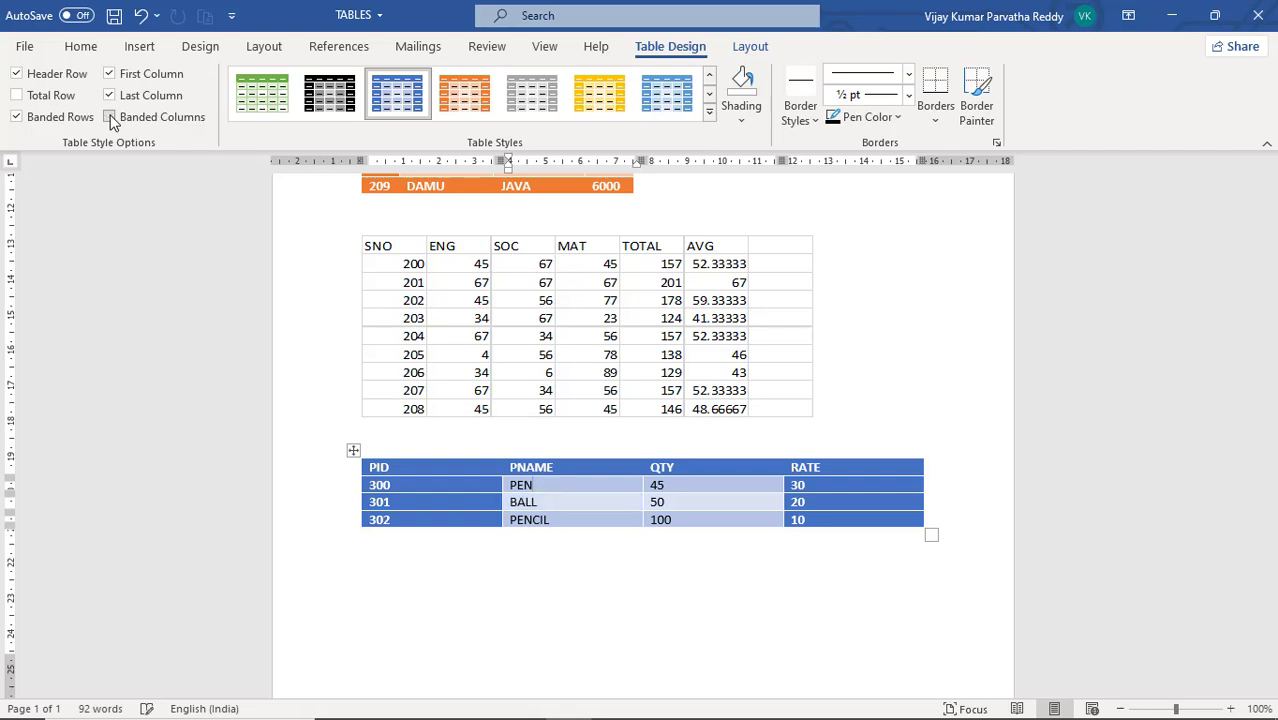
pyautogui.click(110, 117)
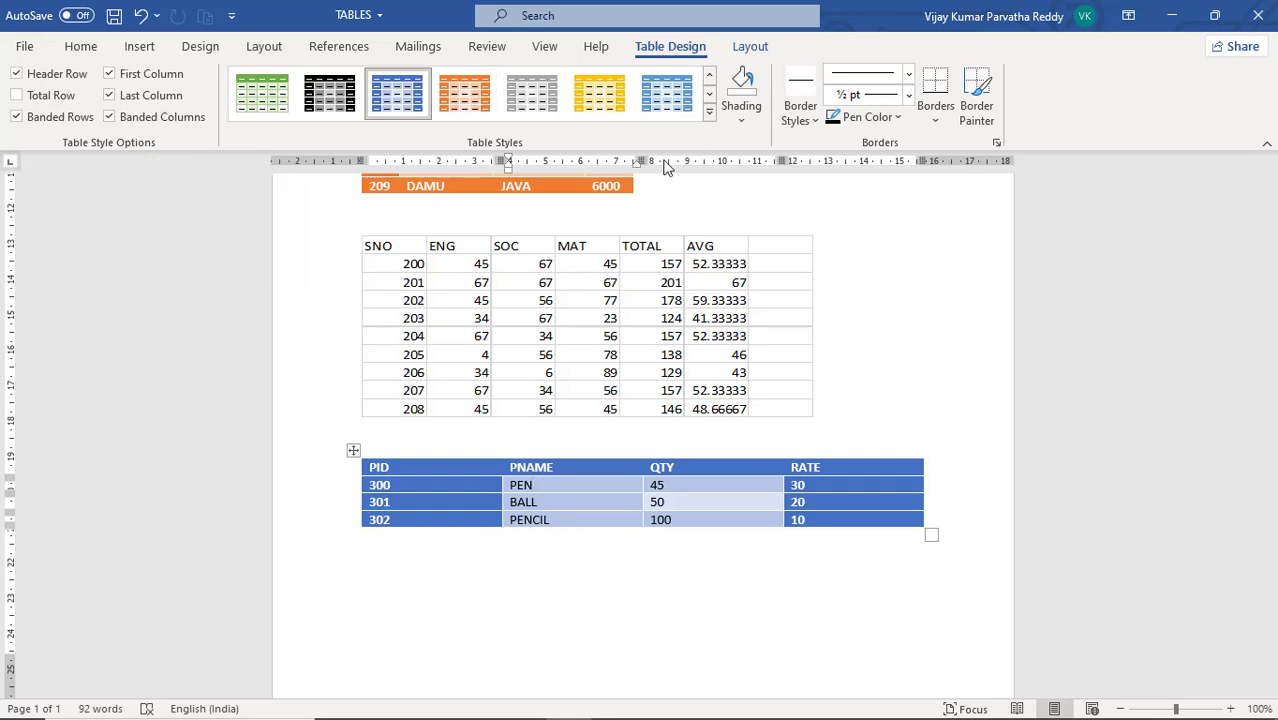
# Apply the Grid Table 5 Dark - Accent 4 style to the PID table and turn off its Last Column and First Column options
pyautogui.click(598, 108)
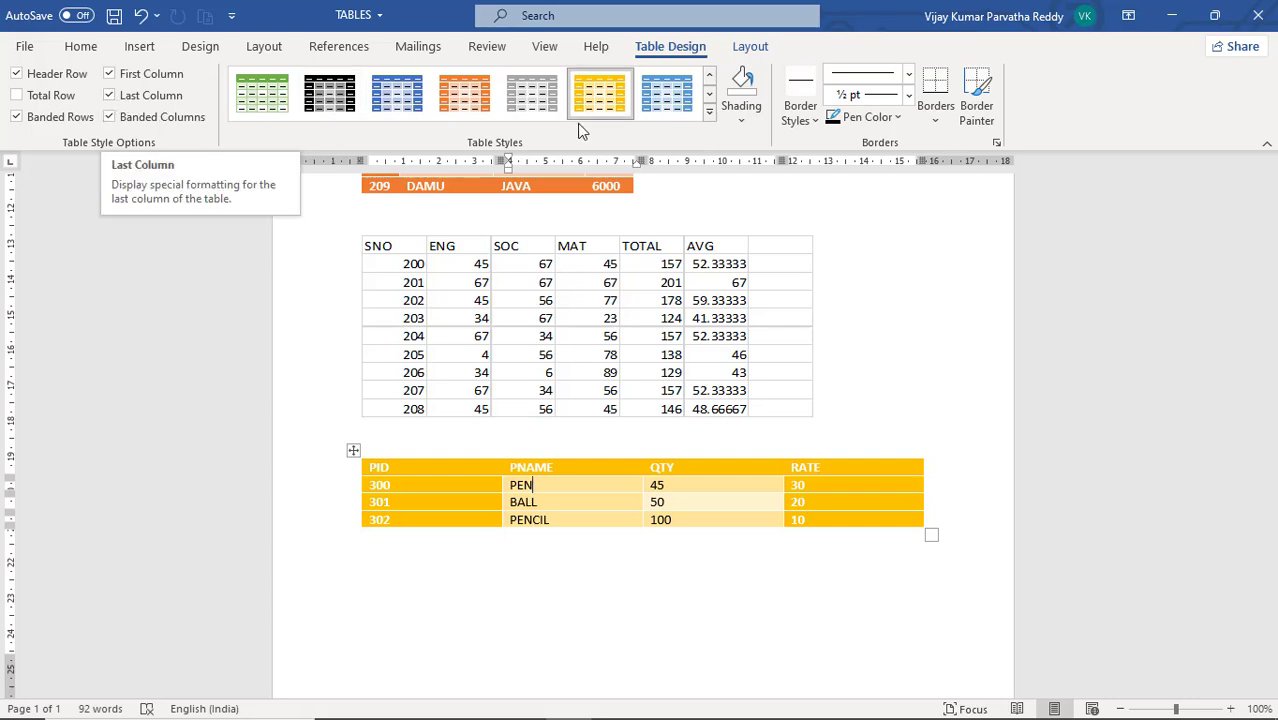
pyautogui.click(111, 95)
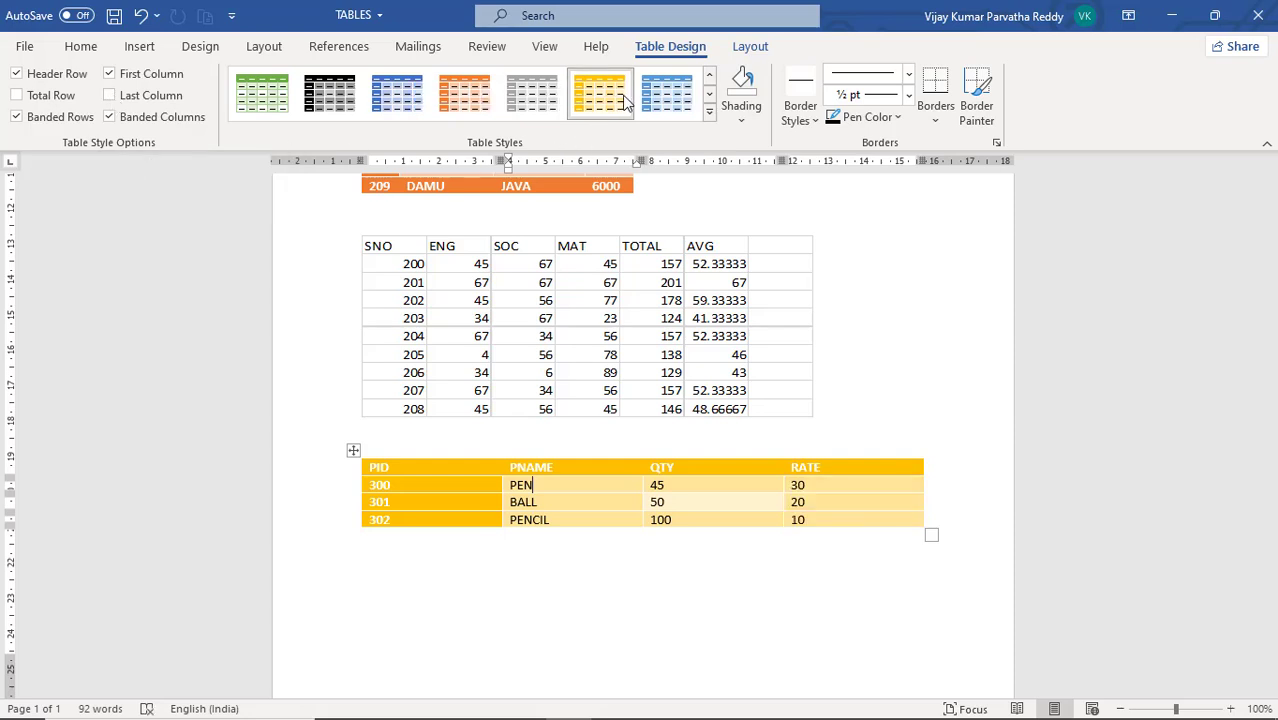
pyautogui.click(113, 76)
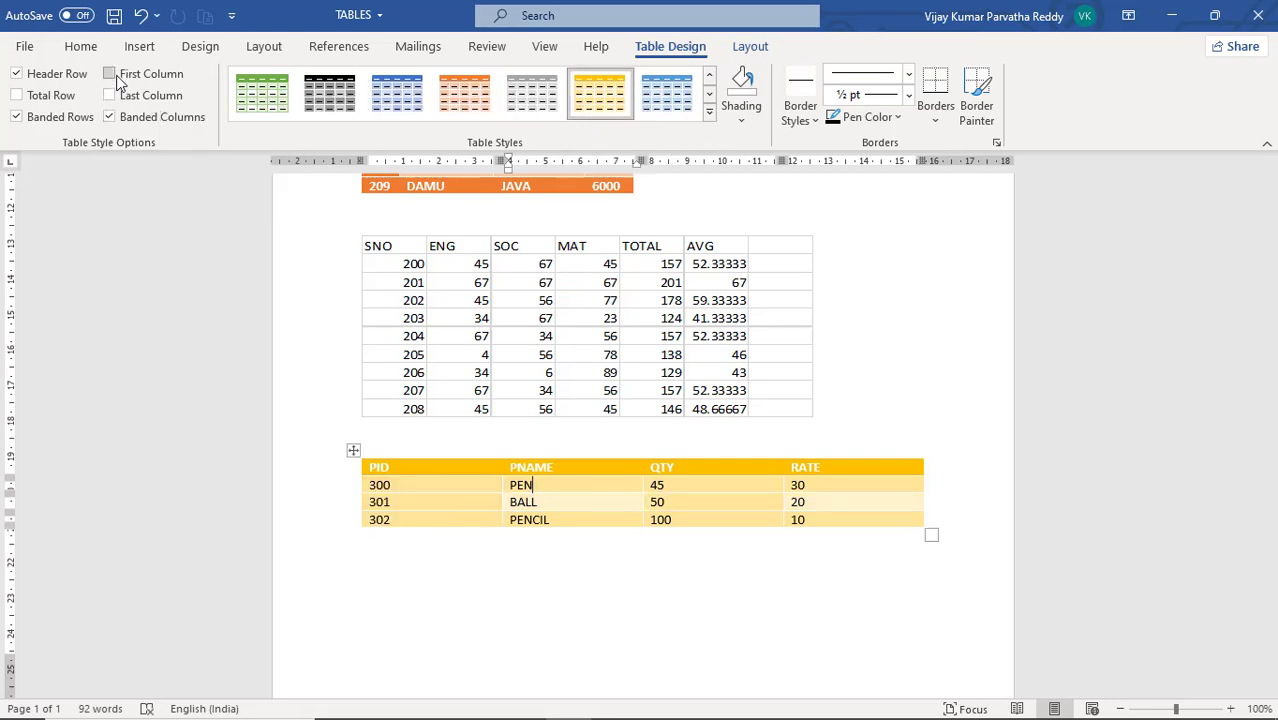
pyautogui.click(116, 77)
pyautogui.click(116, 77)
pyautogui.click(116, 77)
pyautogui.click(116, 77)
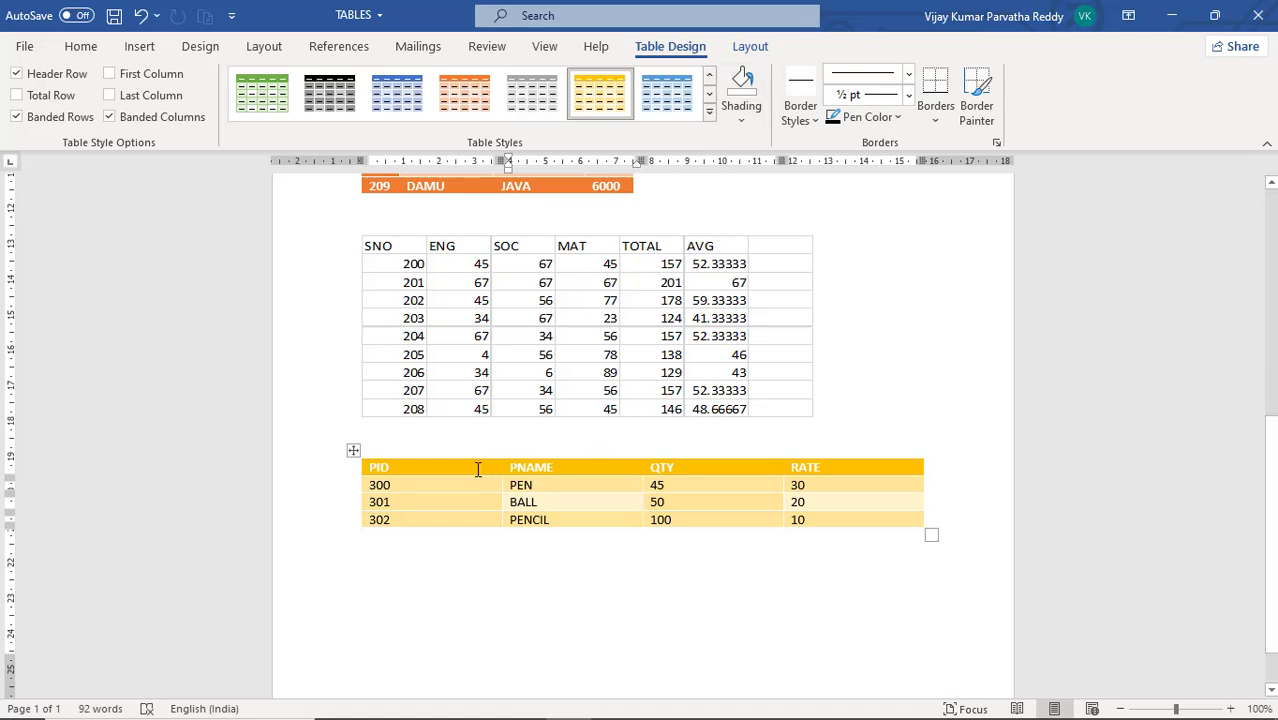
# Insert a blank row between the 100 and 101 rows of the EMPLOYS DATA table
pyautogui.scroll(9, 513, 462)
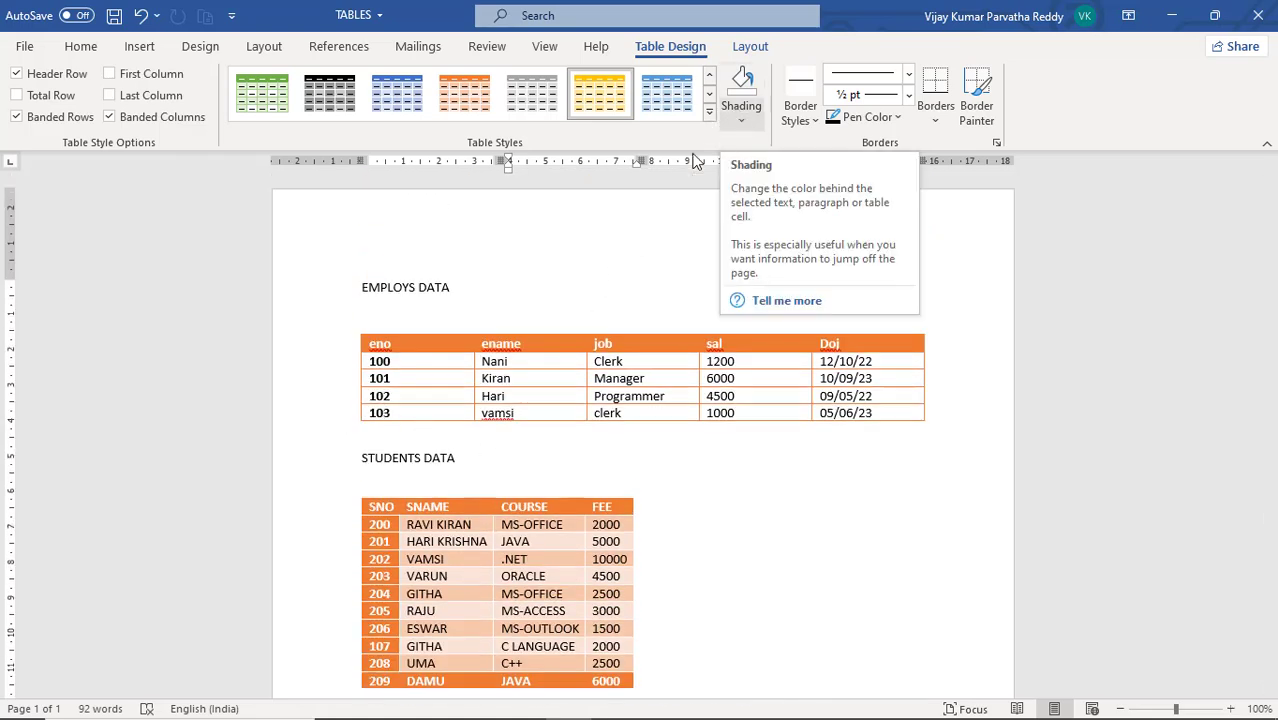
pyautogui.click(345, 422)
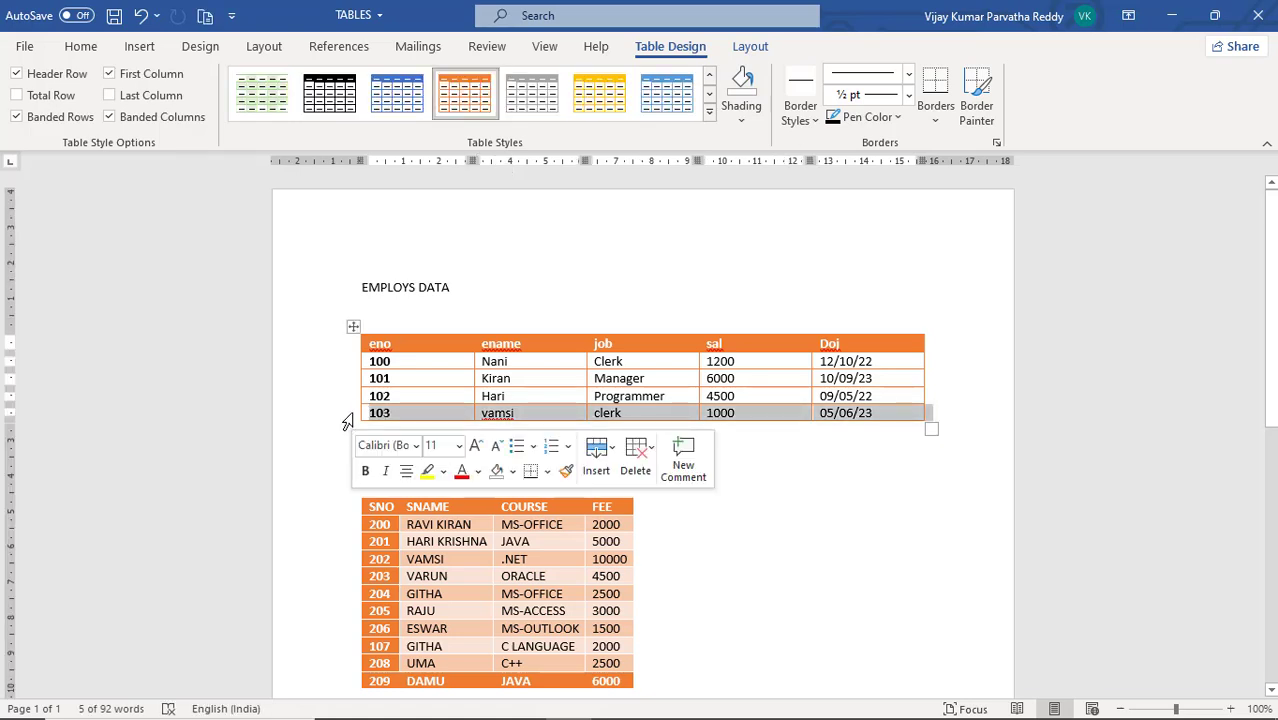
pyautogui.click(426, 329)
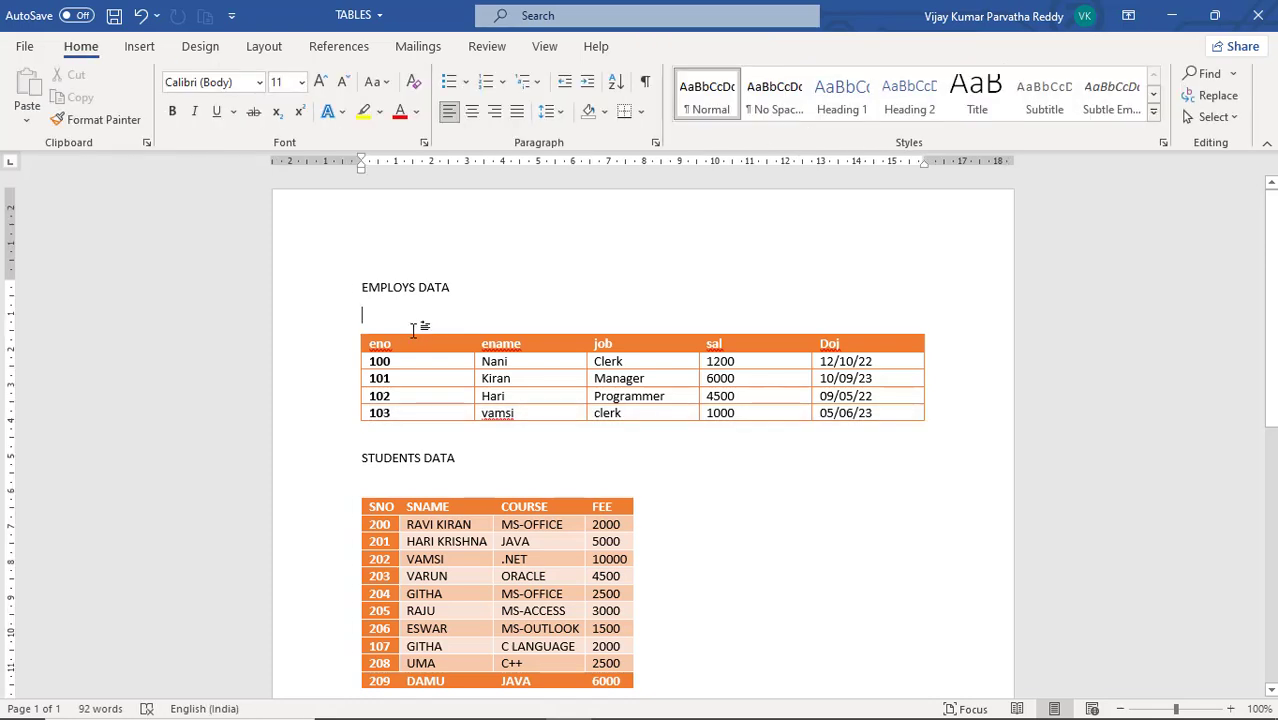
pyautogui.moveTo(357, 392)
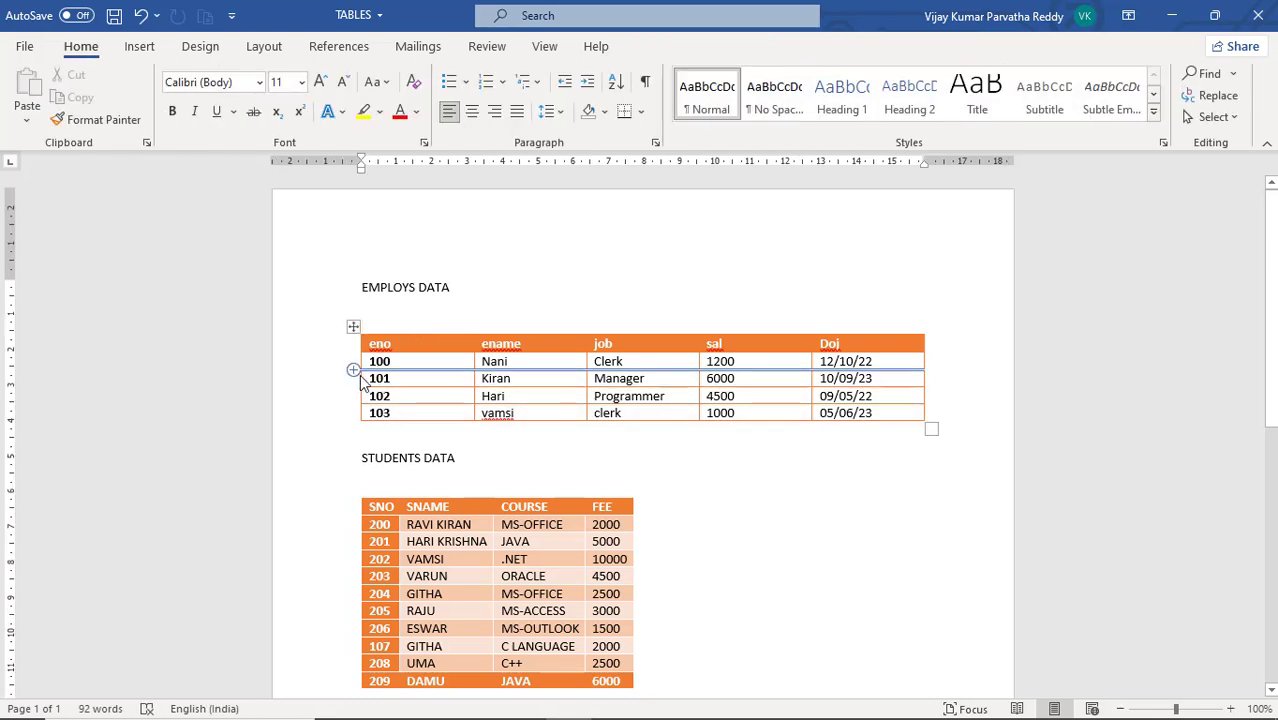
pyautogui.click(353, 378)
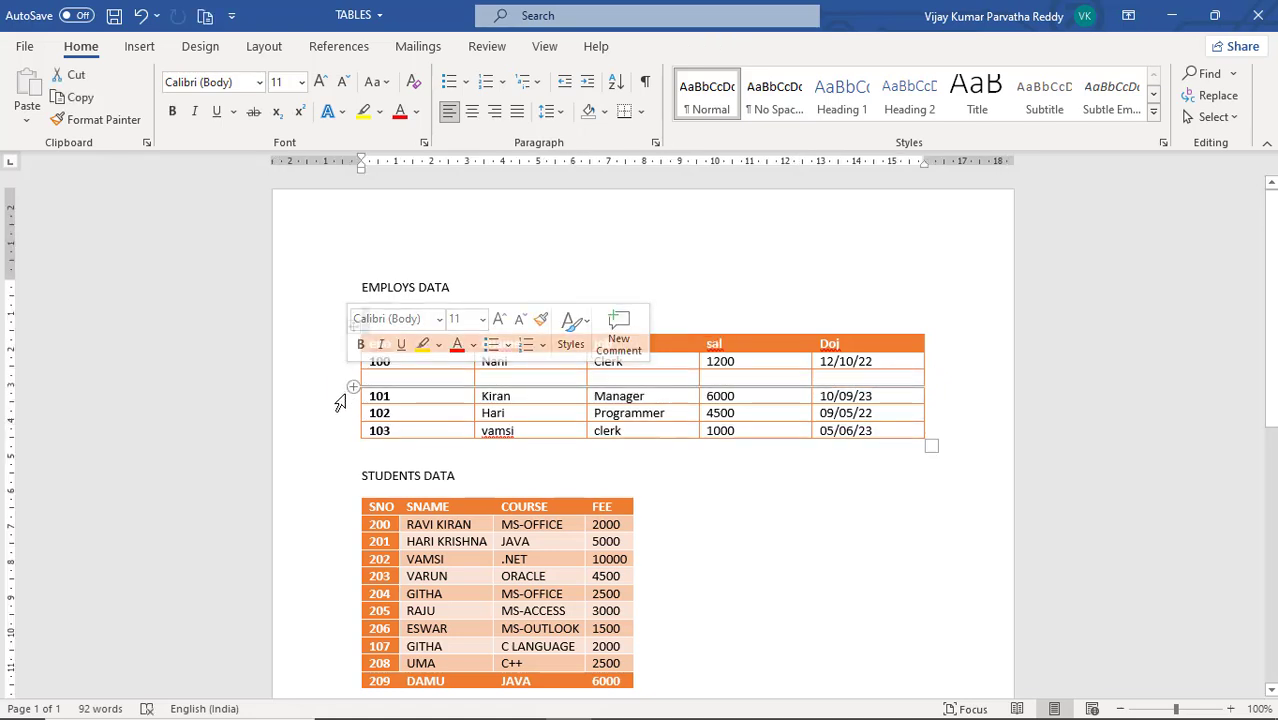
# Select the 102, 101 and blank rows of the EMPLOYS DATA table in turn, followed by the ename column
pyautogui.click(352, 413)
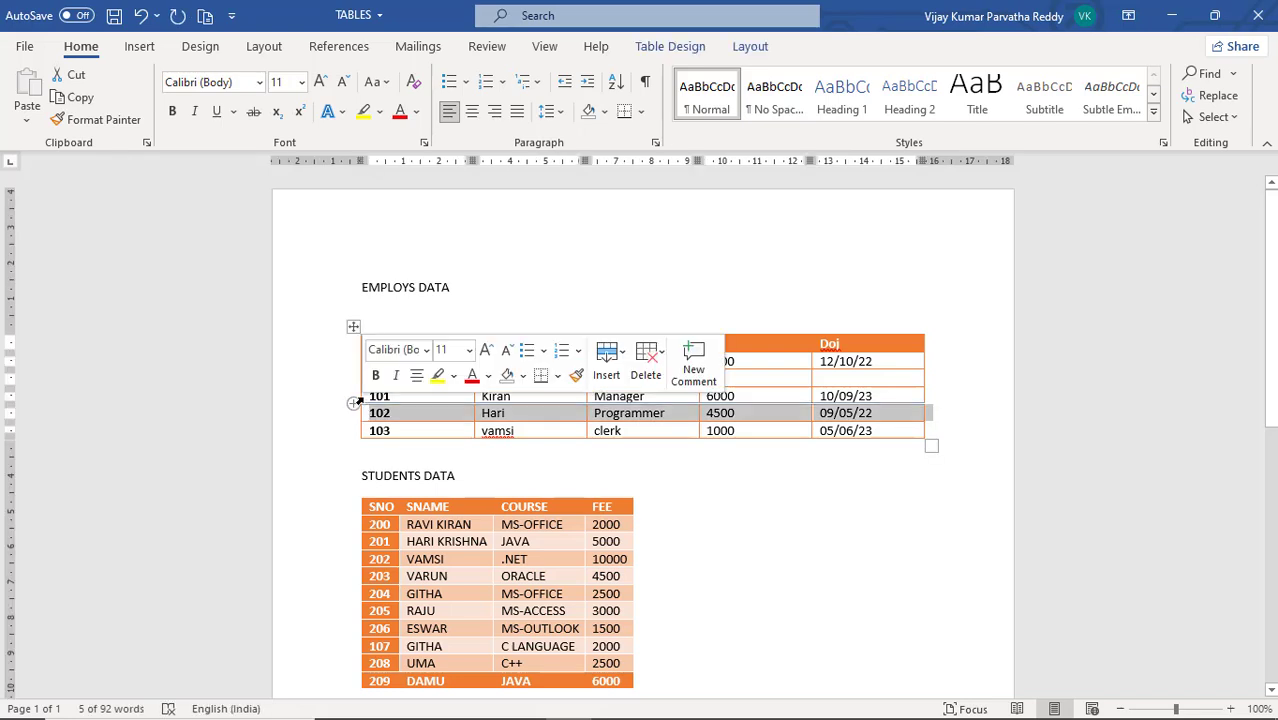
pyautogui.click(350, 398)
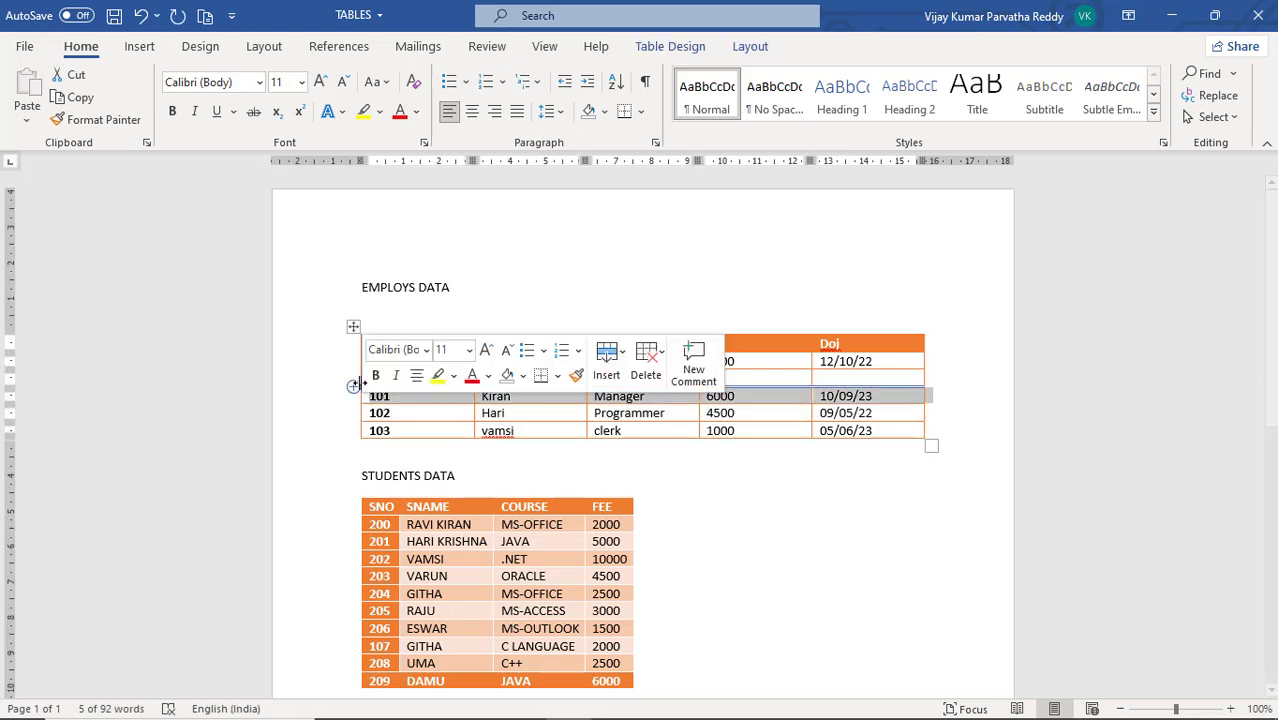
pyautogui.click(350, 378)
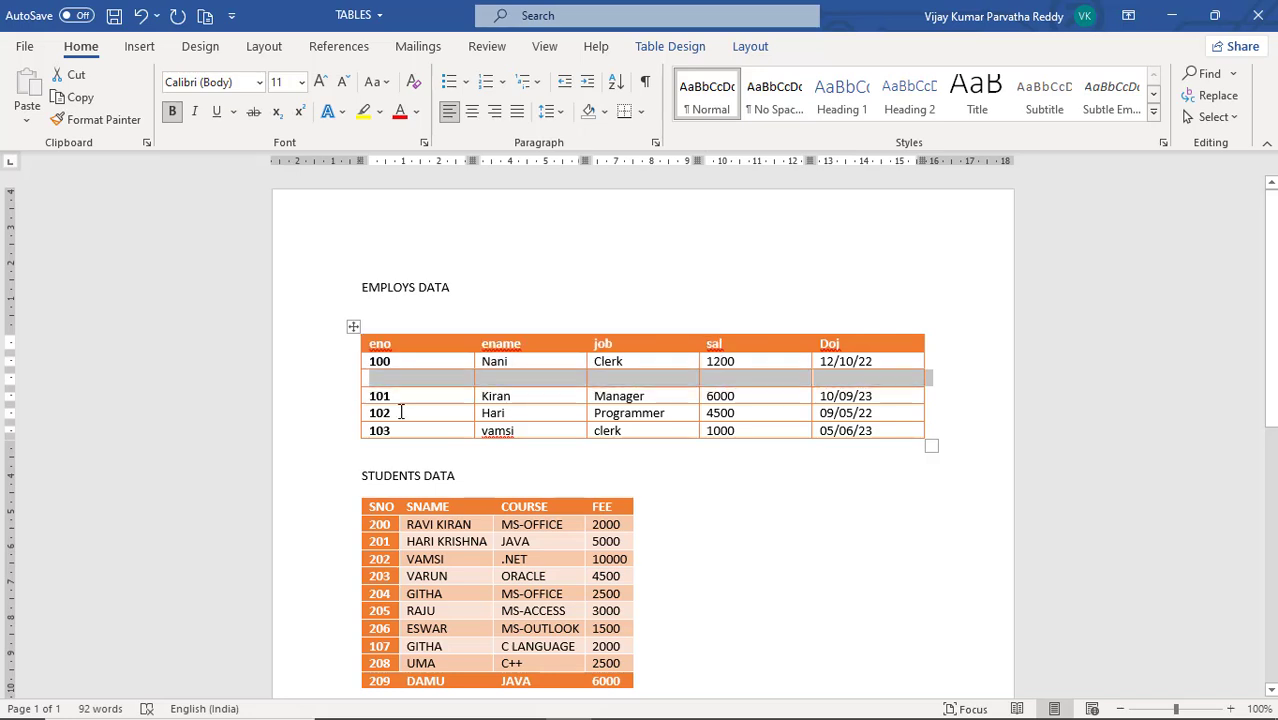
pyautogui.moveTo(511, 343); pyautogui.dragTo(530, 432)
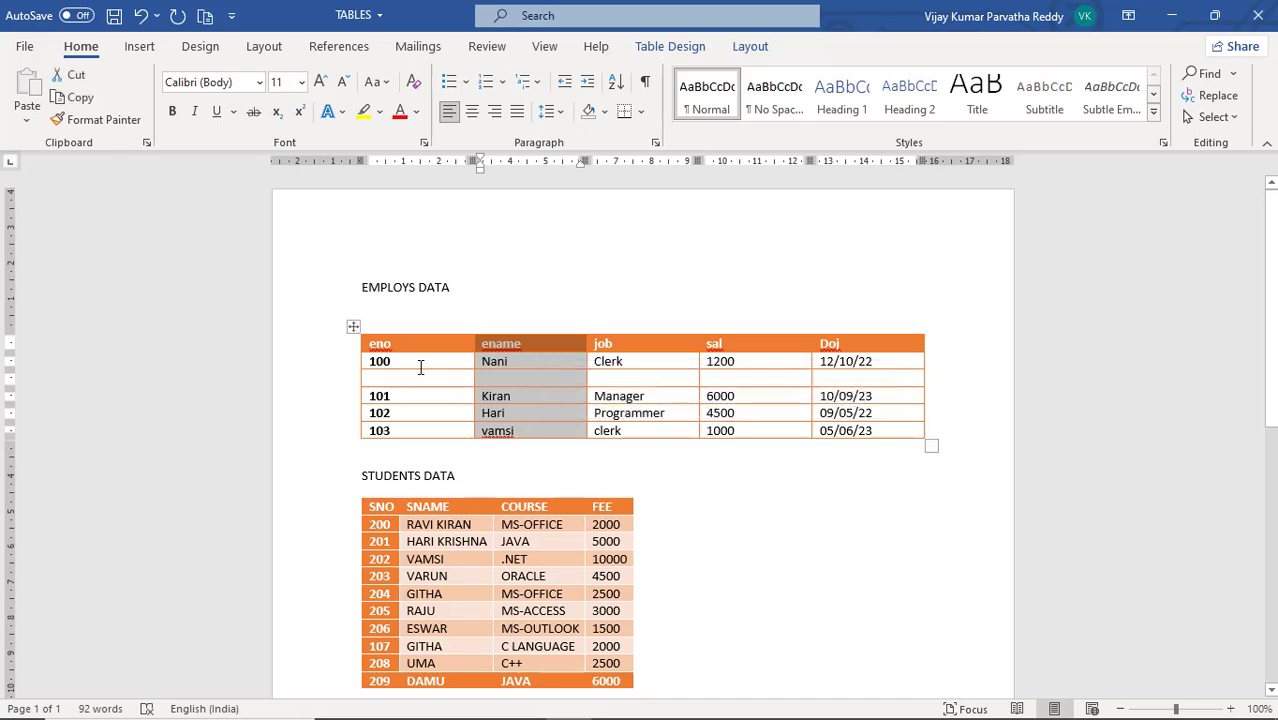
# Shade the whole eno column of the EMPLOYS DATA table with the standard Dark Blue color
pyautogui.moveTo(371, 343); pyautogui.dragTo(434, 432)
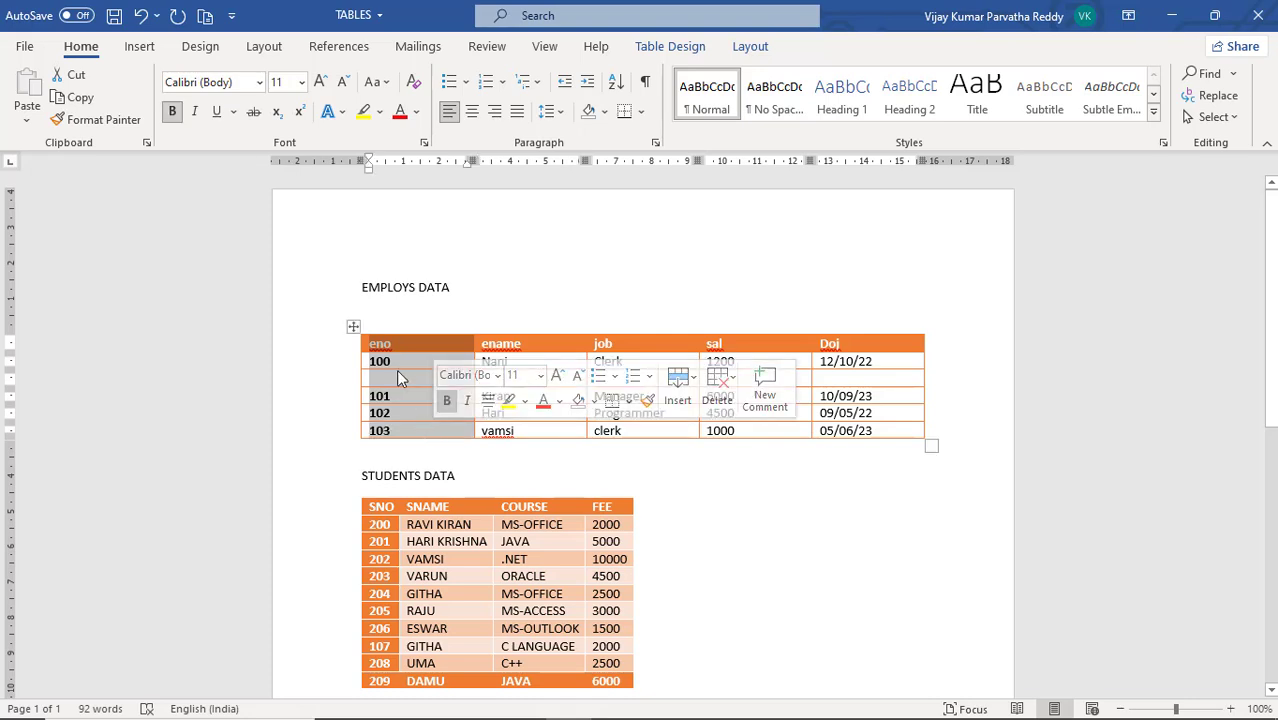
pyautogui.click(688, 47)
pyautogui.click(742, 122)
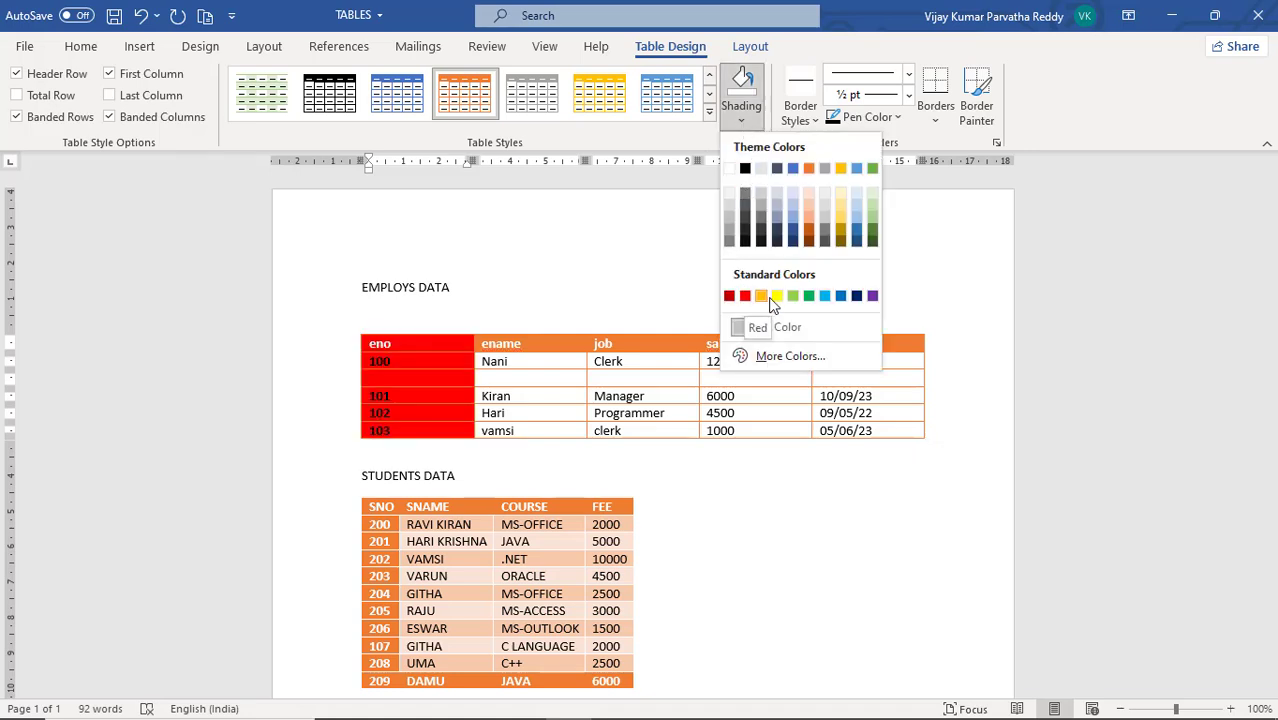
pyautogui.click(856, 296)
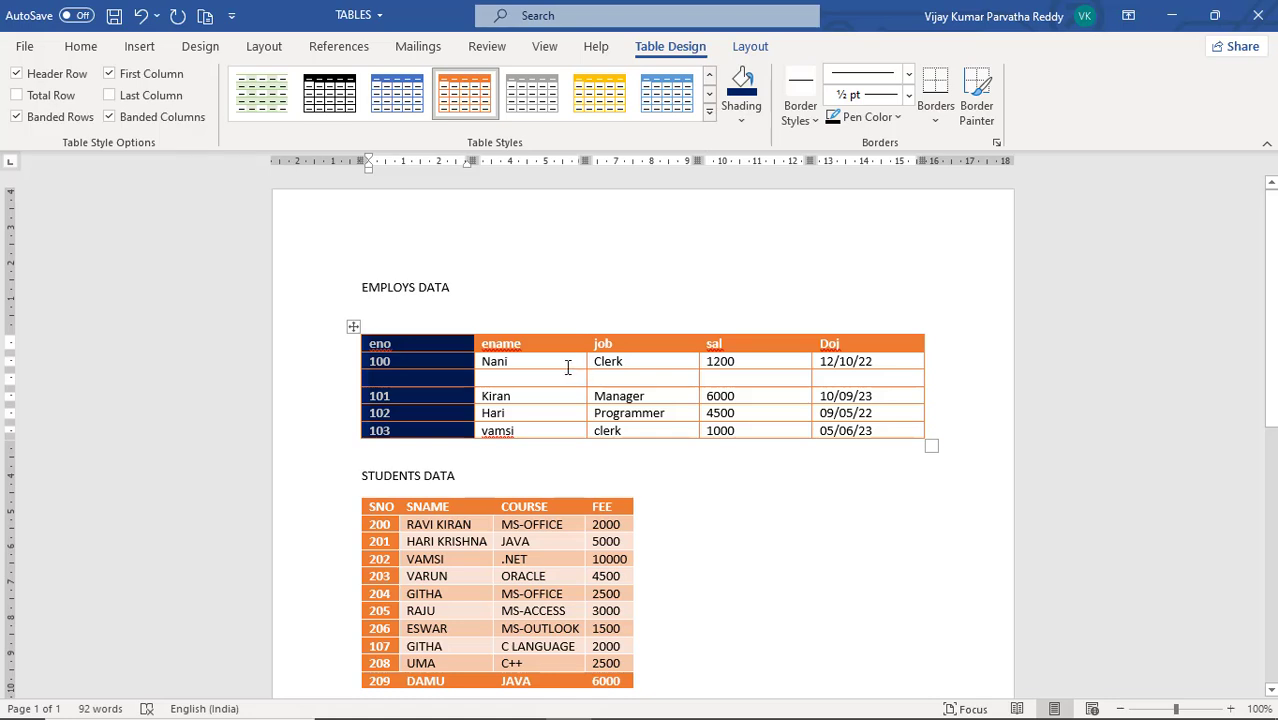
# Shade the ename cell of the 100 row in the EMPLOYS DATA table with a custom dark brown color
pyautogui.click(557, 367)
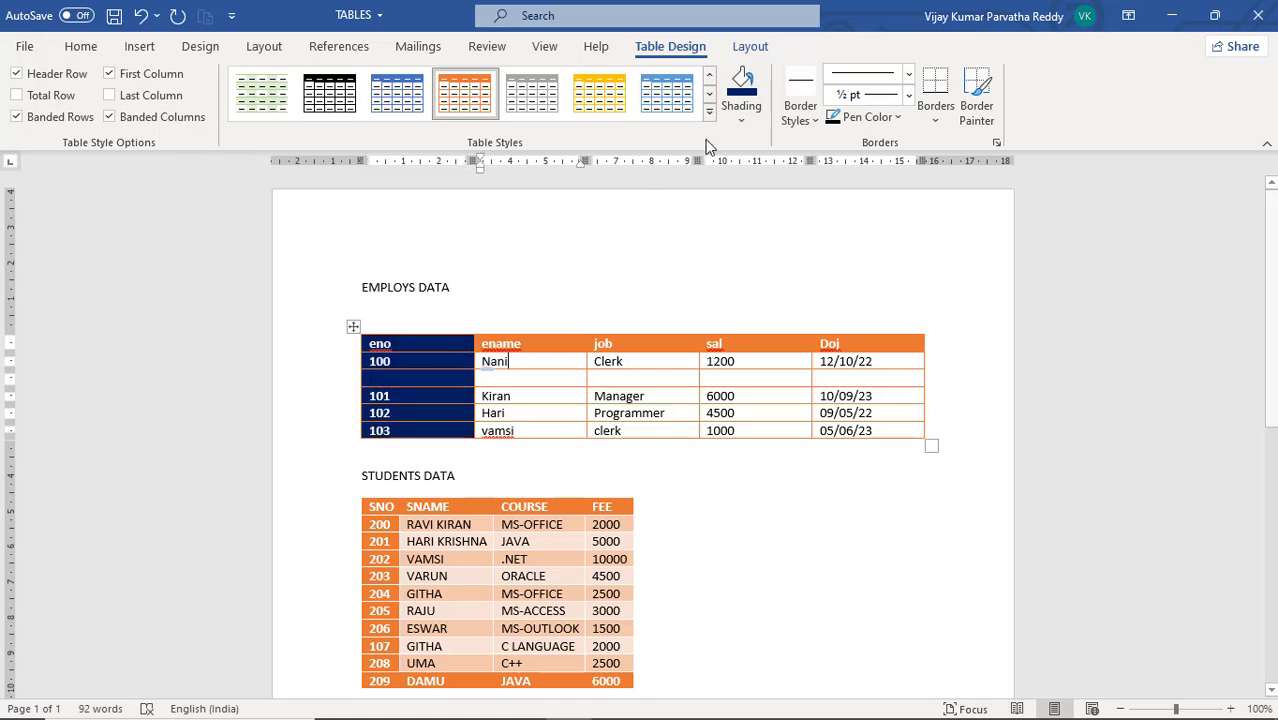
pyautogui.click(740, 125)
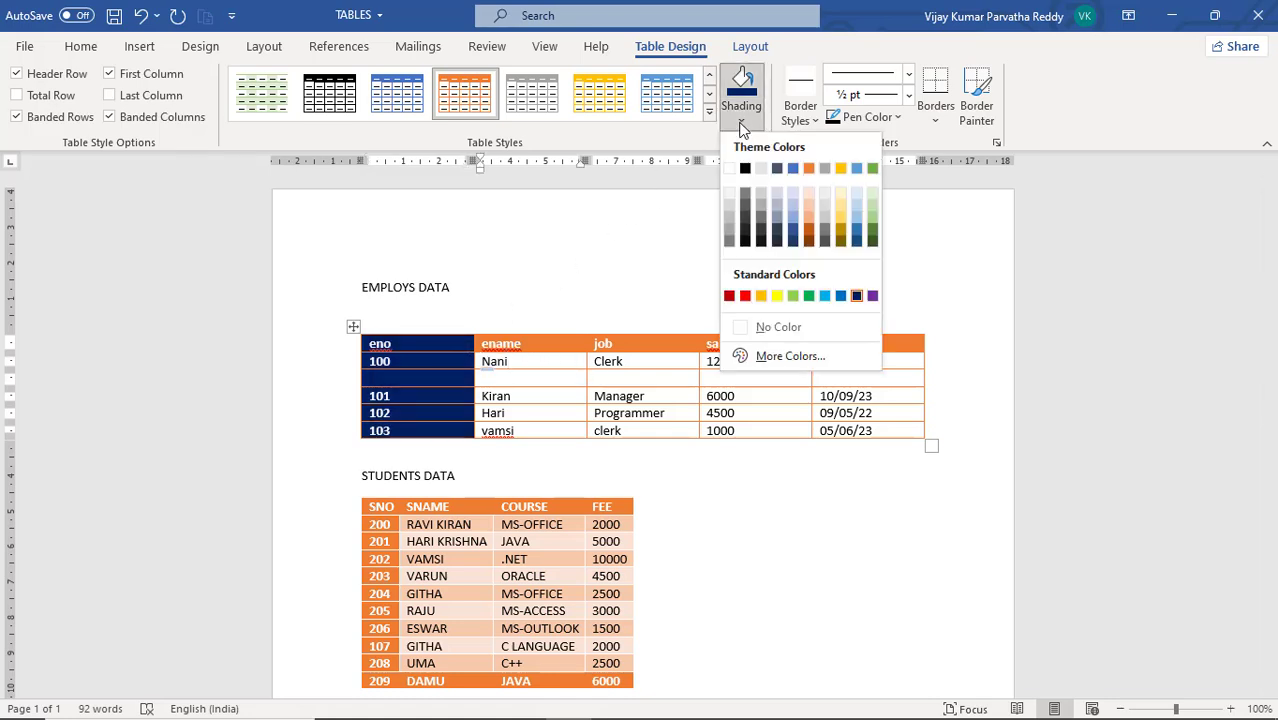
pyautogui.click(788, 357)
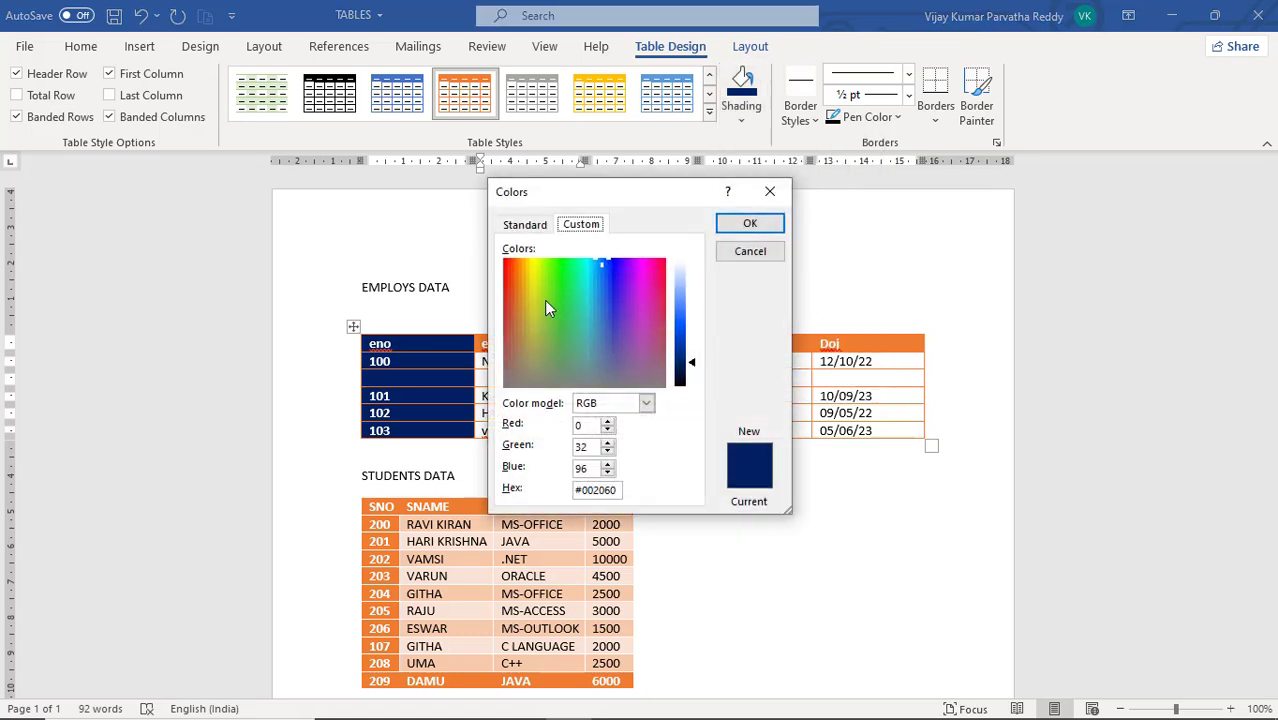
pyautogui.click(517, 292)
pyautogui.click(747, 226)
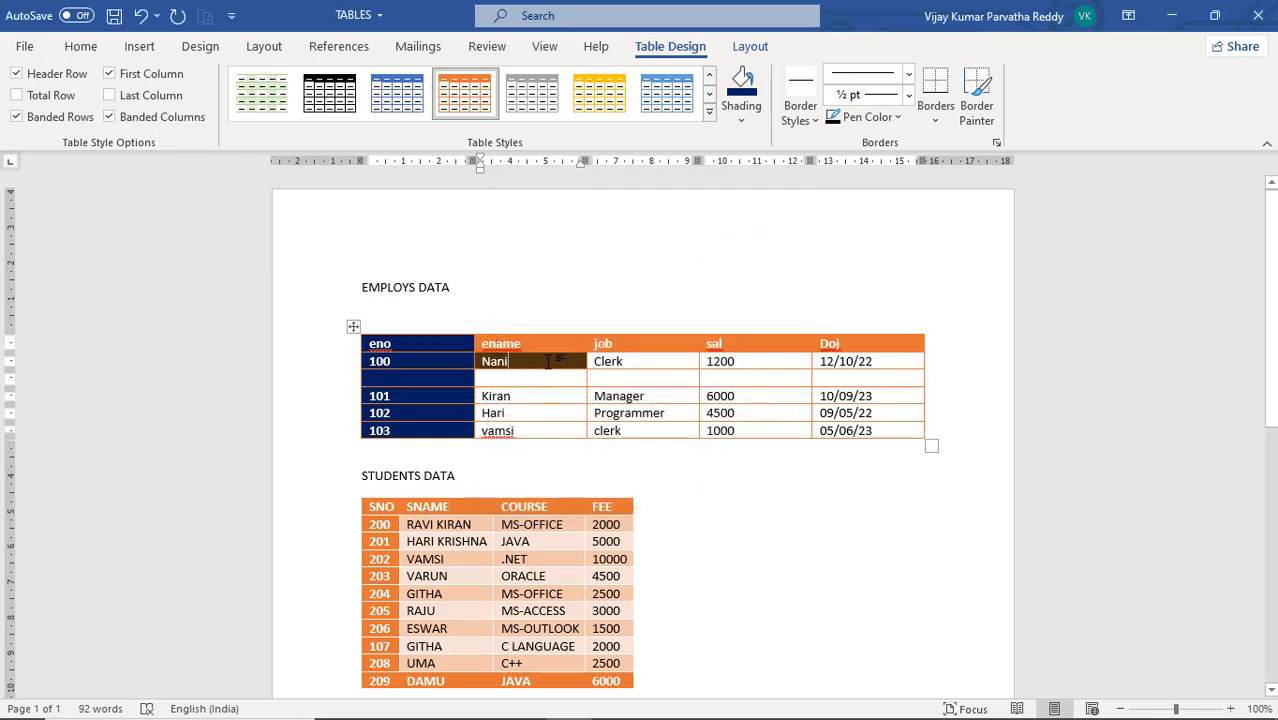
# Remove the shading from the eno and ename cells of the 100 row by setting No Color
pyautogui.moveTo(550, 363); pyautogui.dragTo(469, 356)
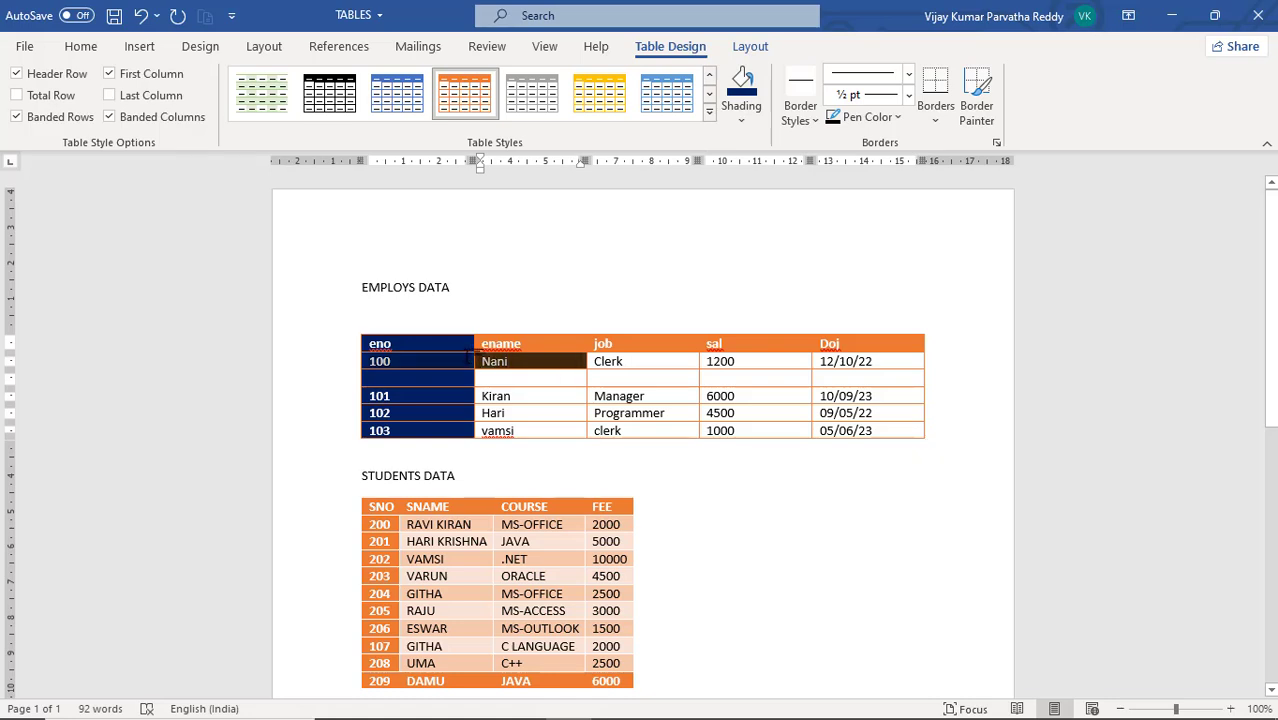
pyautogui.click(741, 119)
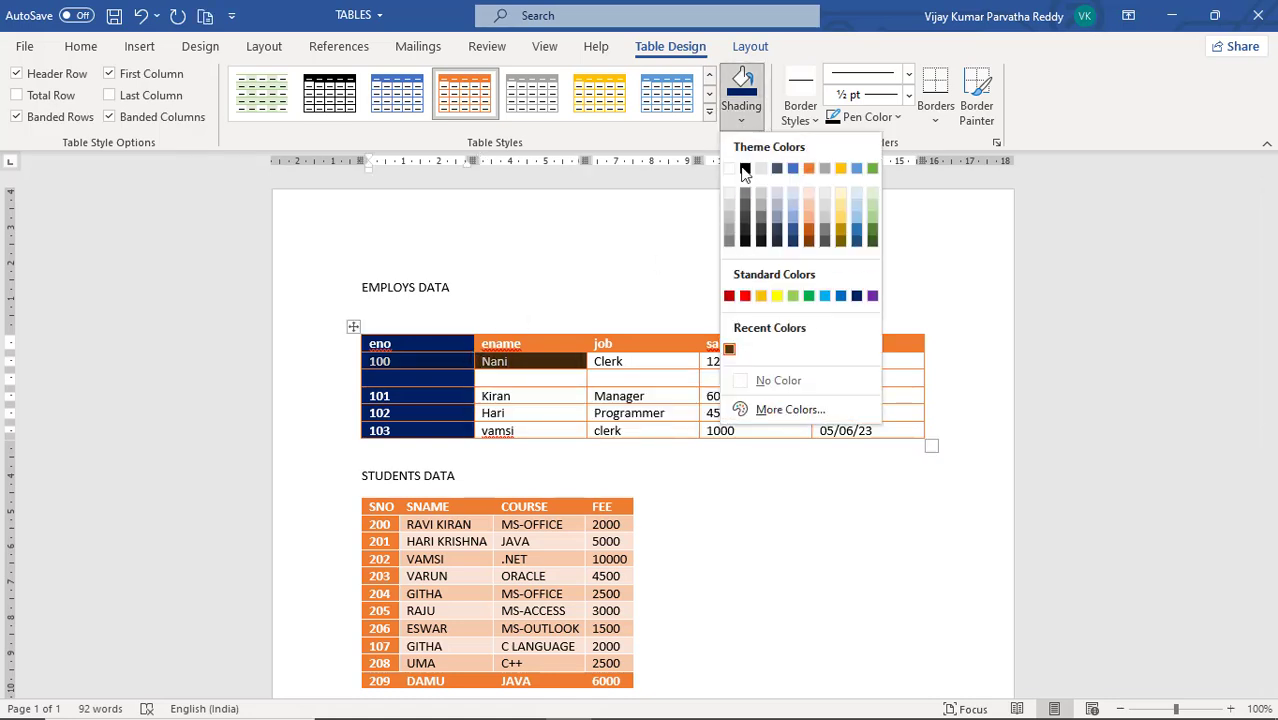
pyautogui.click(773, 387)
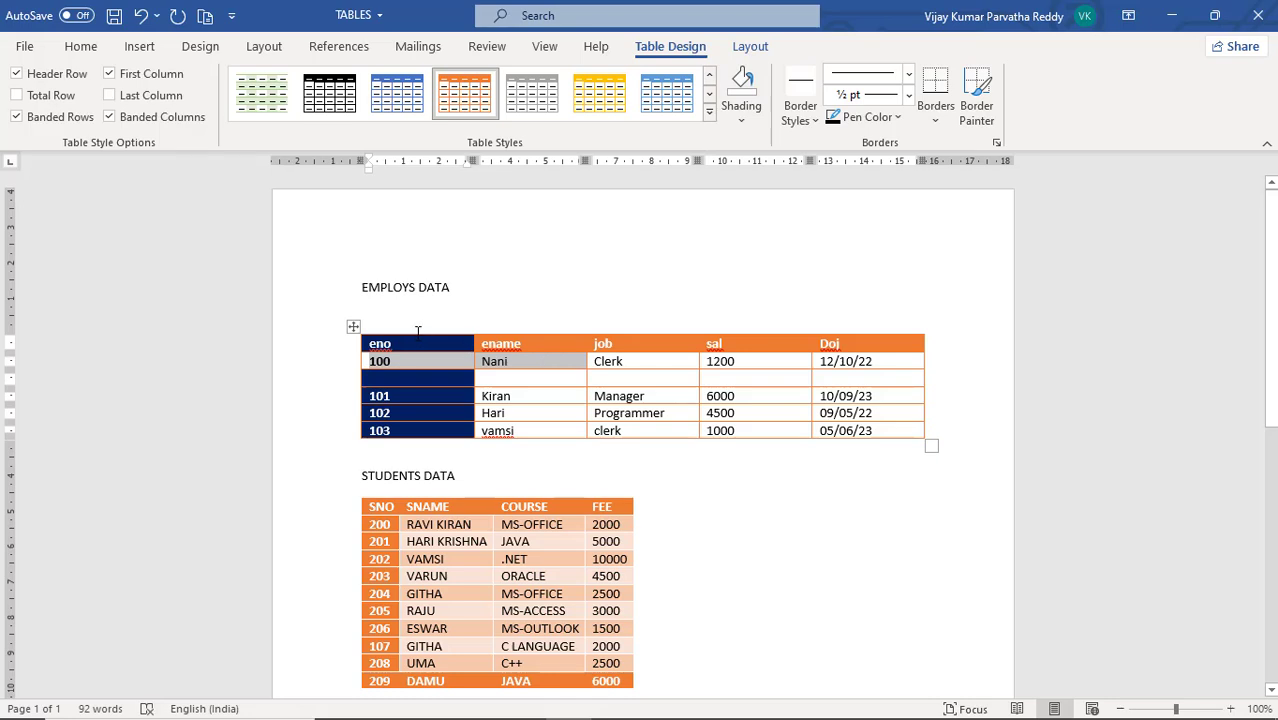
# Remove the shading from the entire eno column of the EMPLOYS DATA table by setting No Color
pyautogui.click(418, 331)
pyautogui.moveTo(390, 362); pyautogui.dragTo(450, 437)
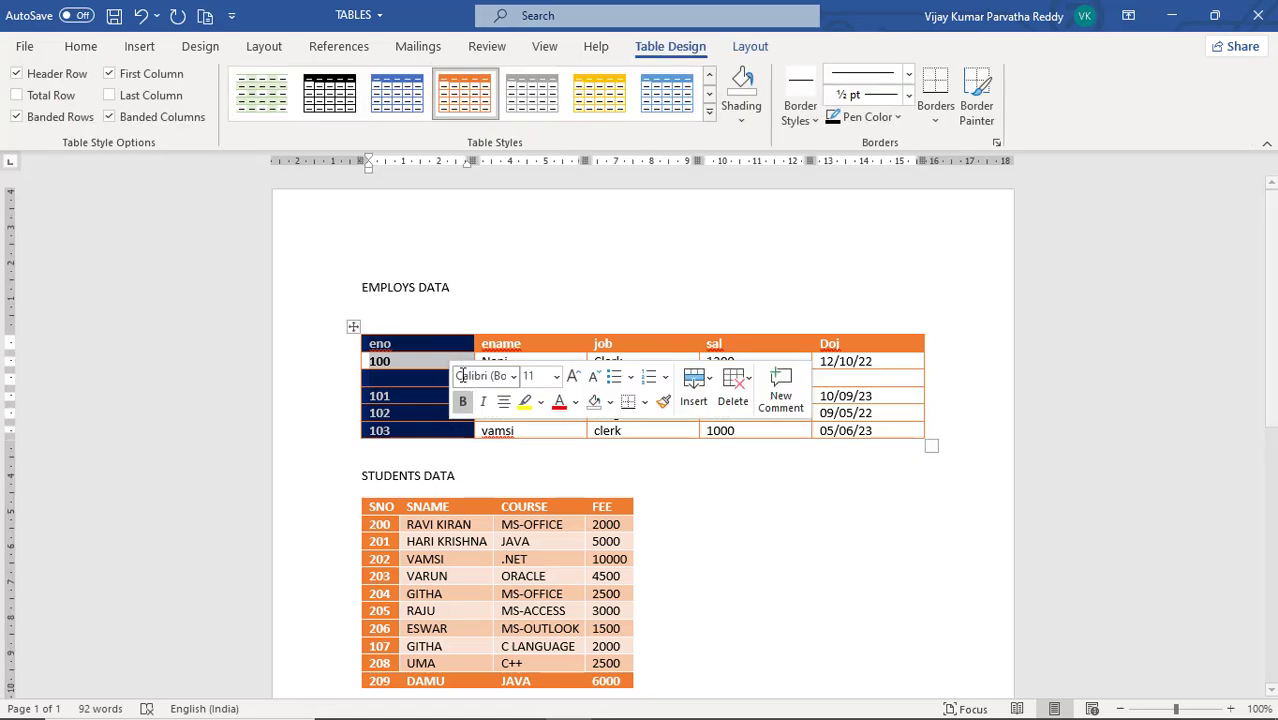
pyautogui.click(744, 124)
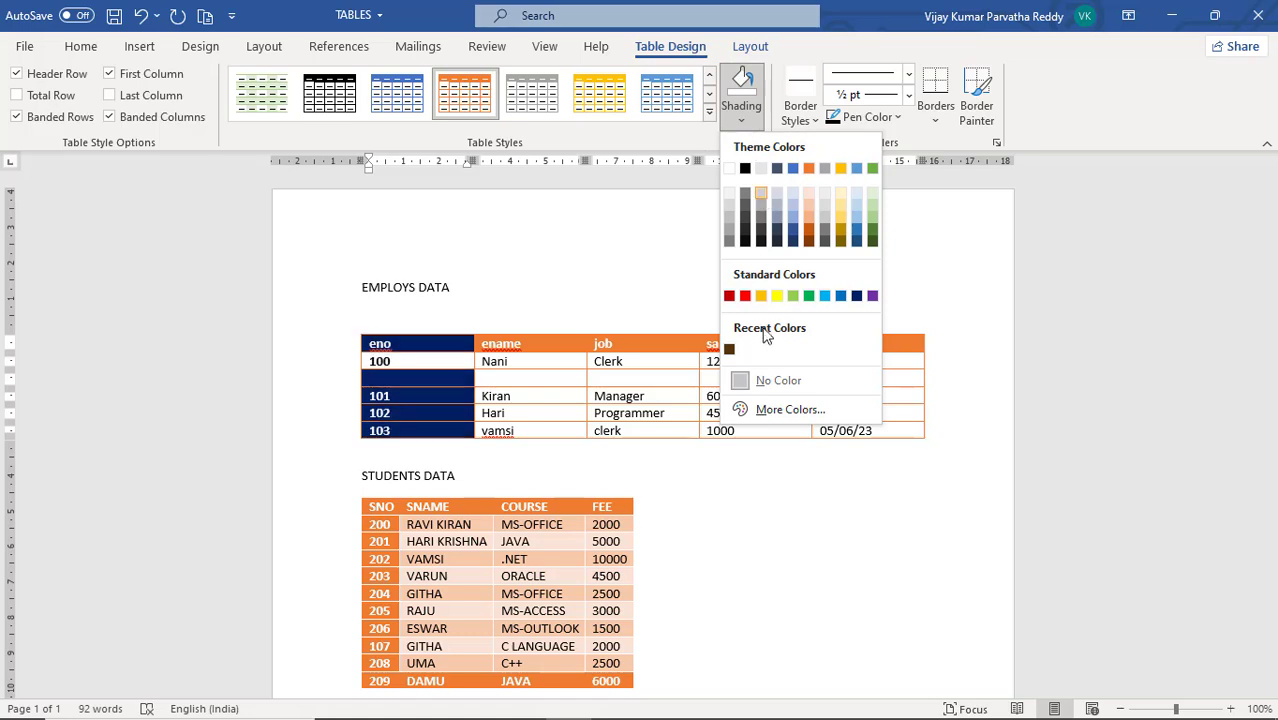
pyautogui.click(765, 381)
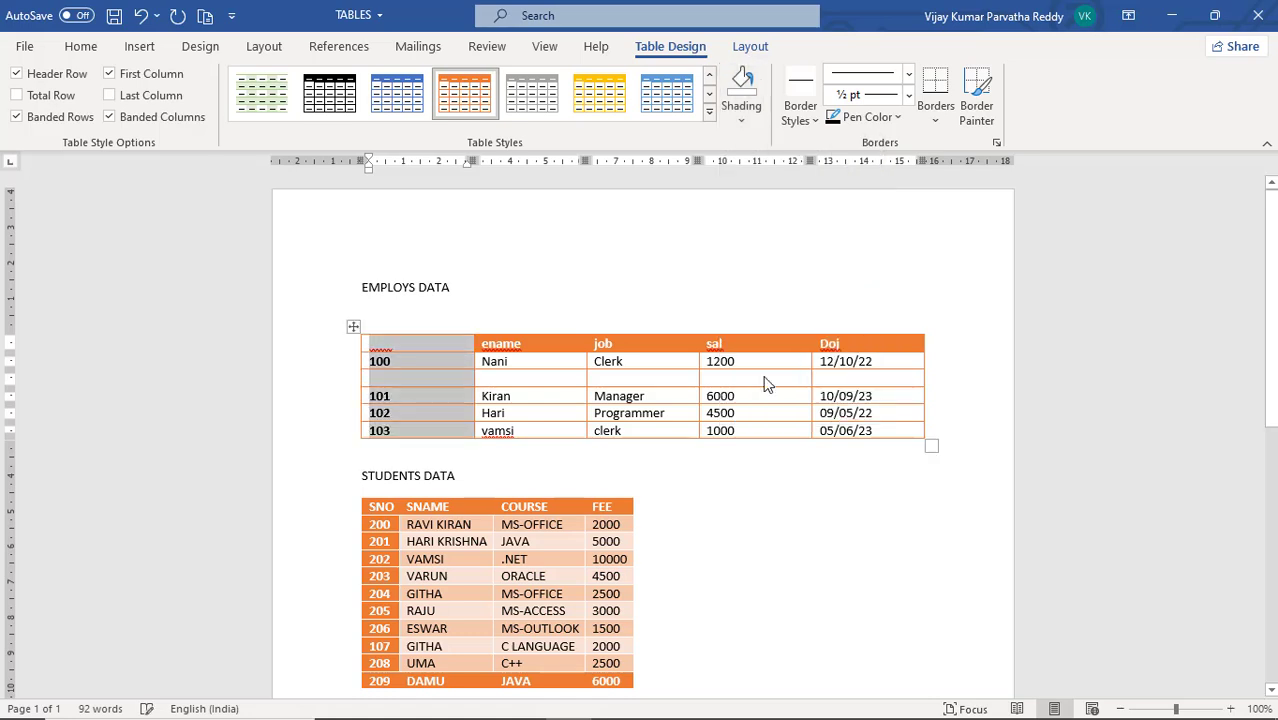
# Shade the eno header cell of the EMPLOYS DATA table with a near-black theme color
pyautogui.click(456, 341)
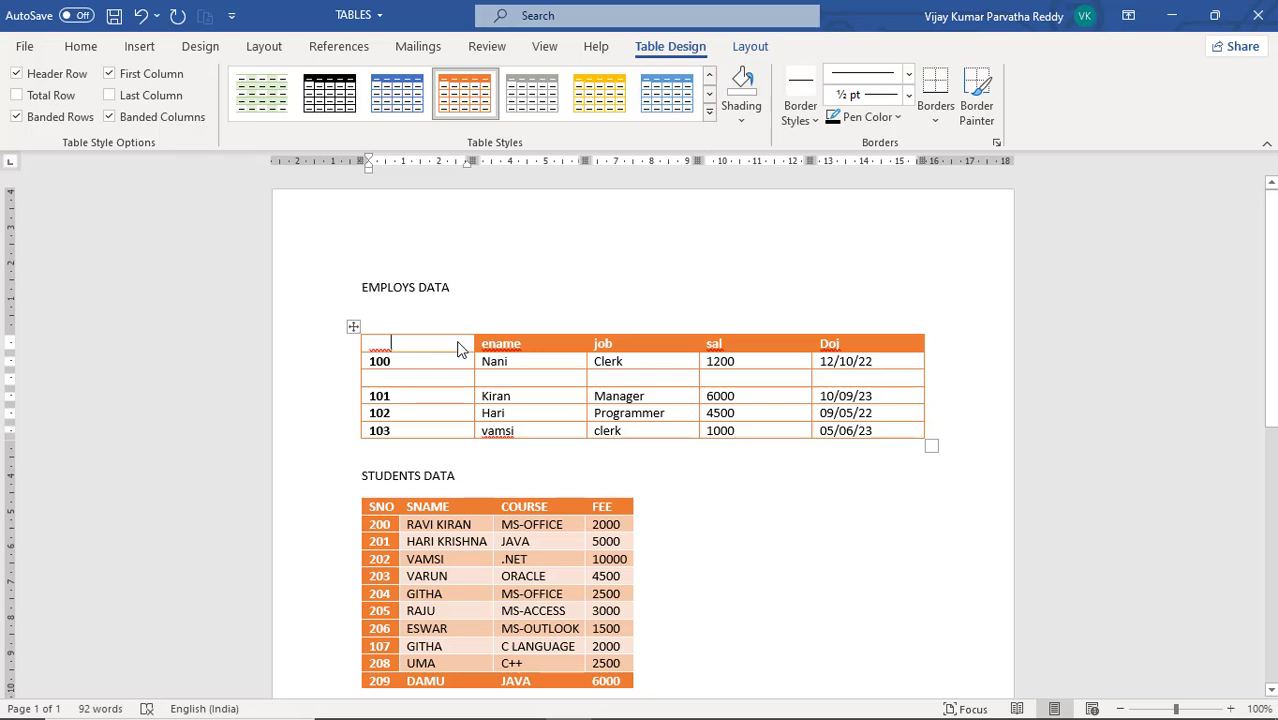
pyautogui.moveTo(439, 342); pyautogui.dragTo(367, 341)
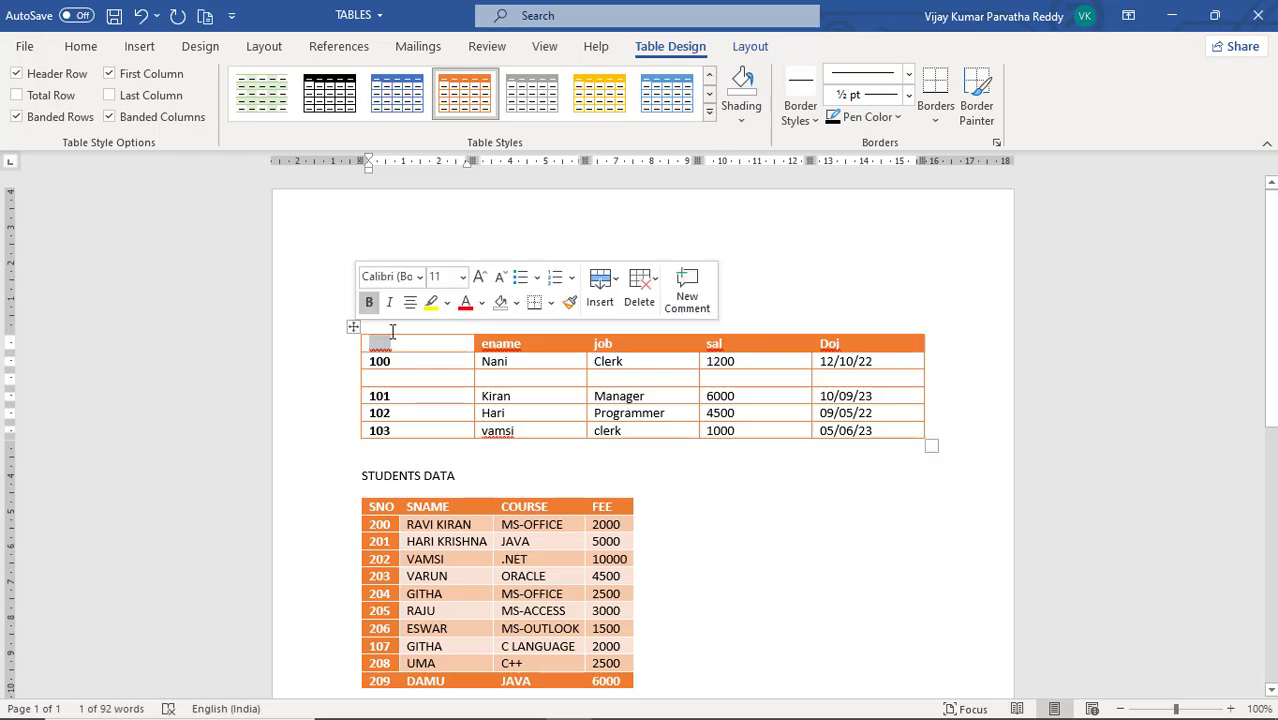
pyautogui.click(741, 122)
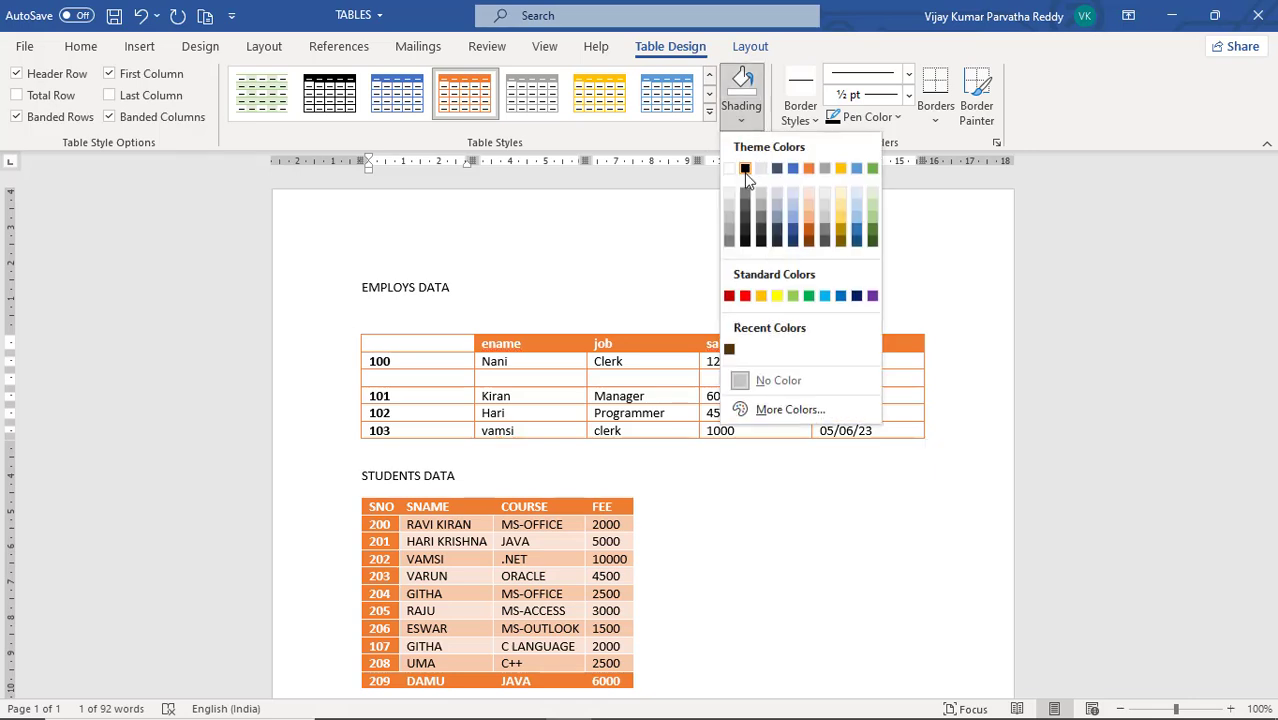
pyautogui.click(744, 231)
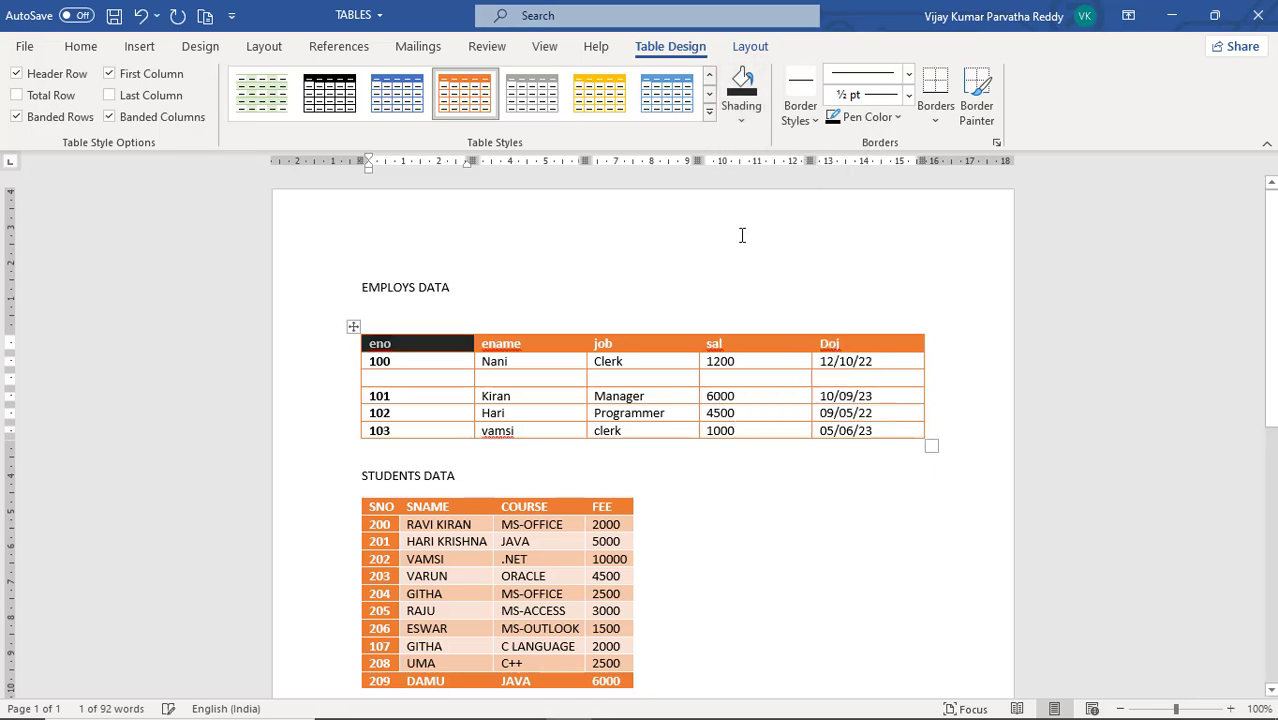
pyautogui.click(519, 344)
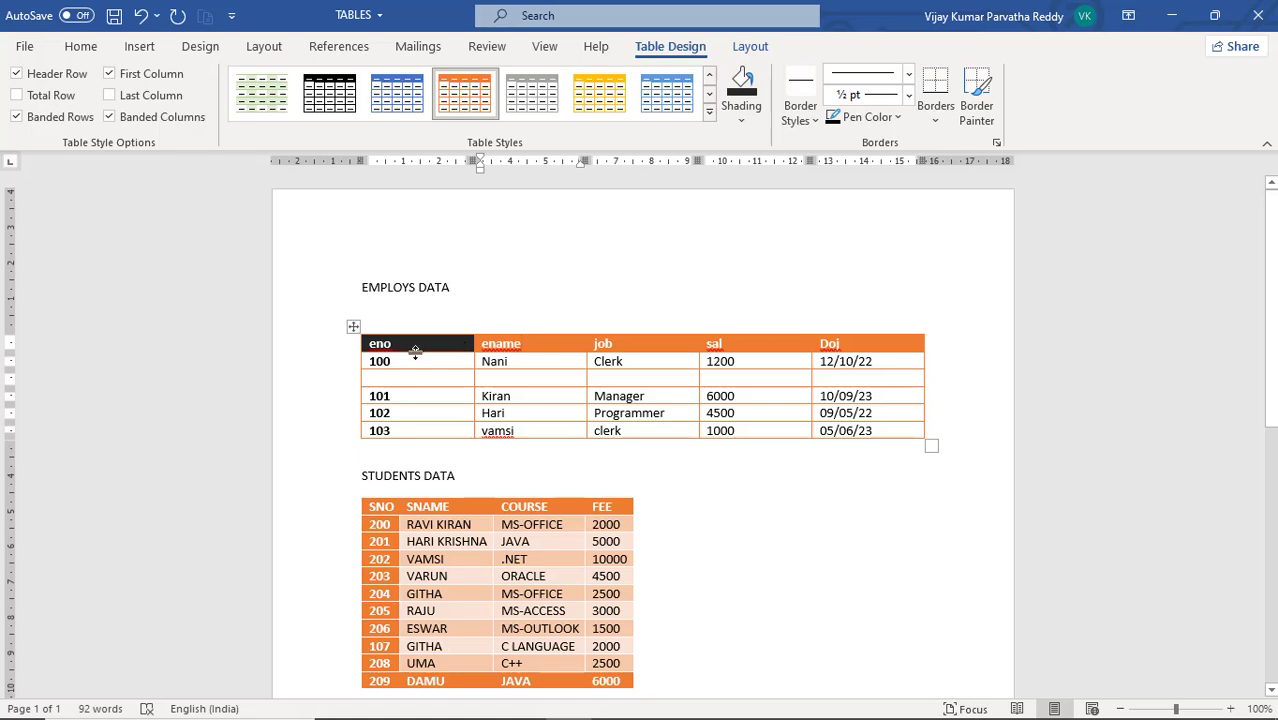
pyautogui.moveTo(361, 346)
pyautogui.click(423, 366)
pyautogui.click(530, 345)
pyautogui.click(425, 368)
pyautogui.click(505, 347)
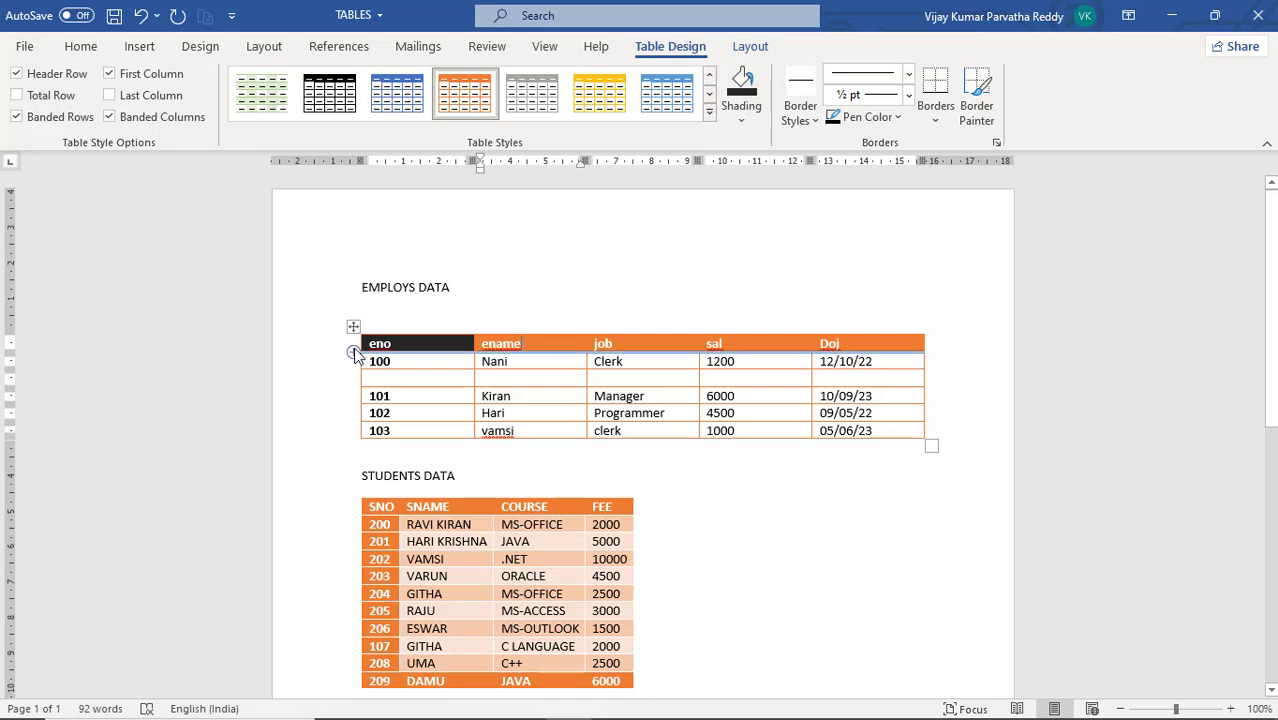
pyautogui.click(353, 350)
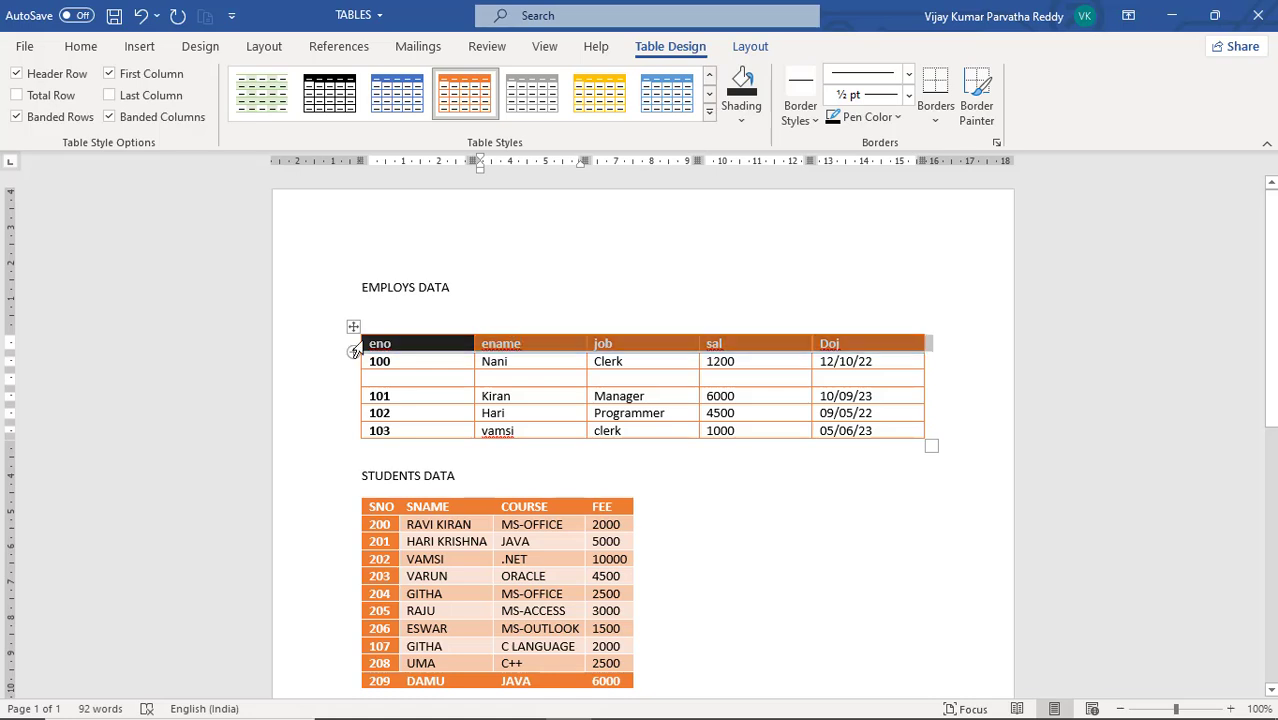
pyautogui.click(402, 345)
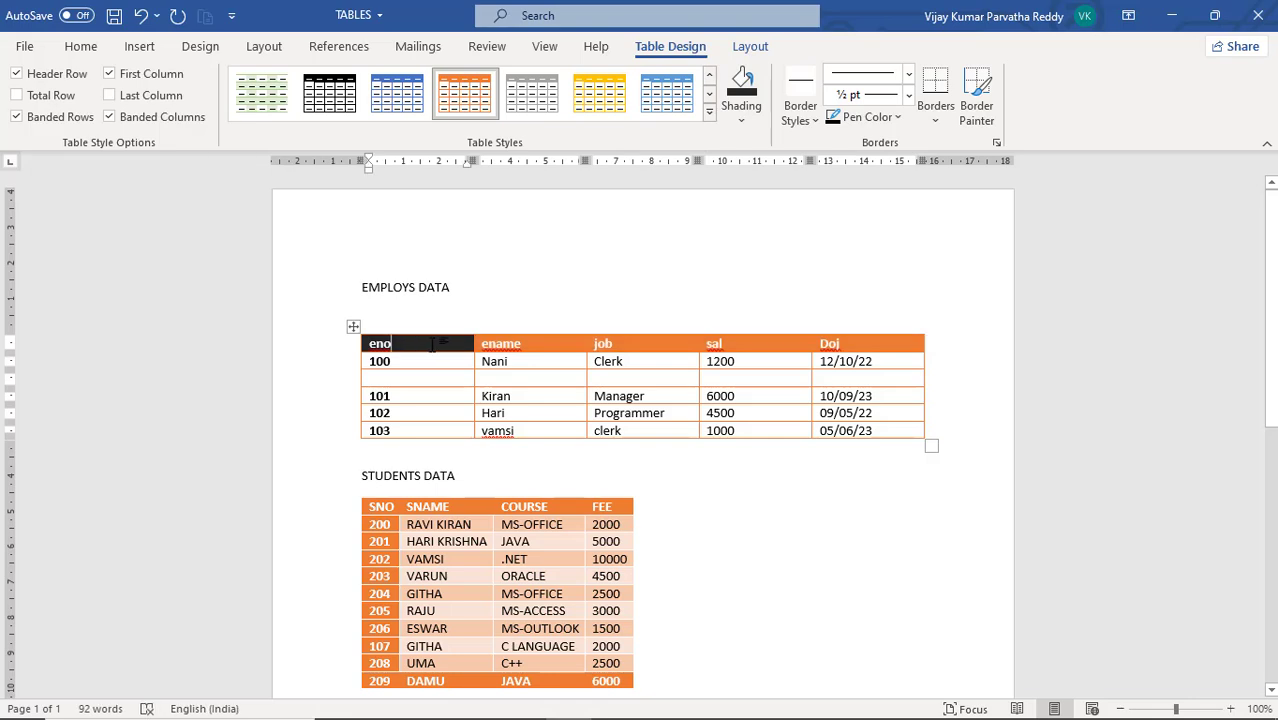
# Format the header row text of the EMPLOYS DATA table in theme blue with italic and underline
pyautogui.moveTo(467, 347); pyautogui.dragTo(860, 345)
pyautogui.click(80, 46)
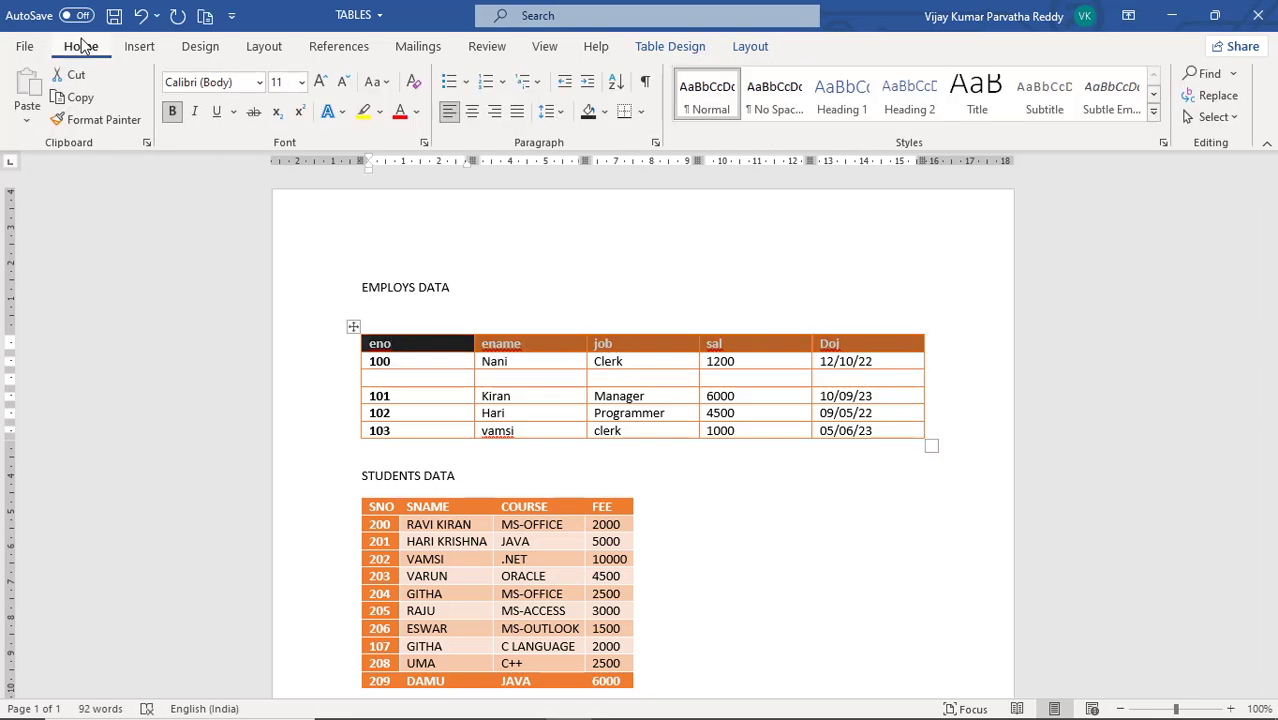
pyautogui.click(401, 116)
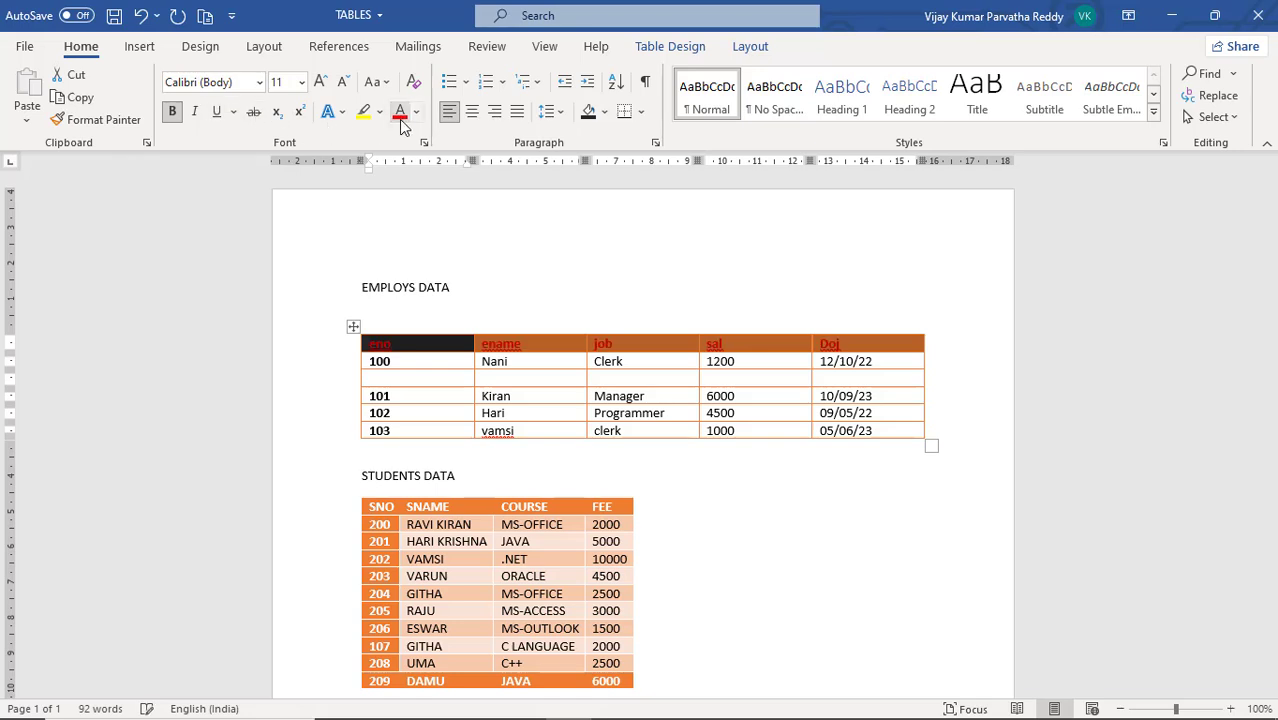
pyautogui.click(416, 112)
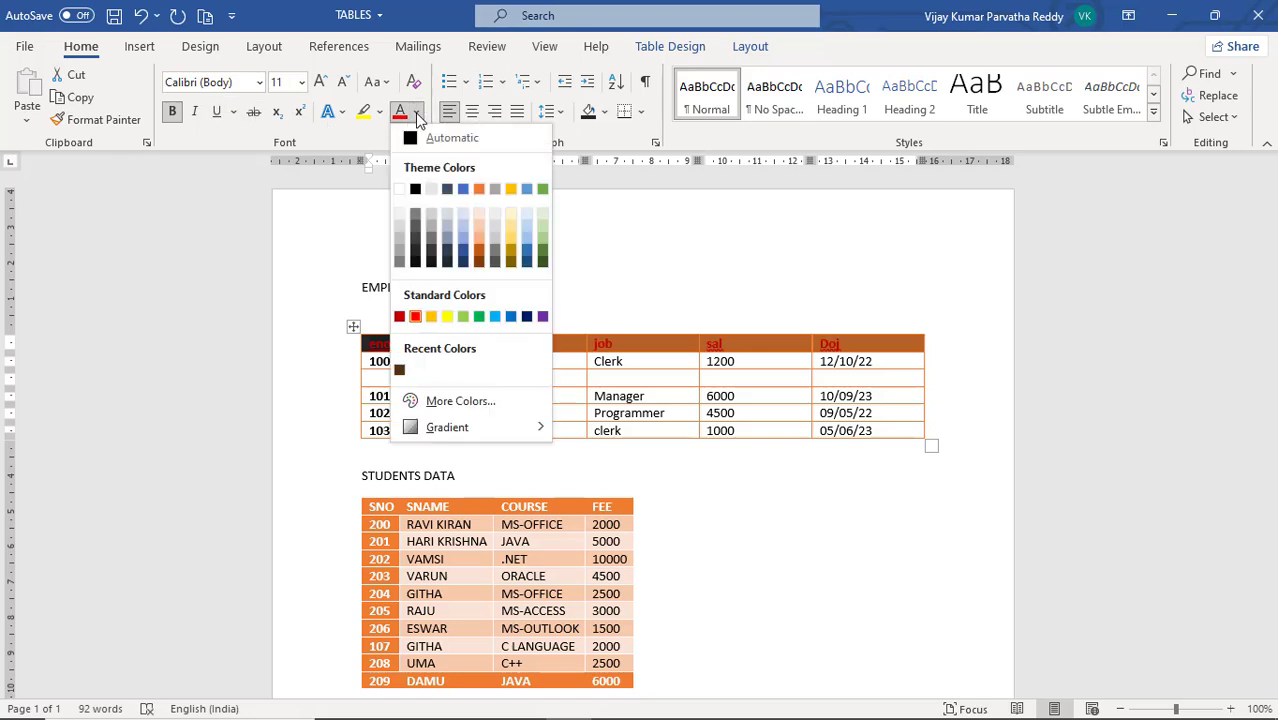
pyautogui.click(462, 190)
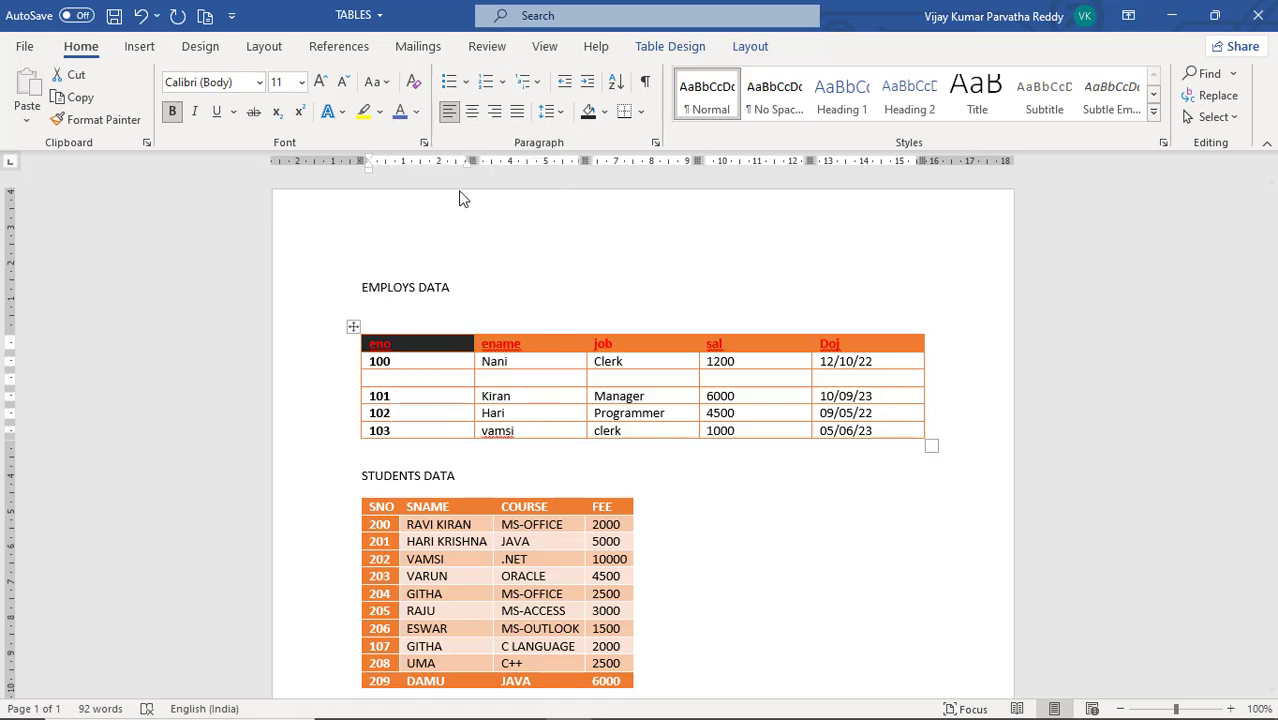
pyautogui.click(194, 111)
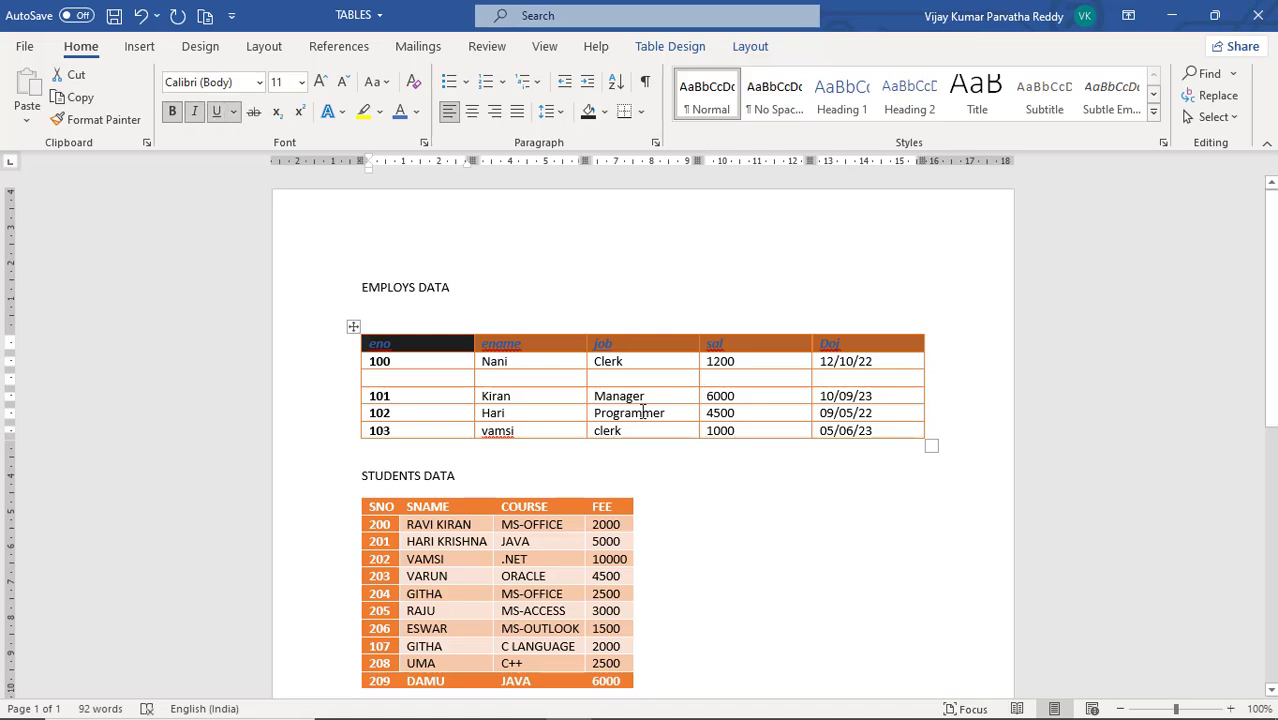
# Set the header row text of the PID table to black and apply an outlined text effect preset to it
pyautogui.scroll(-9, 604, 390)
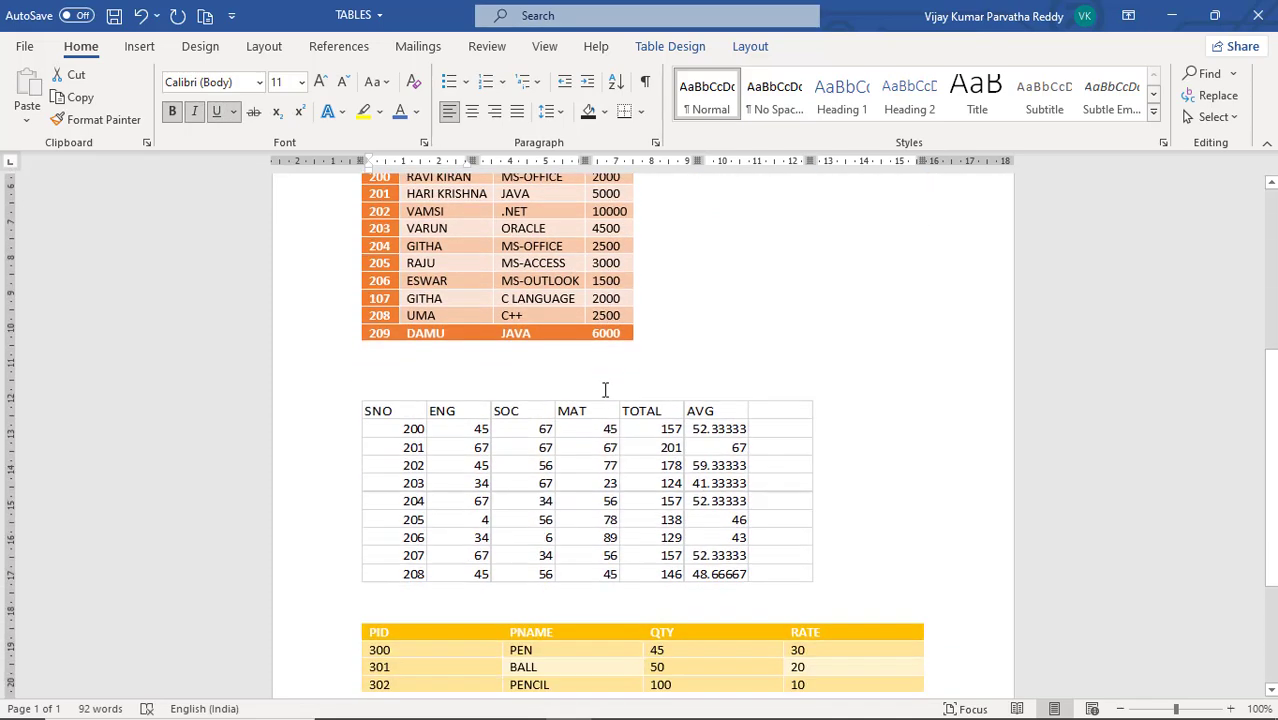
pyautogui.scroll(-2, 604, 390)
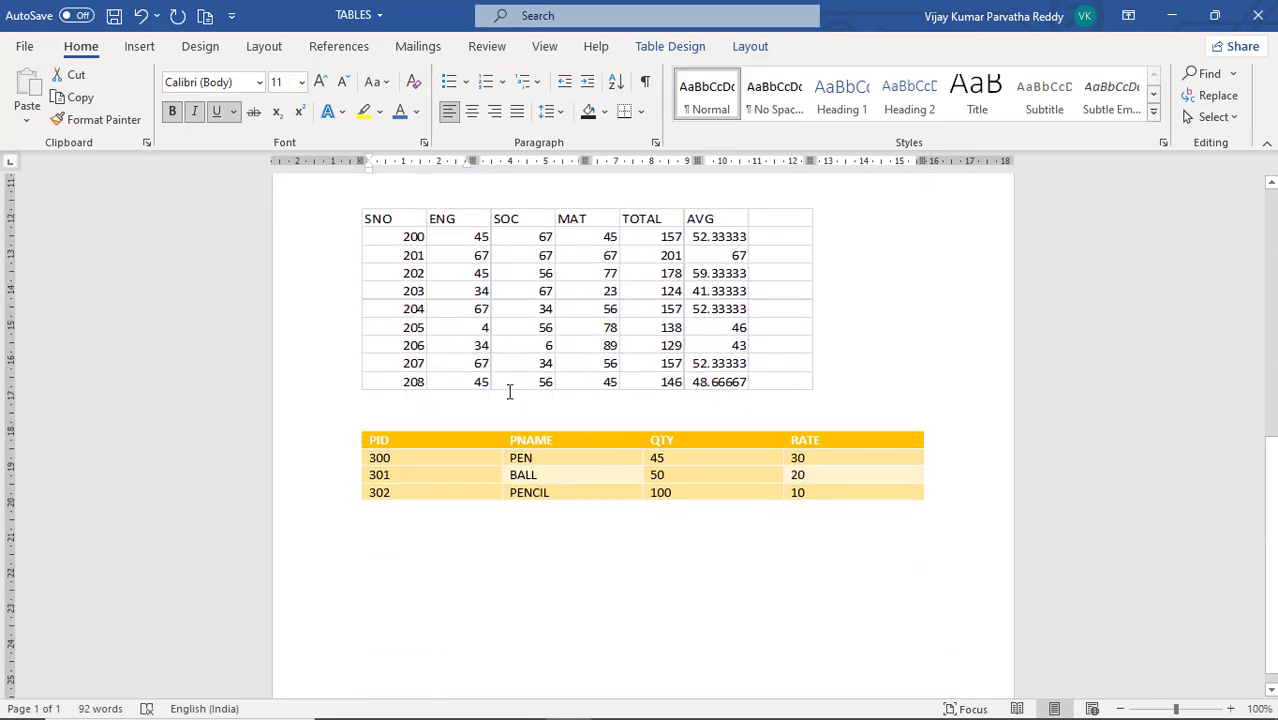
pyautogui.click(352, 447)
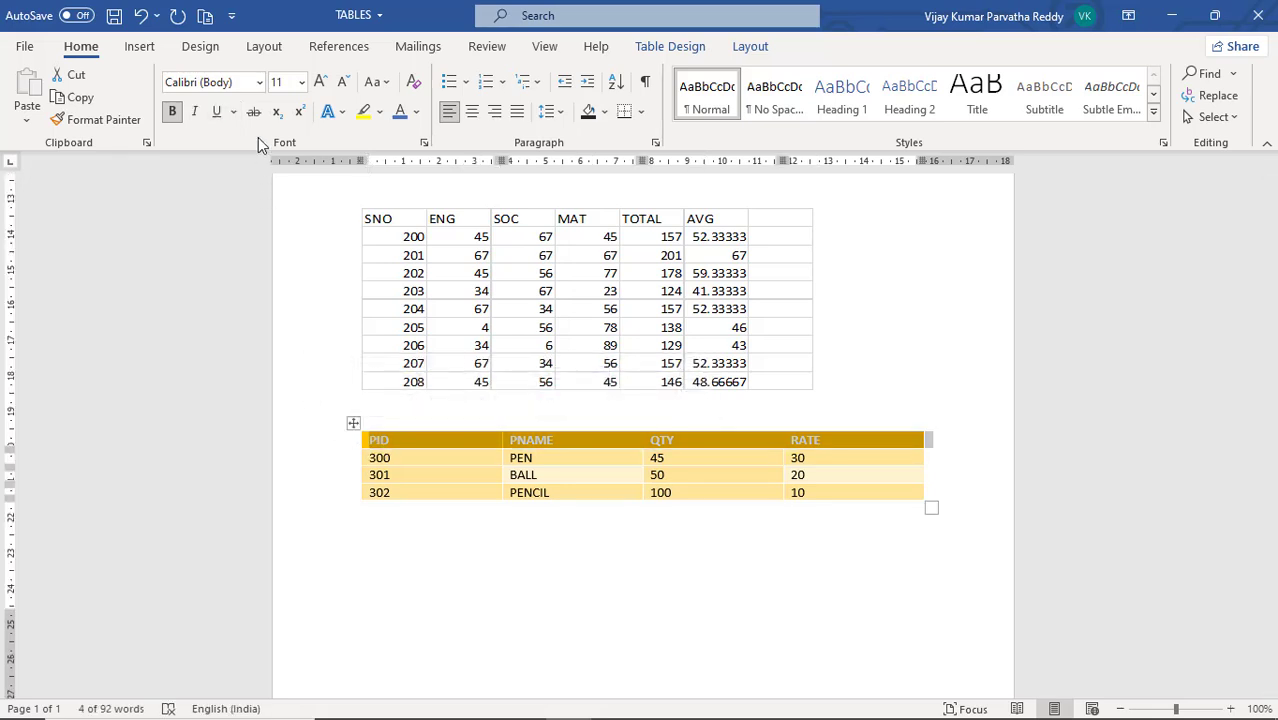
pyautogui.click(419, 112)
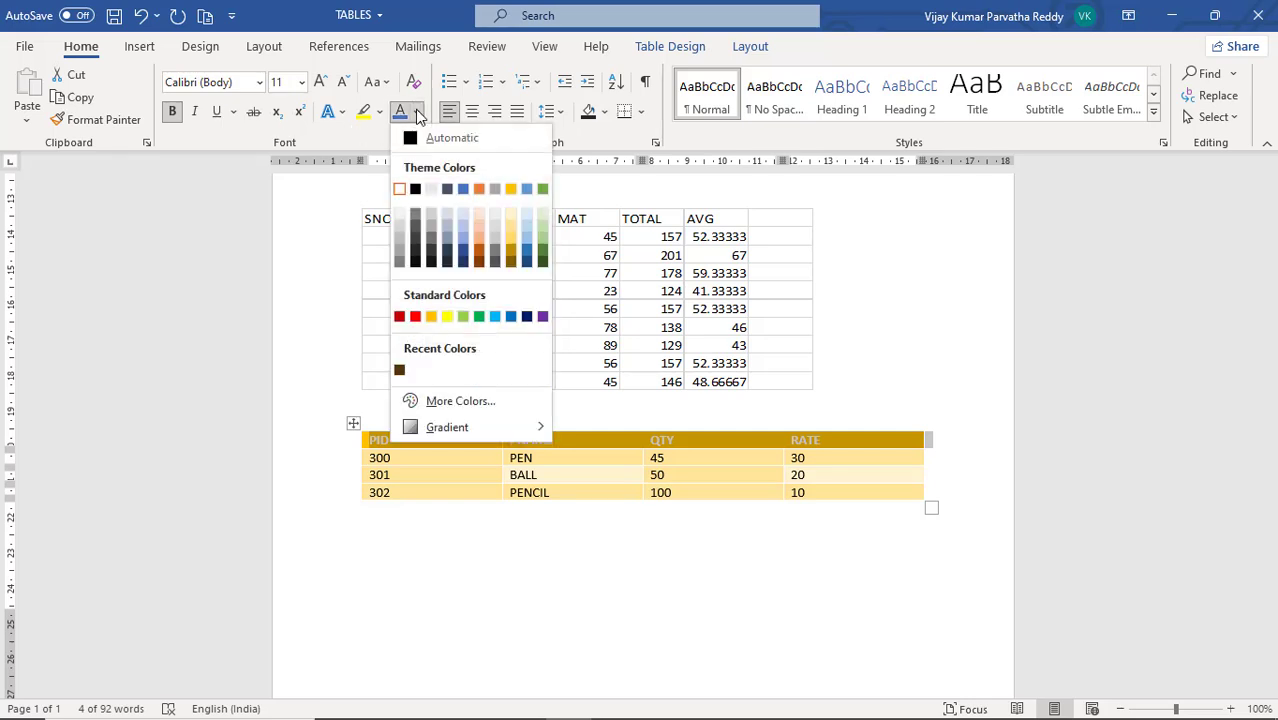
pyautogui.click(415, 190)
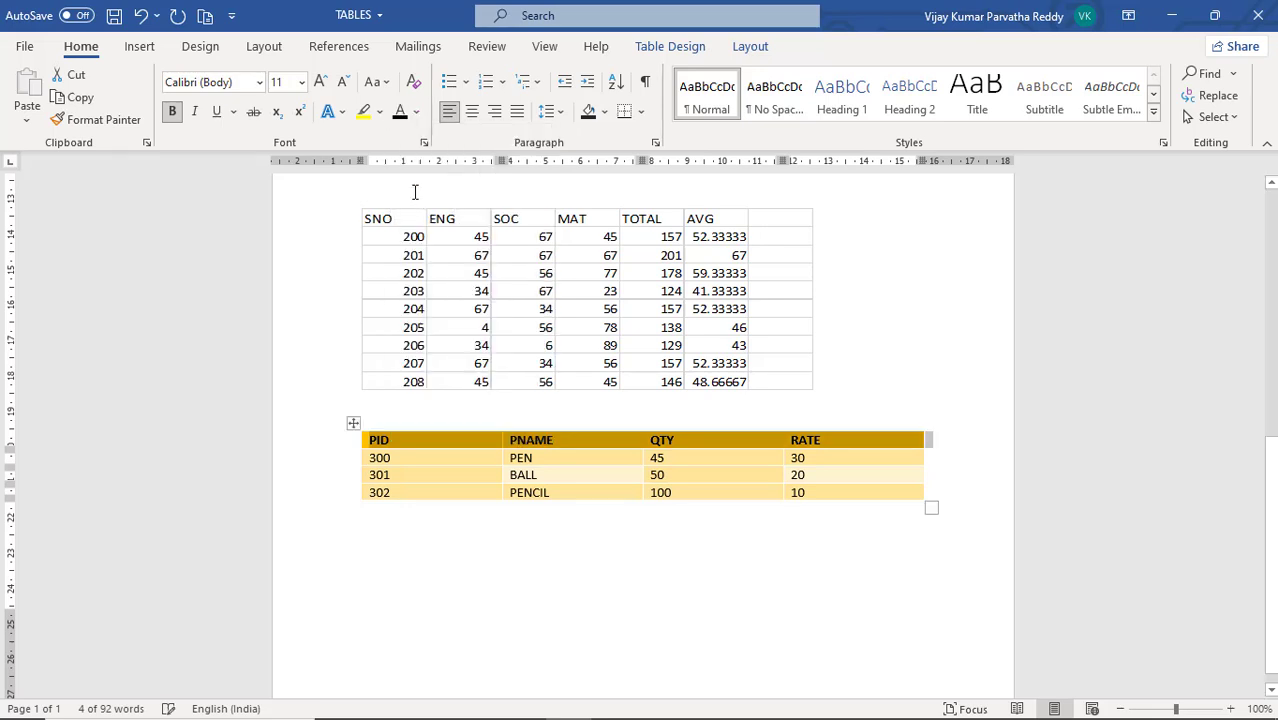
pyautogui.click(340, 113)
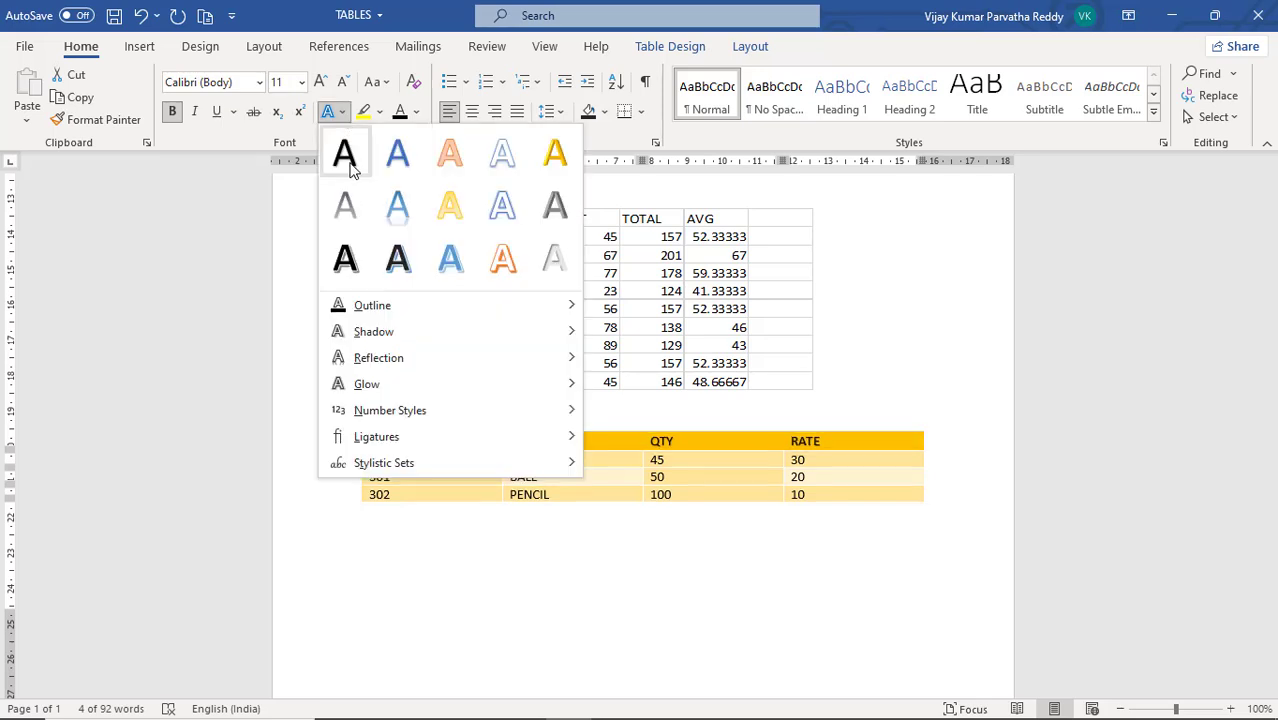
pyautogui.click(398, 258)
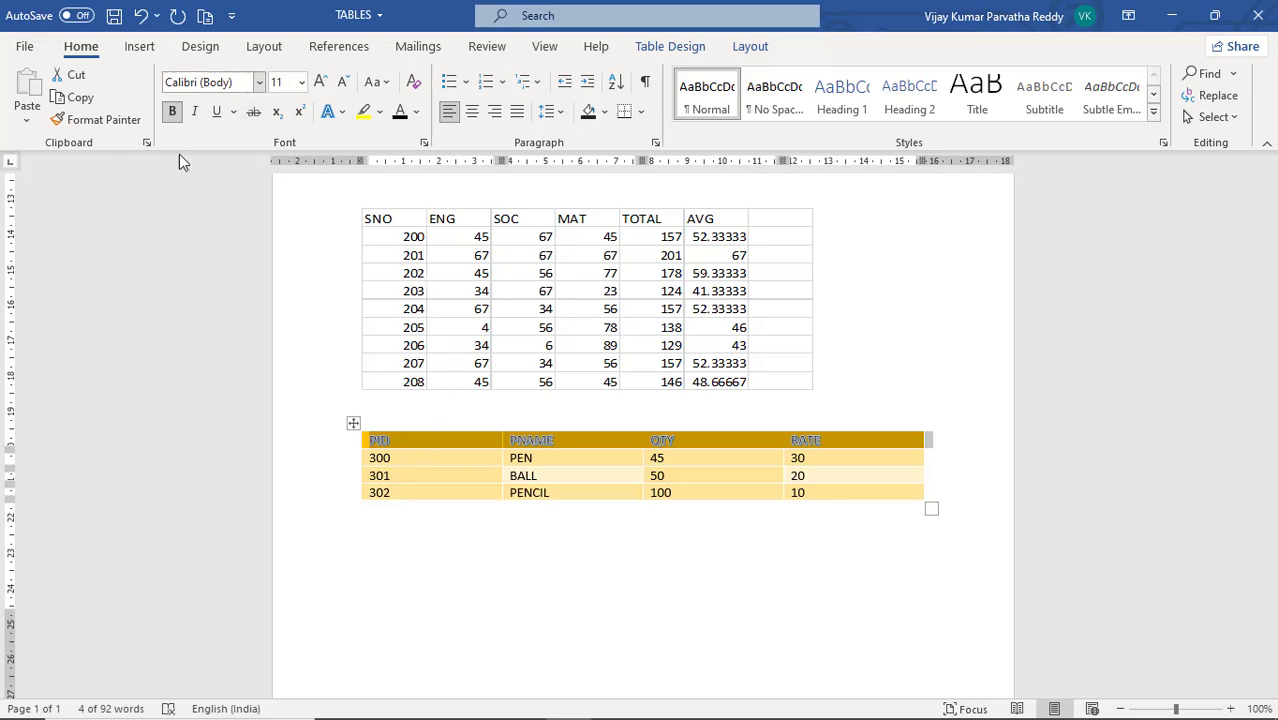
# Paint double solid 1/2 pt borders beneath the ename, job and sal cells of the 100 row in the EMPLOYS DATA table
pyautogui.click(498, 270)
pyautogui.scroll(7, 528, 300)
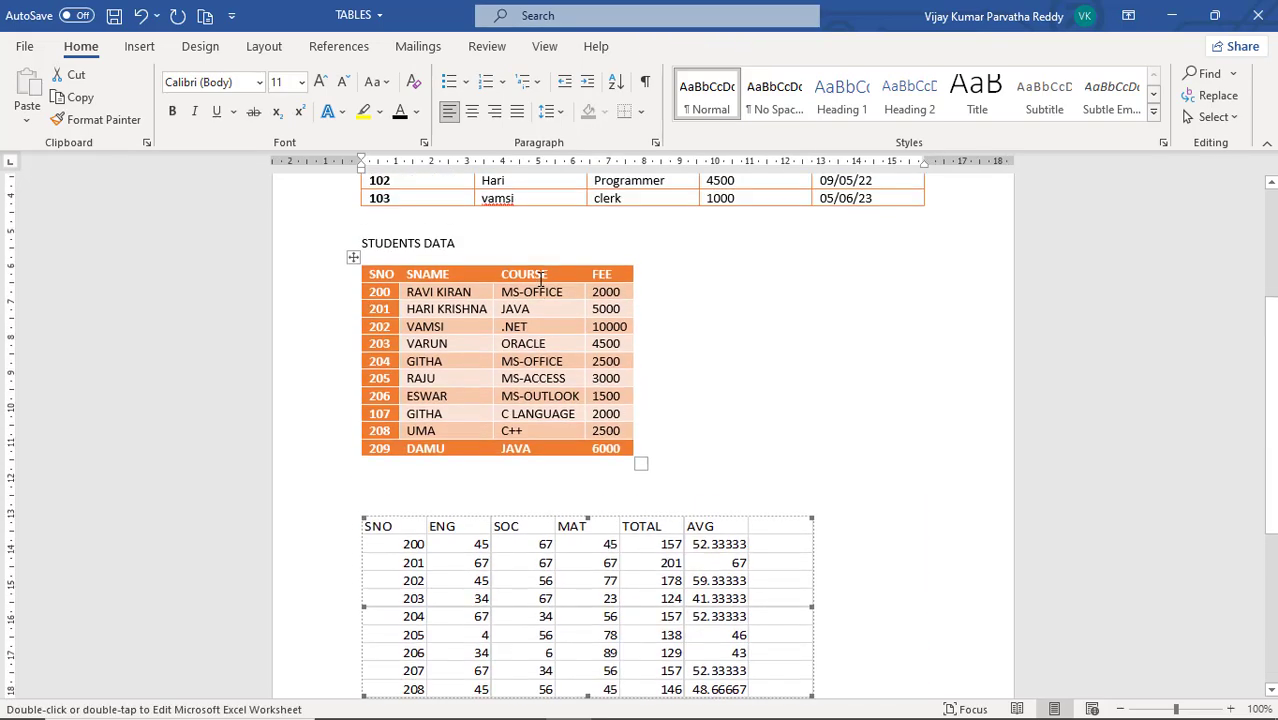
pyautogui.scroll(3, 530, 319)
pyautogui.click(541, 336)
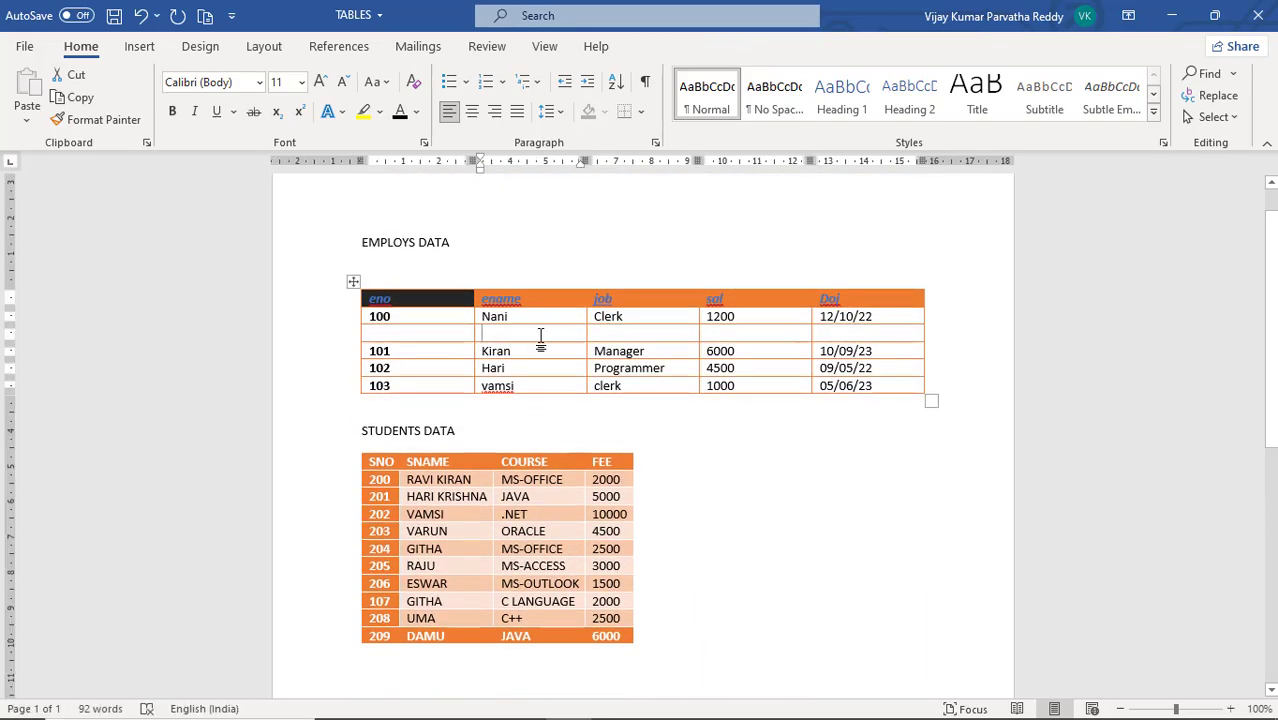
pyautogui.click(650, 47)
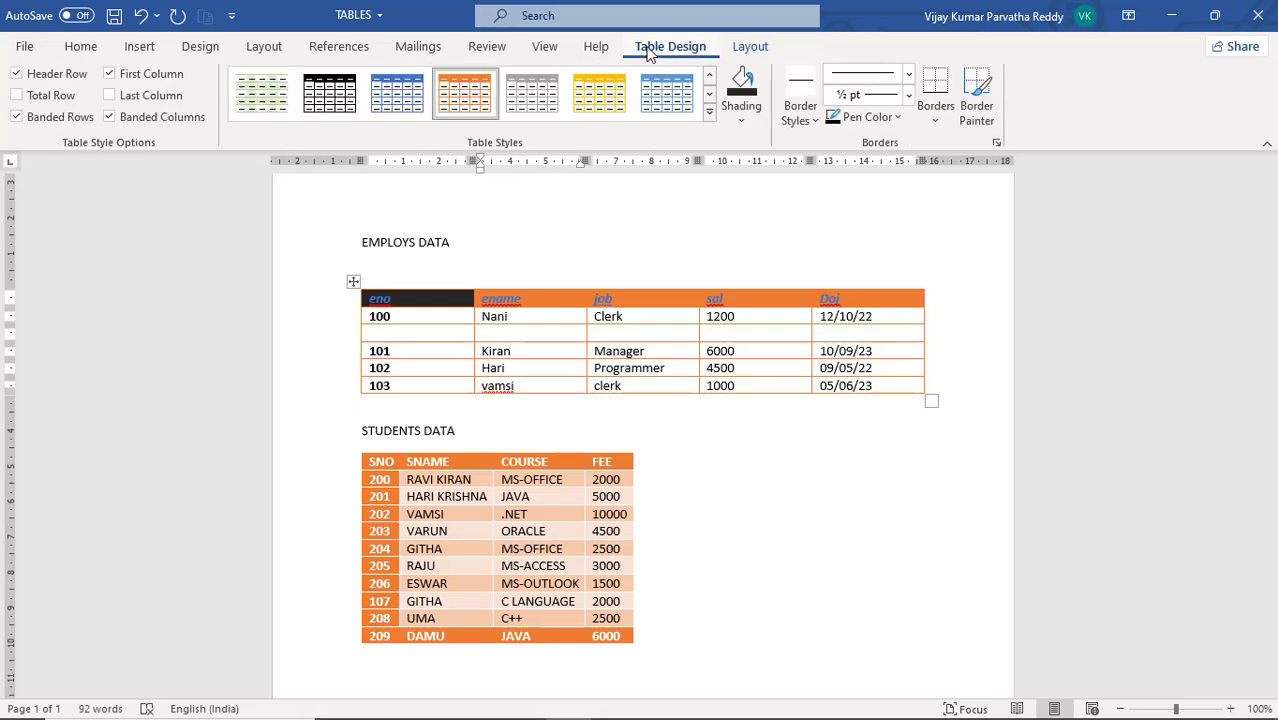
pyautogui.click(815, 120)
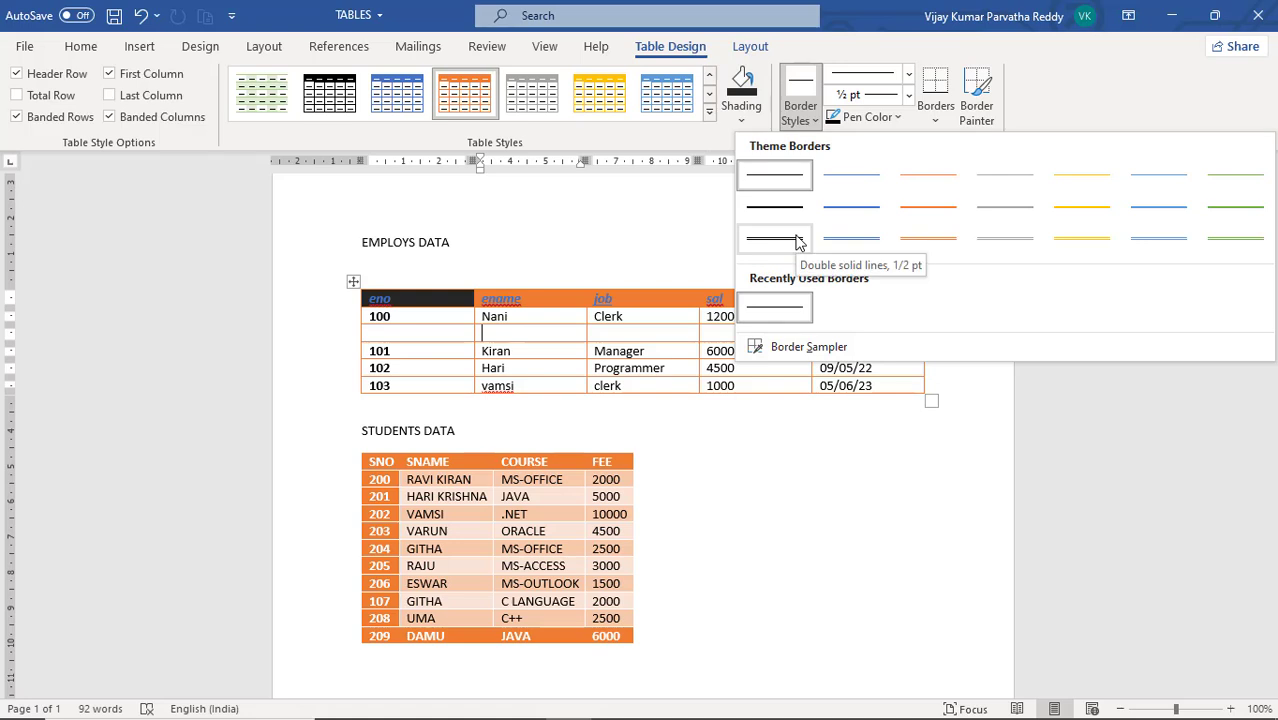
pyautogui.click(797, 242)
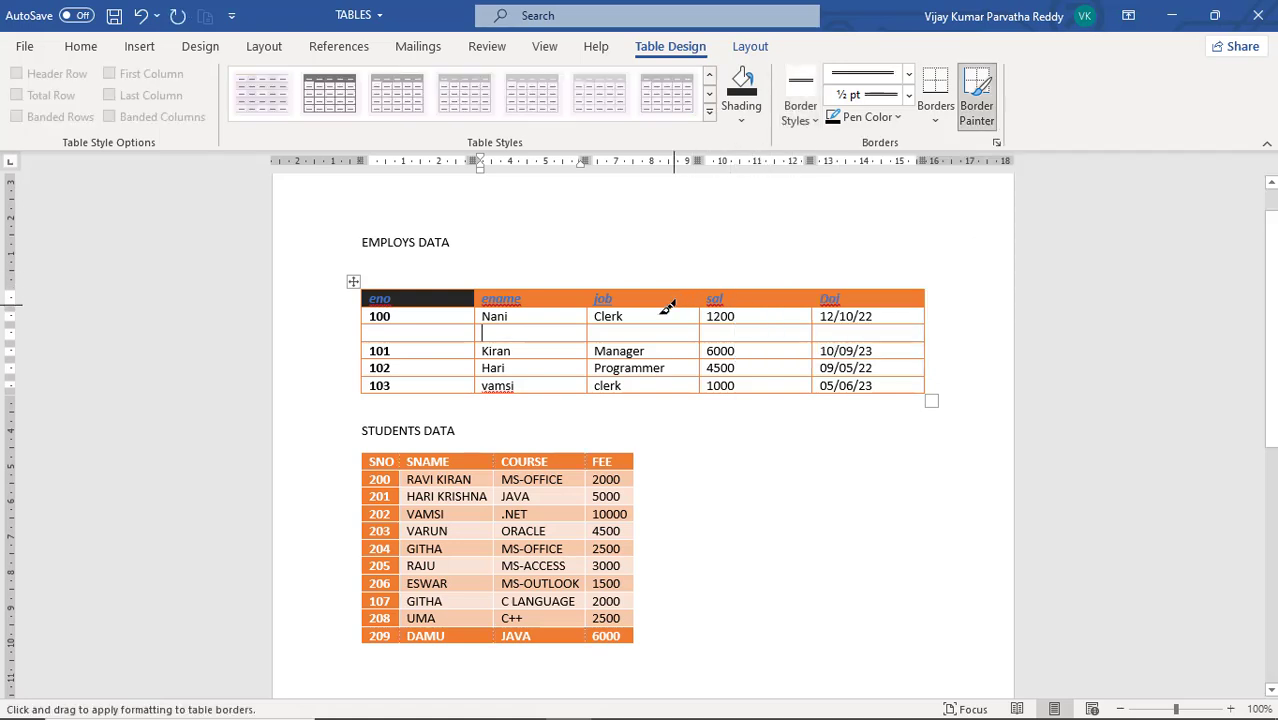
pyautogui.click(584, 318)
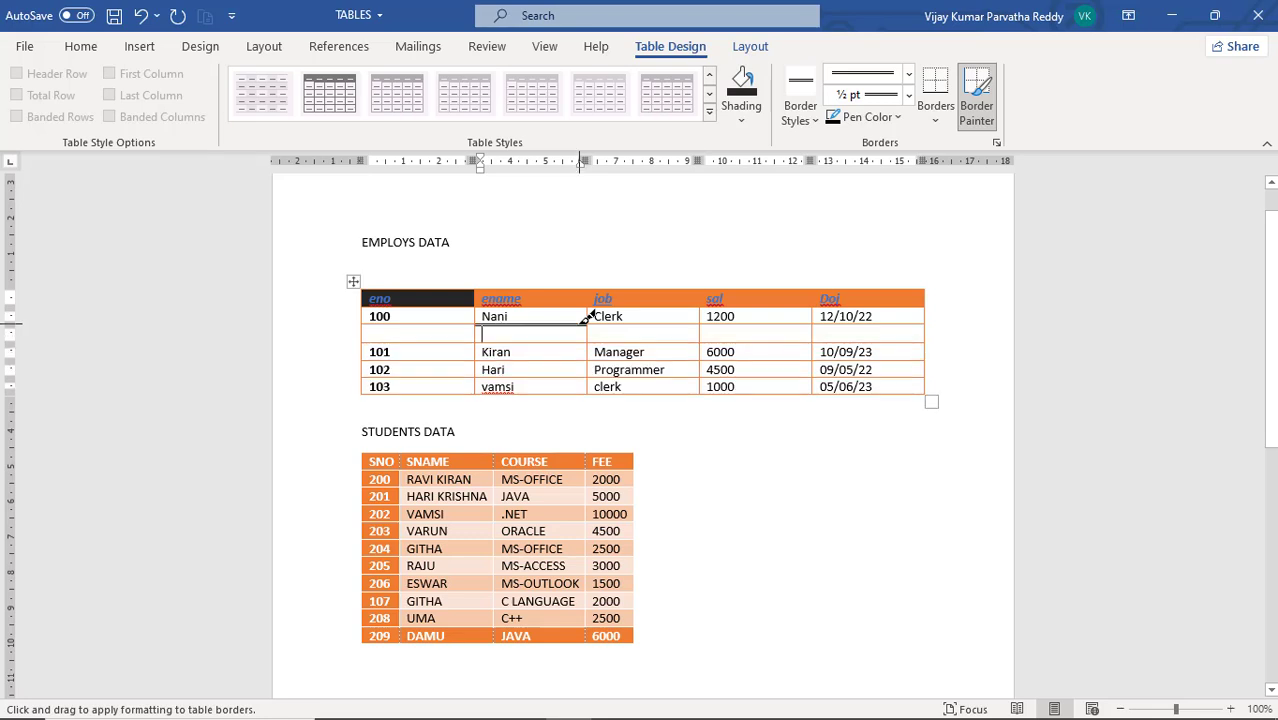
pyautogui.click(630, 316)
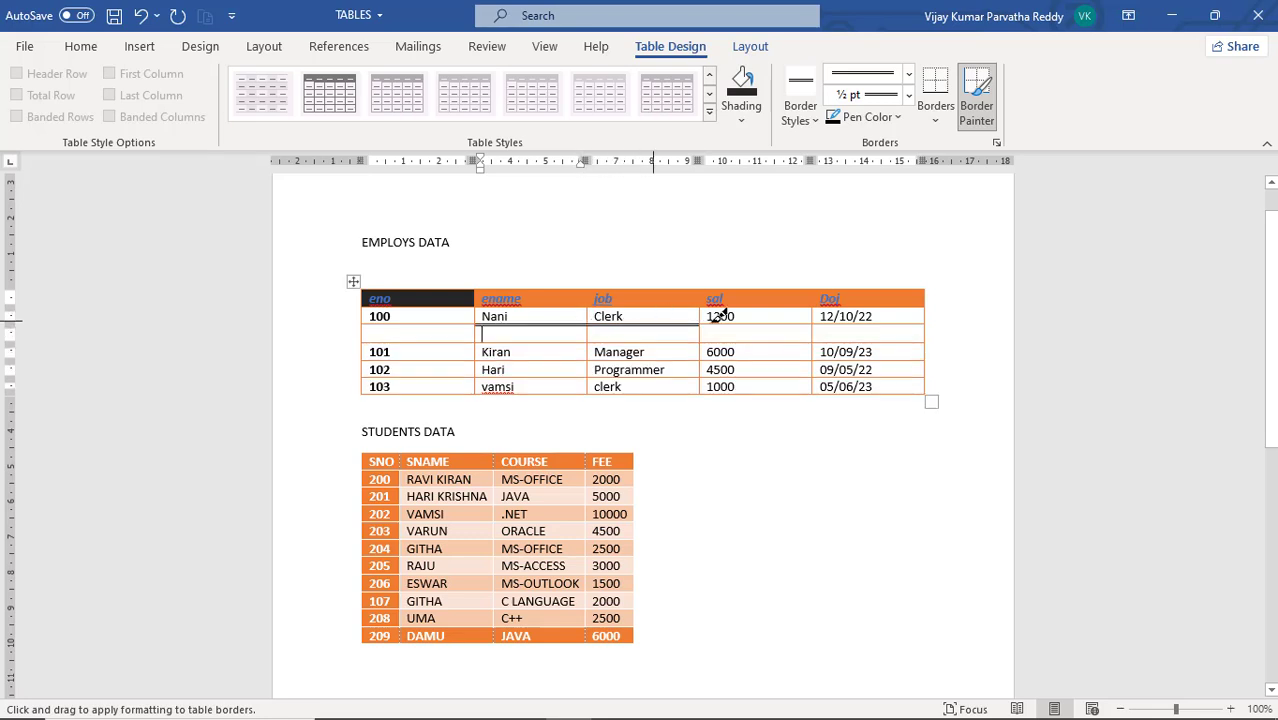
pyautogui.click(740, 320)
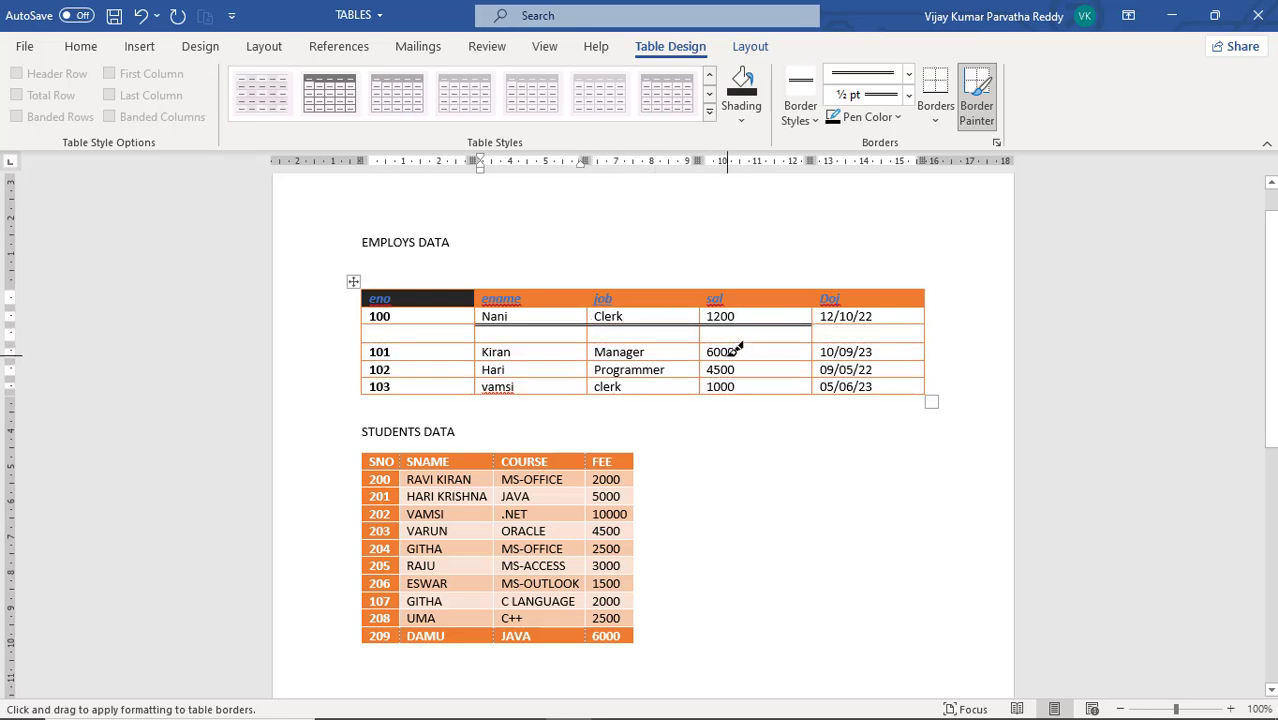
# Paint the same double-line border beneath the sal, job and ename cells of the 101 row
pyautogui.click(752, 356)
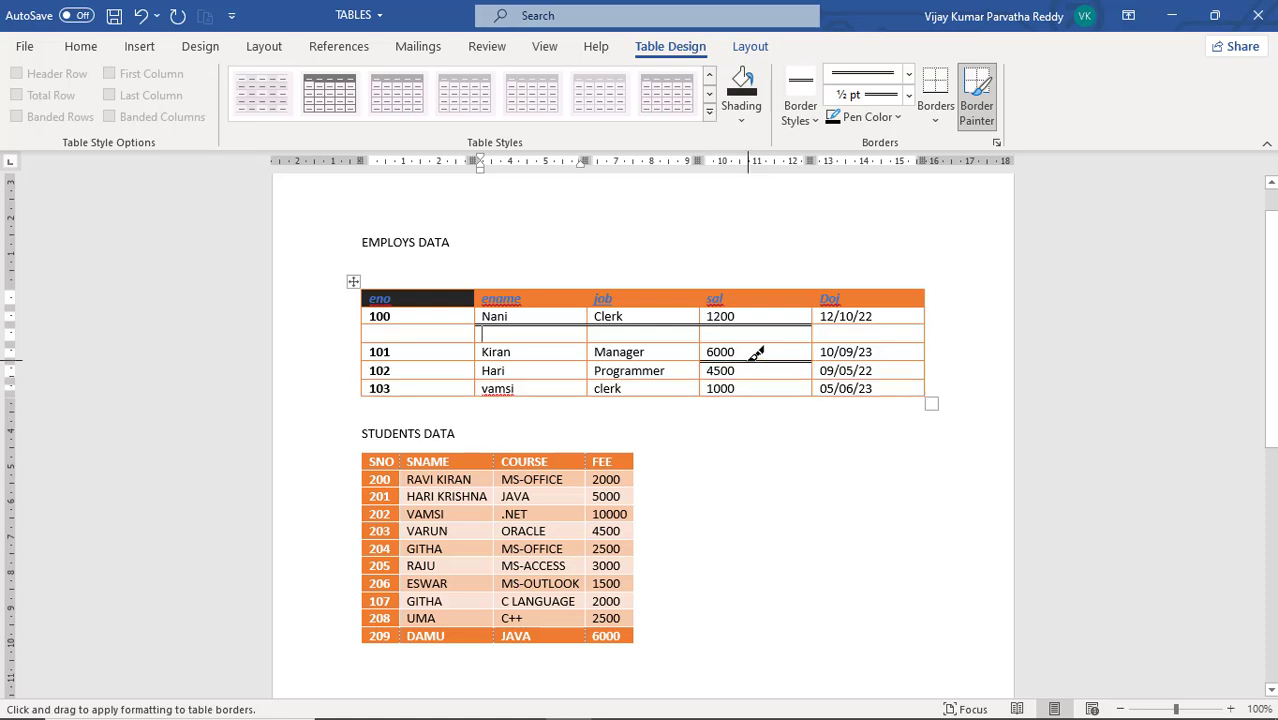
pyautogui.click(685, 354)
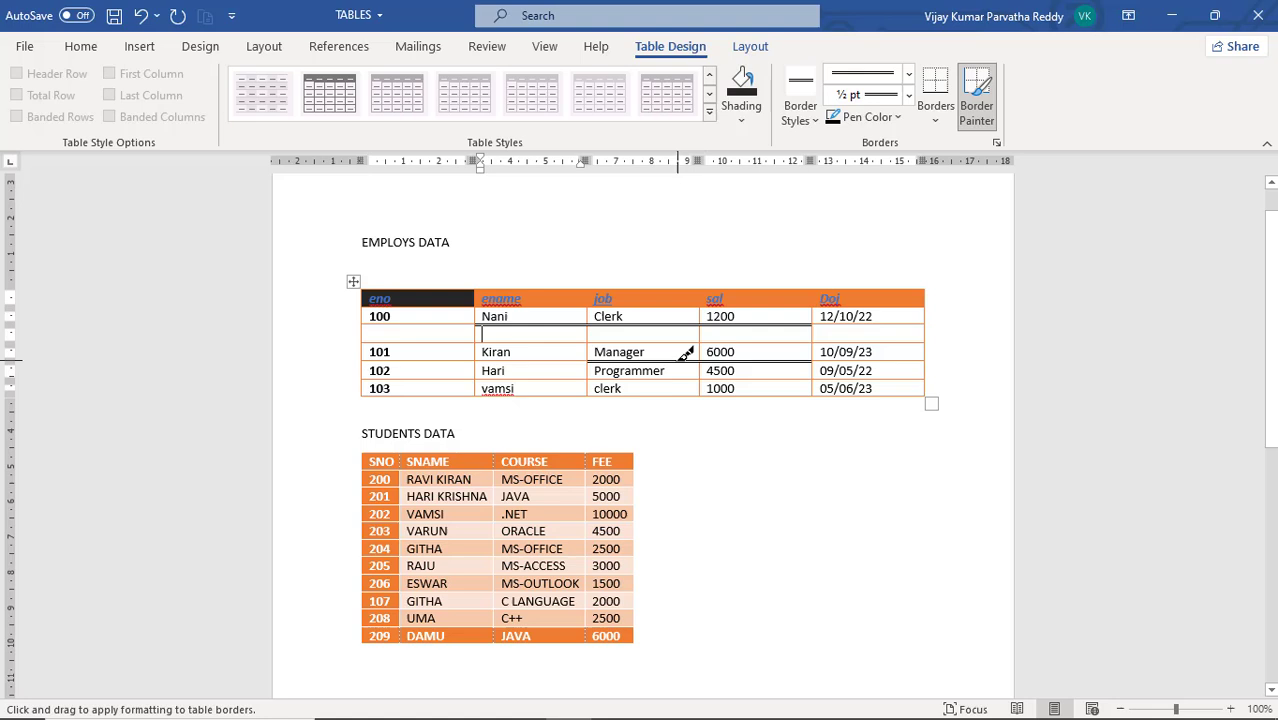
pyautogui.click(576, 358)
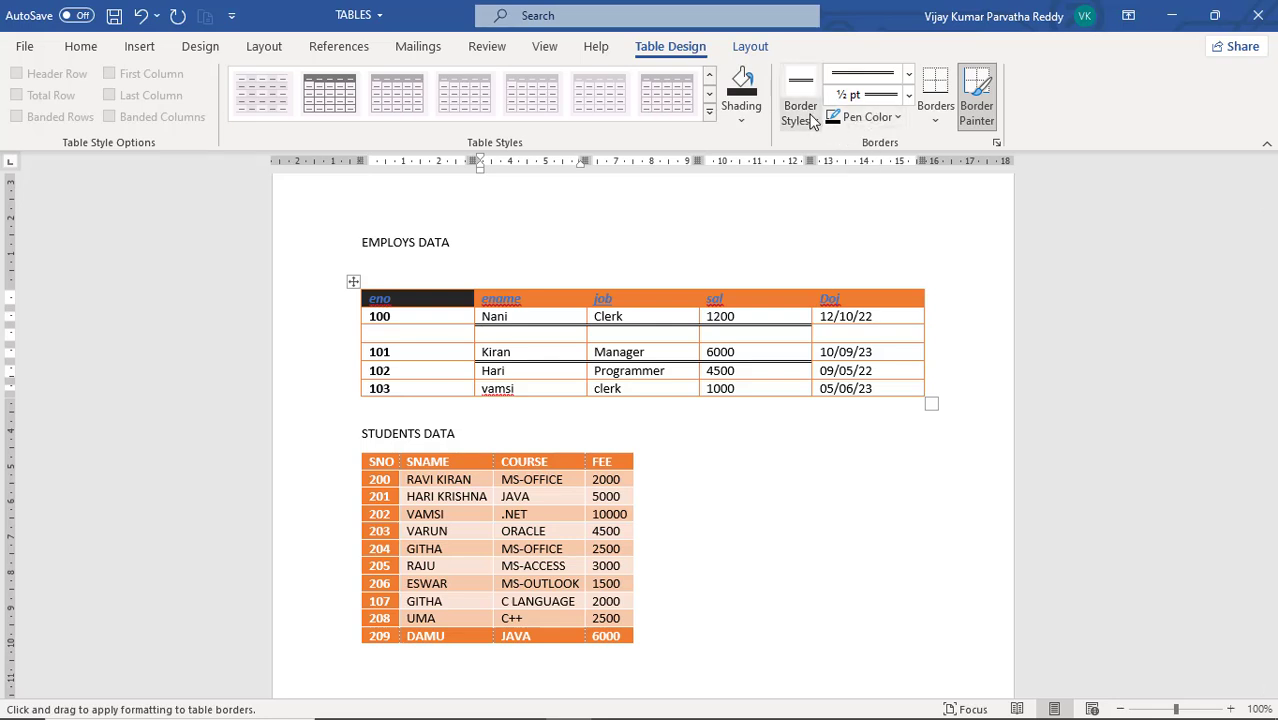
# Paint orange double solid 1/2 pt borders beneath the eno, ename, job and sal cells of the 103 row in the EMPLOYS DATA table
pyautogui.click(816, 123)
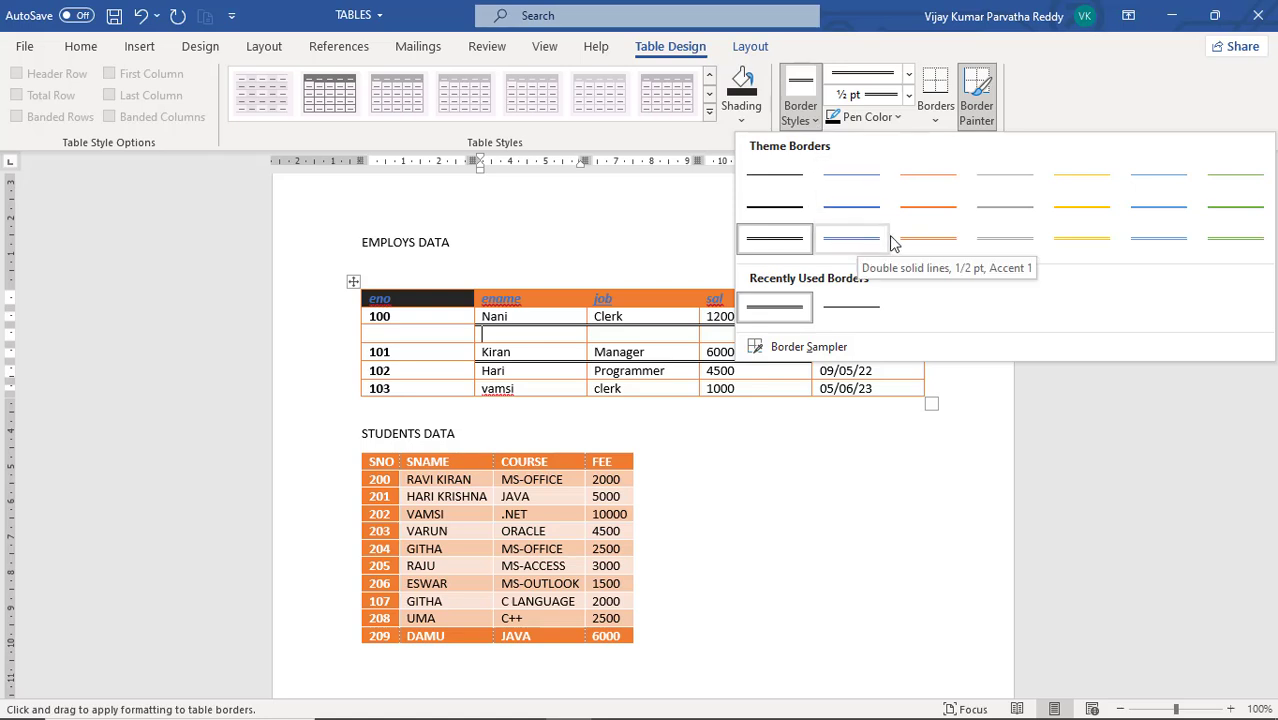
pyautogui.click(934, 245)
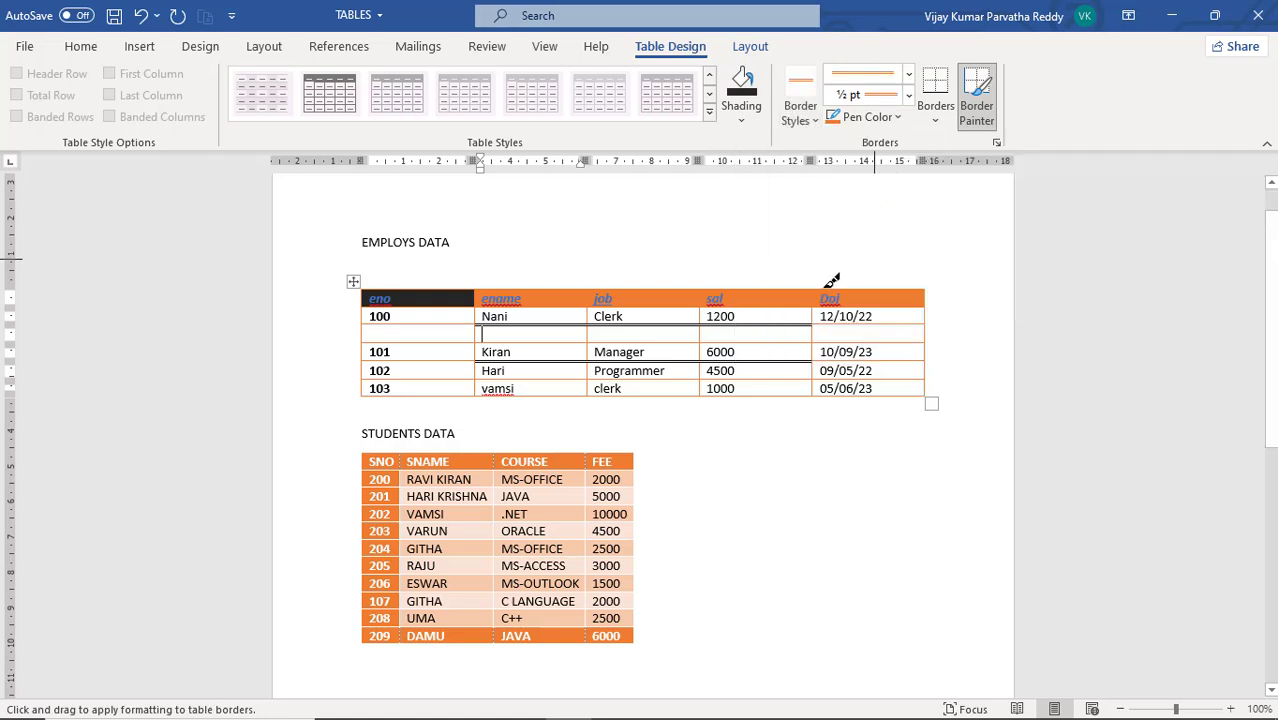
pyautogui.click(576, 395)
pyautogui.click(464, 394)
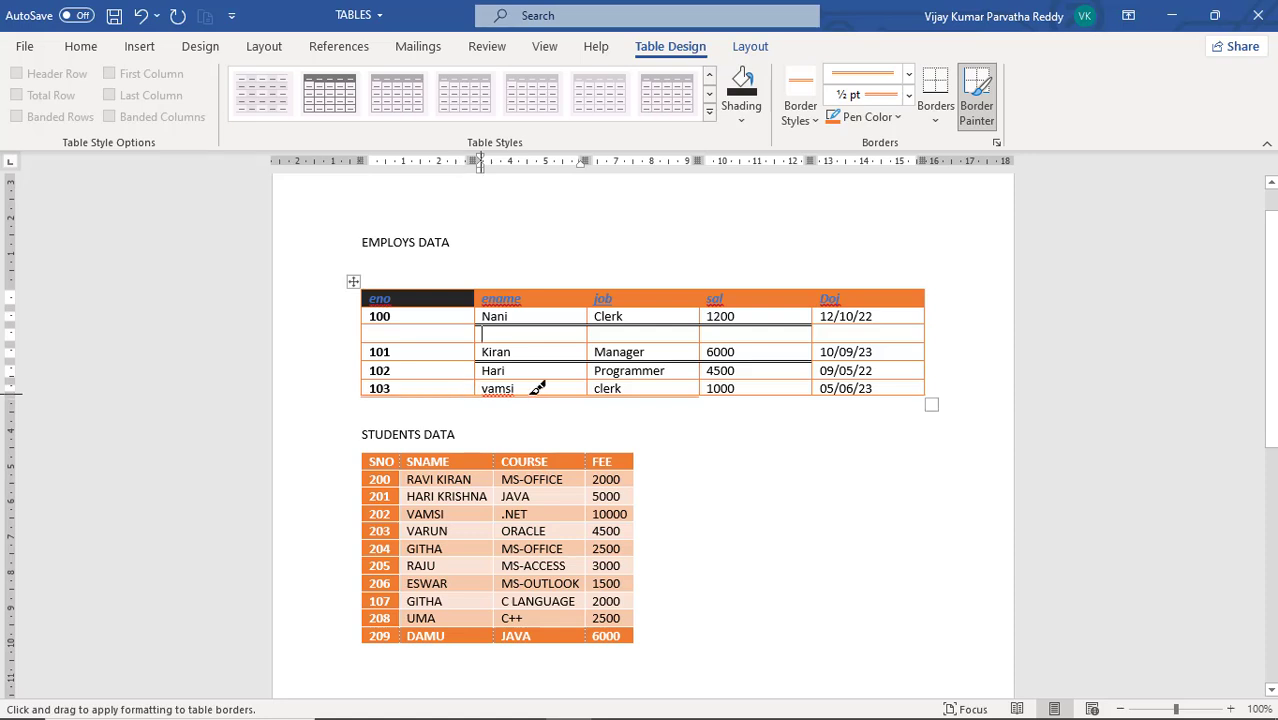
pyautogui.click(756, 394)
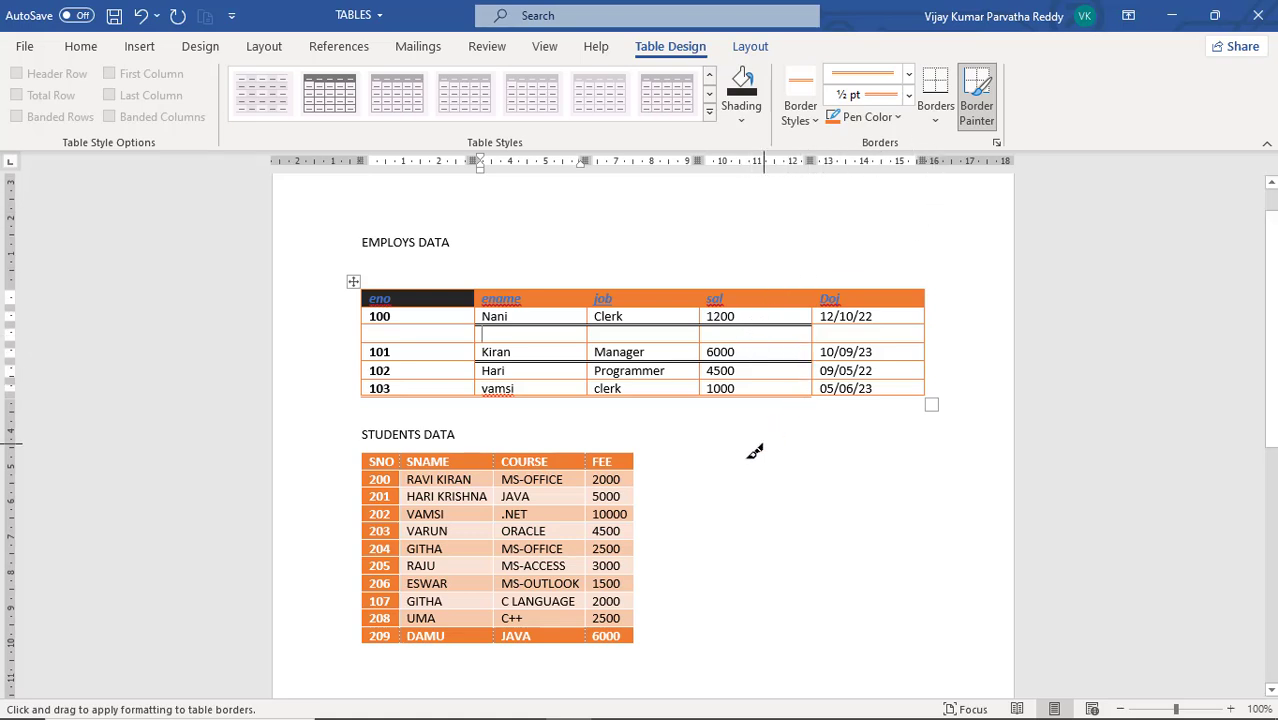
pyautogui.click(732, 473)
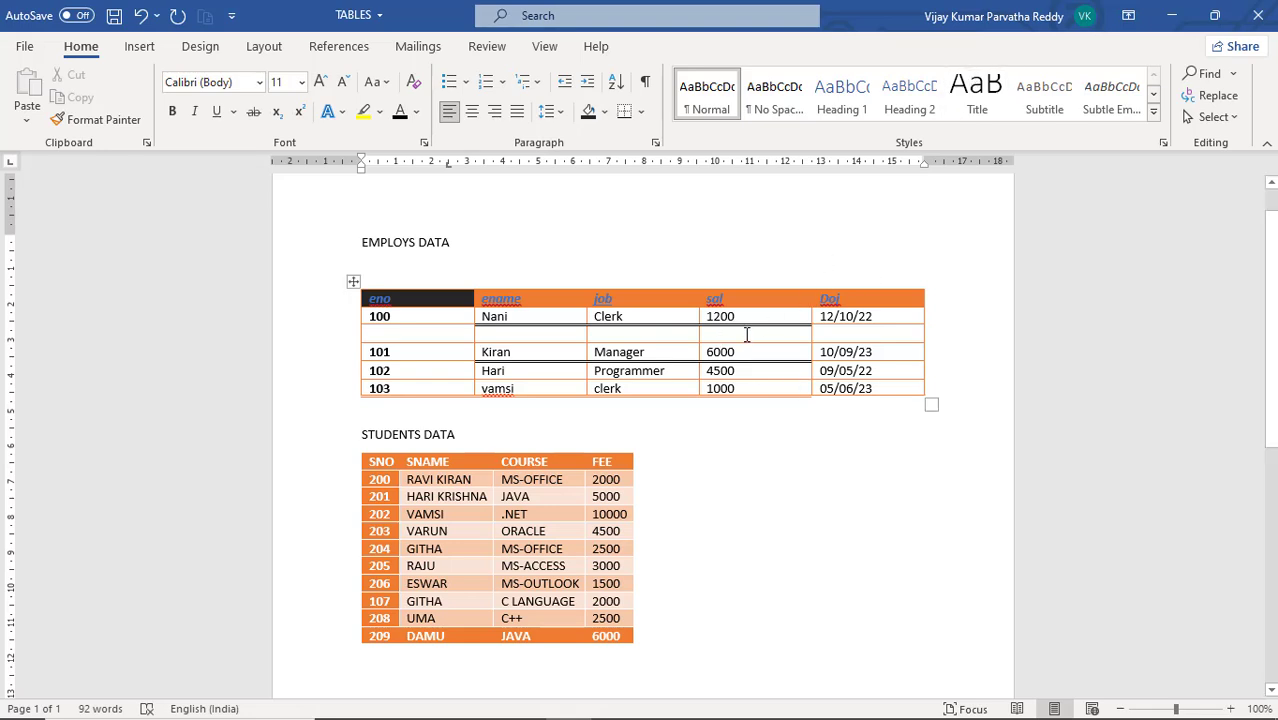
# Set the border weight to 2 1/4 pt and paint the orange double line beneath the Doj cell of the 101 row
pyautogui.click(746, 334)
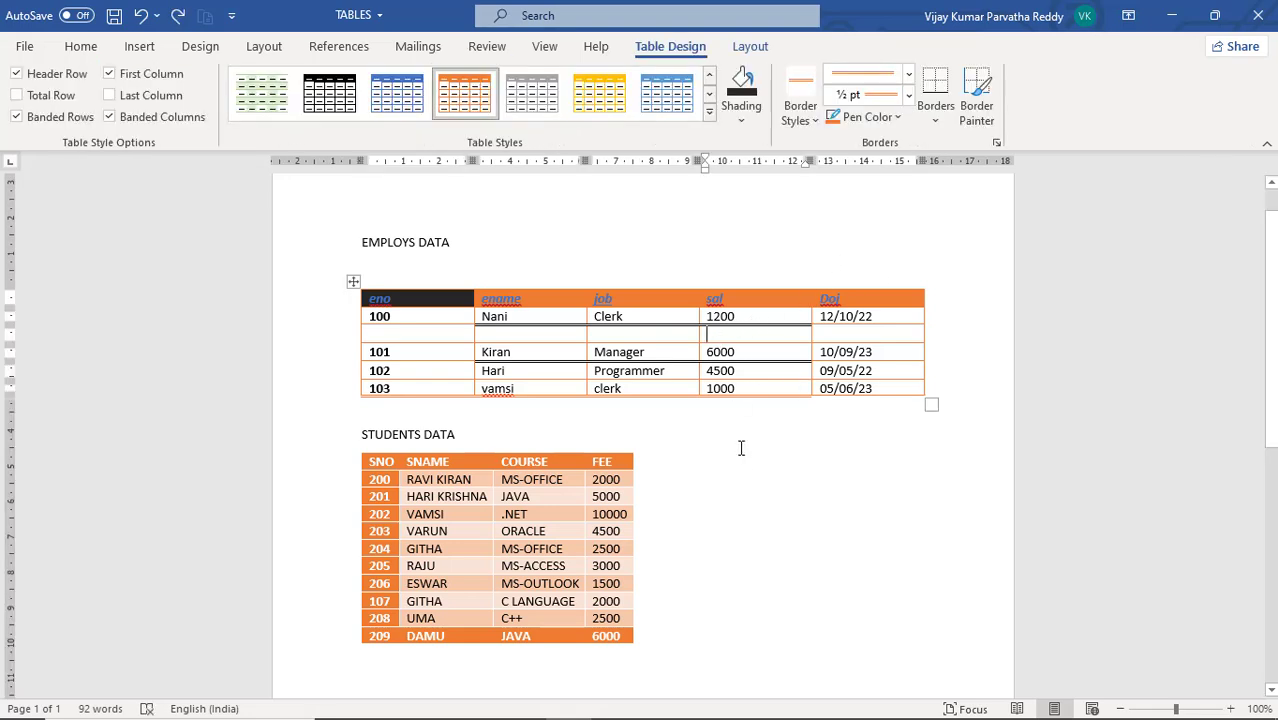
pyautogui.click(909, 99)
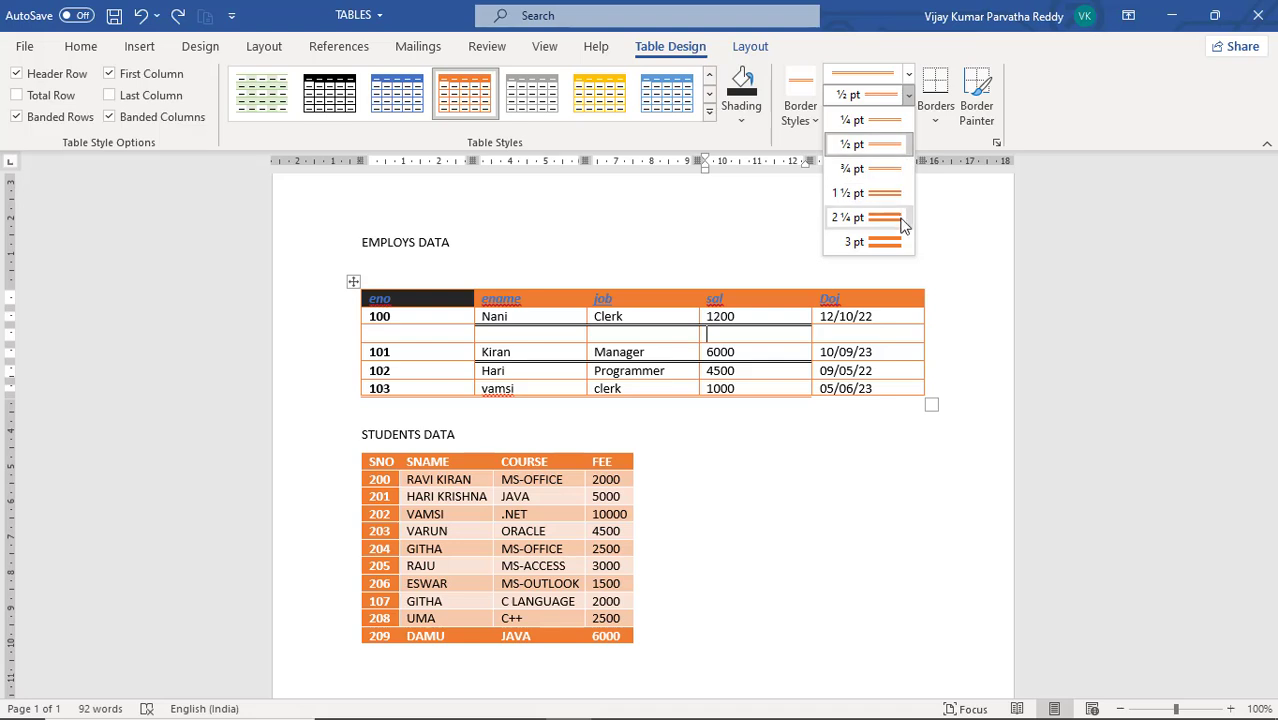
pyautogui.click(902, 224)
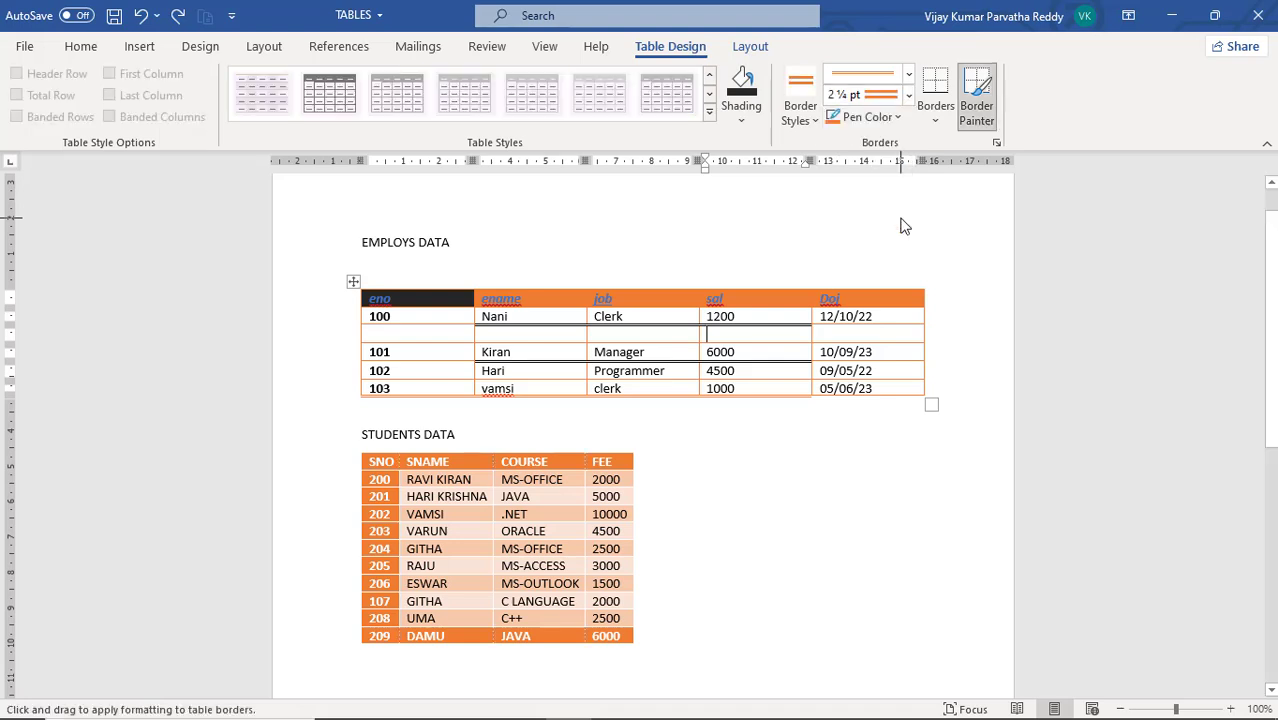
pyautogui.click(884, 362)
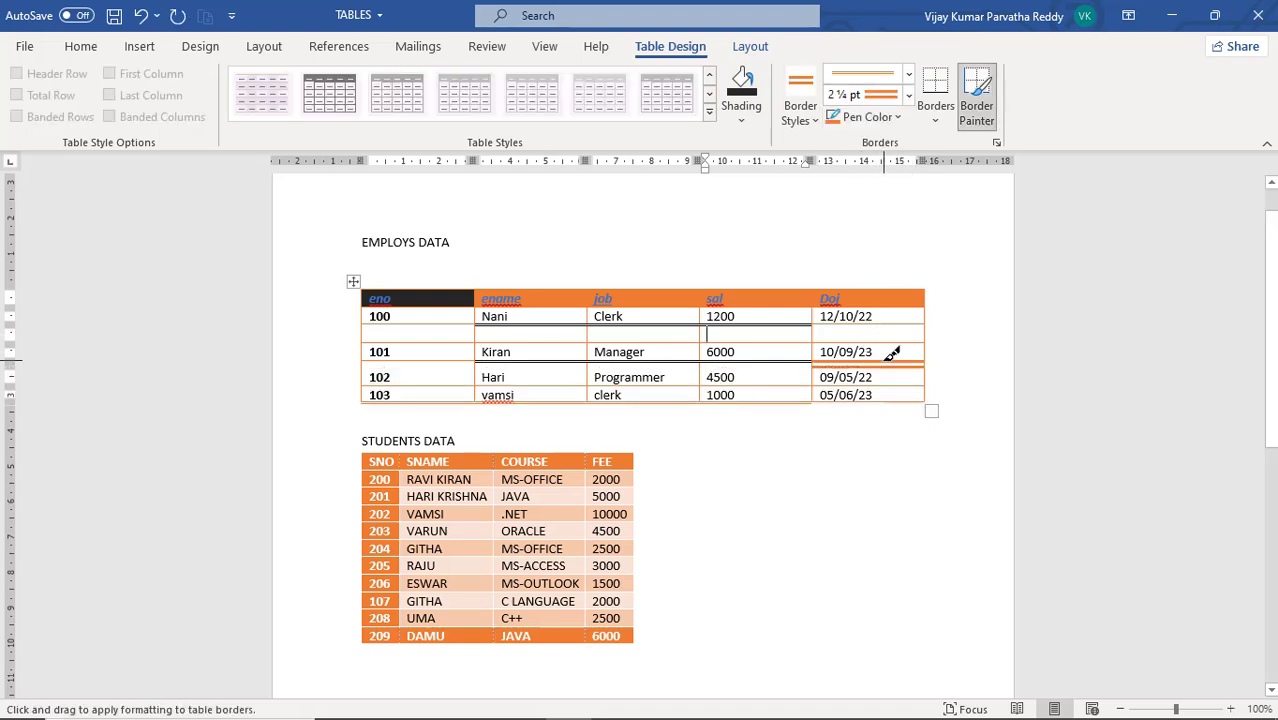
# Set the border pen to standard blue at 1 1/2 pt and paint double lines beneath the ename, job and sal cells of the 103 row
pyautogui.click(909, 96)
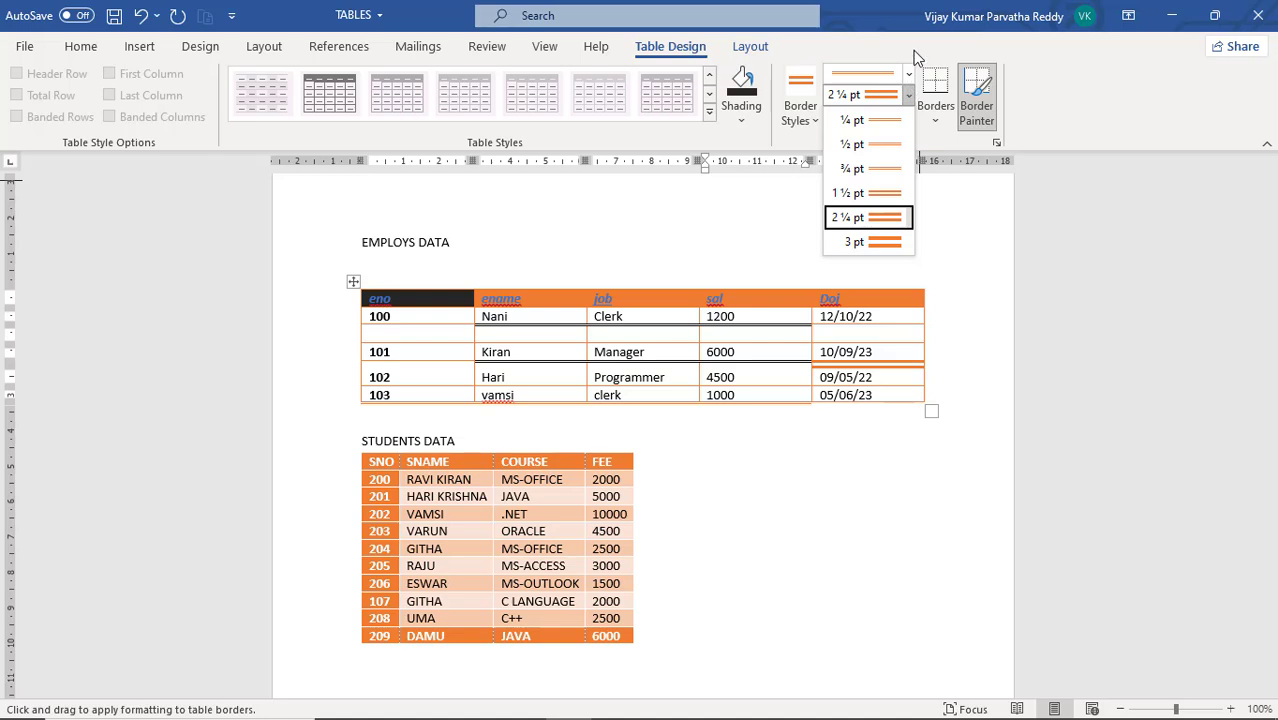
pyautogui.click(913, 52)
pyautogui.click(900, 119)
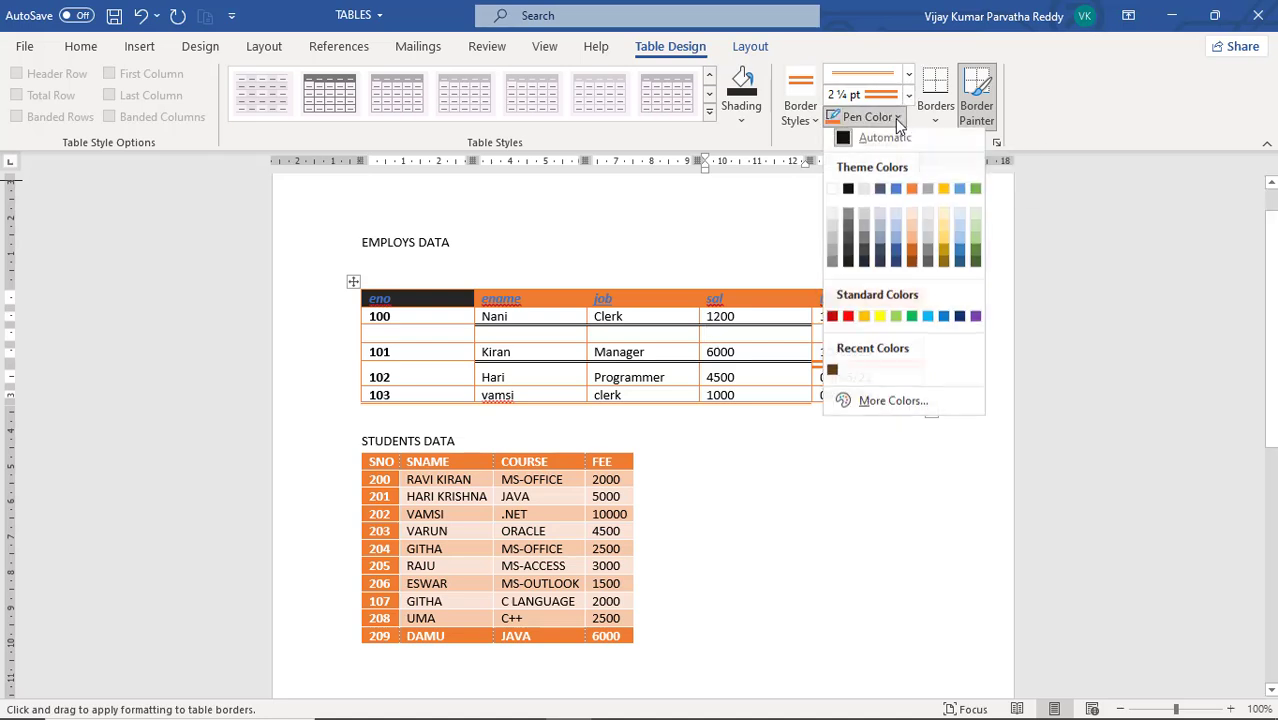
pyautogui.click(944, 321)
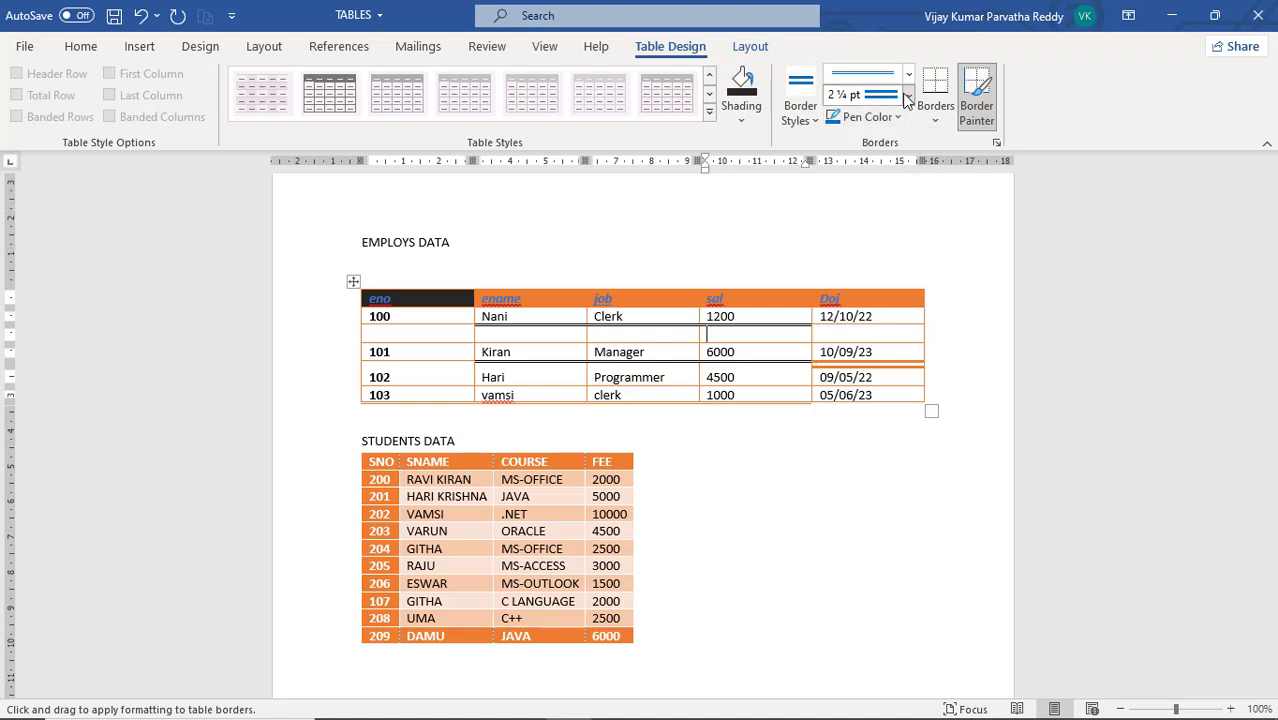
pyautogui.click(907, 95)
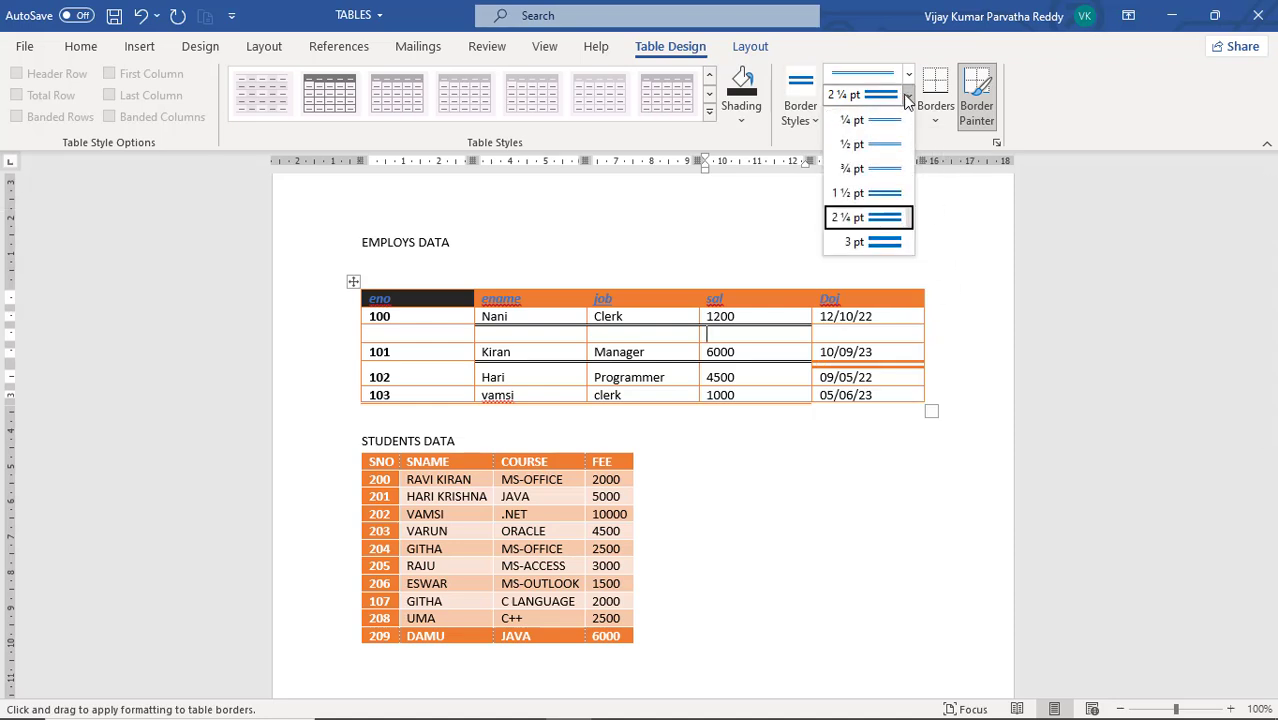
pyautogui.click(893, 194)
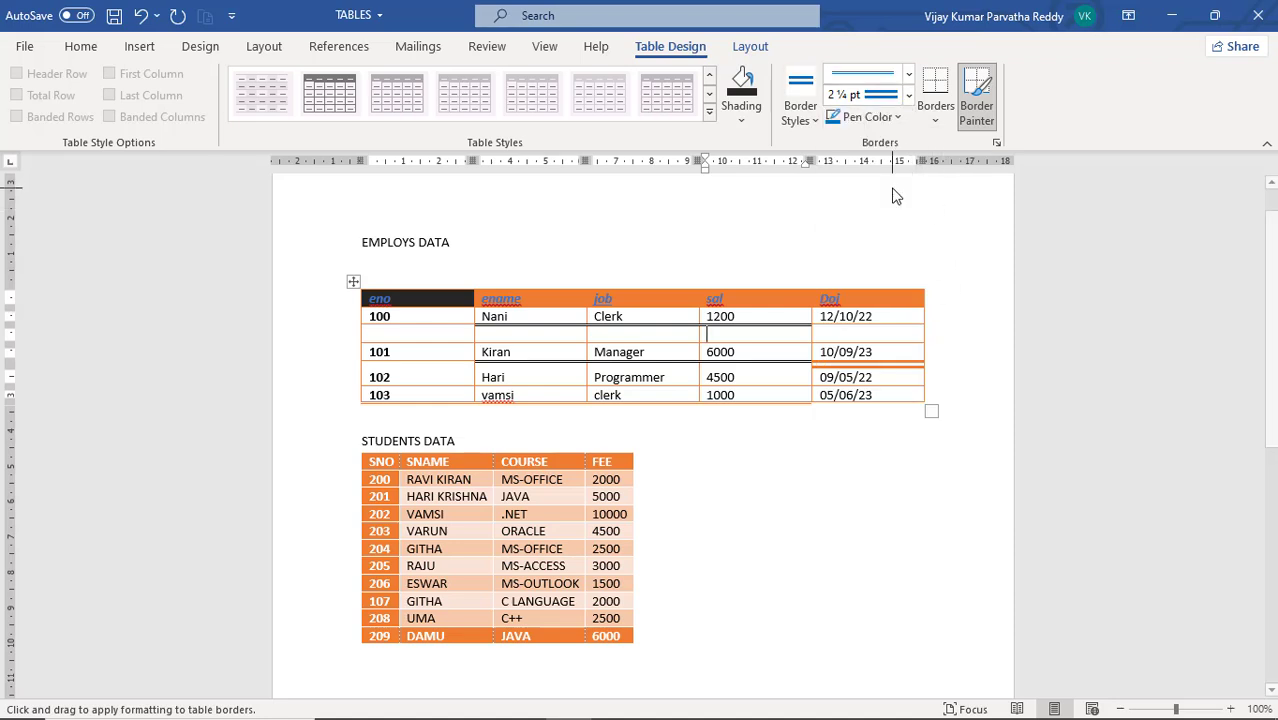
pyautogui.click(568, 402)
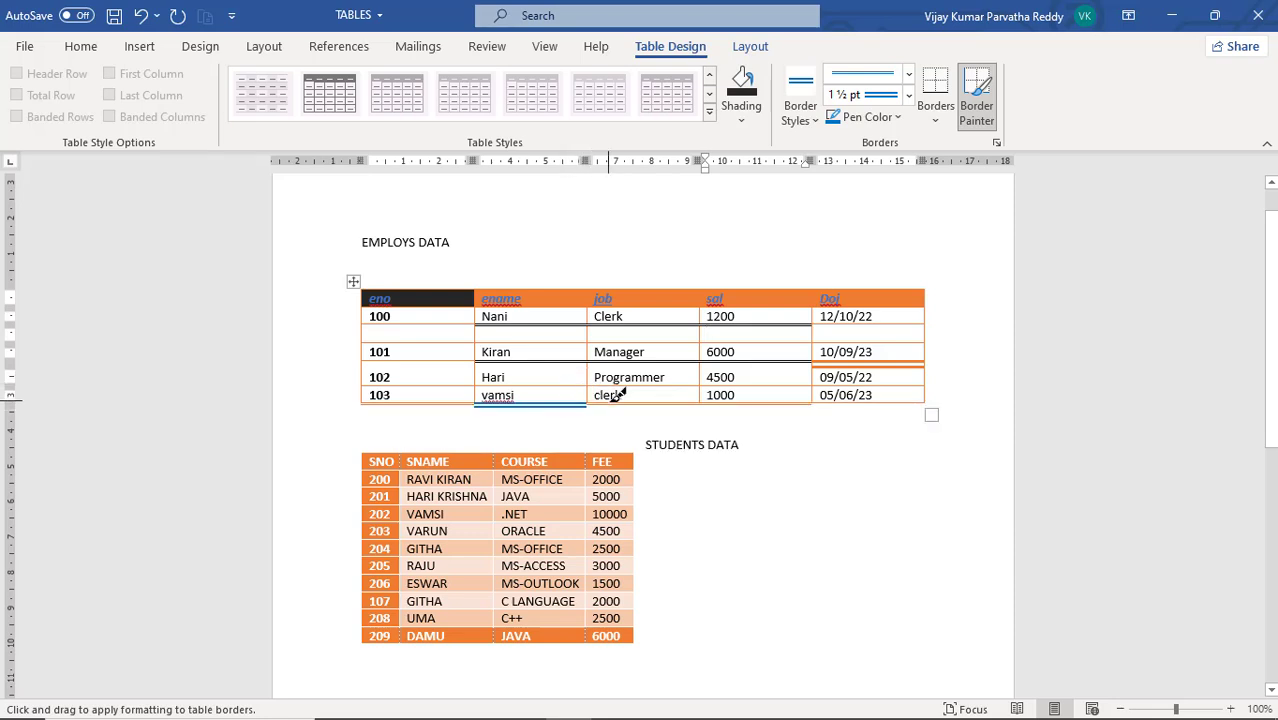
pyautogui.click(614, 402)
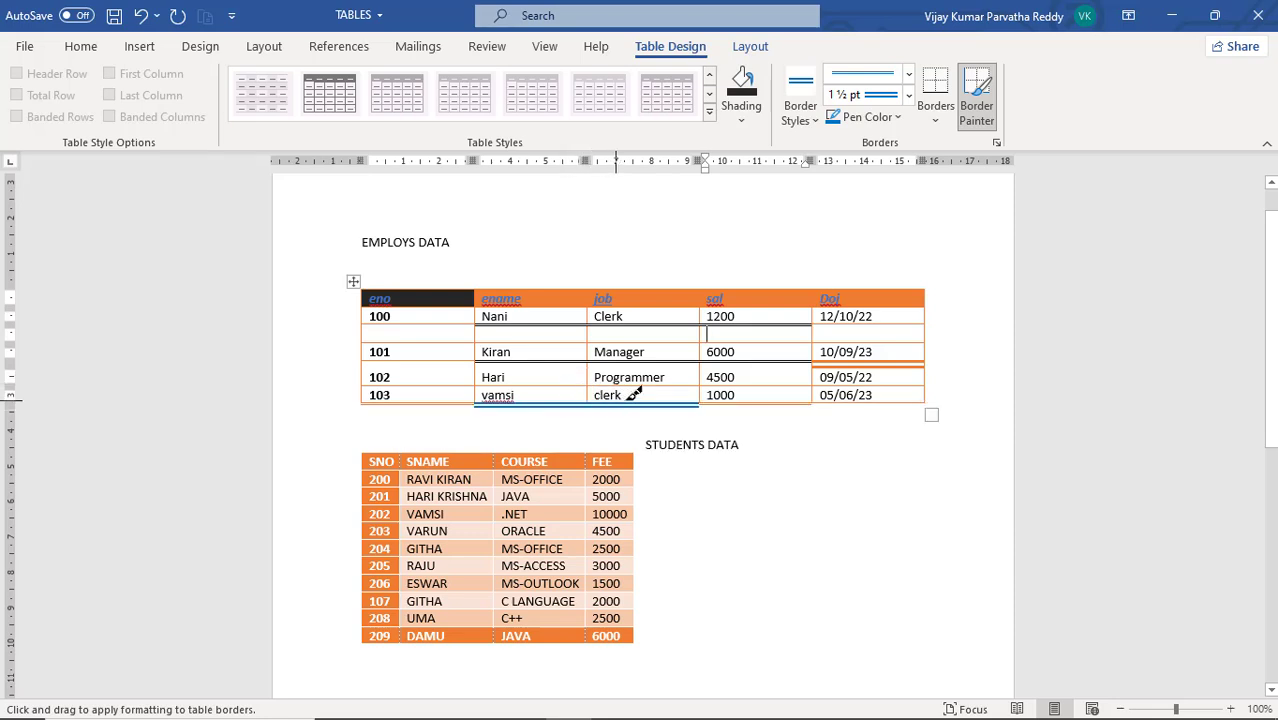
pyautogui.click(742, 402)
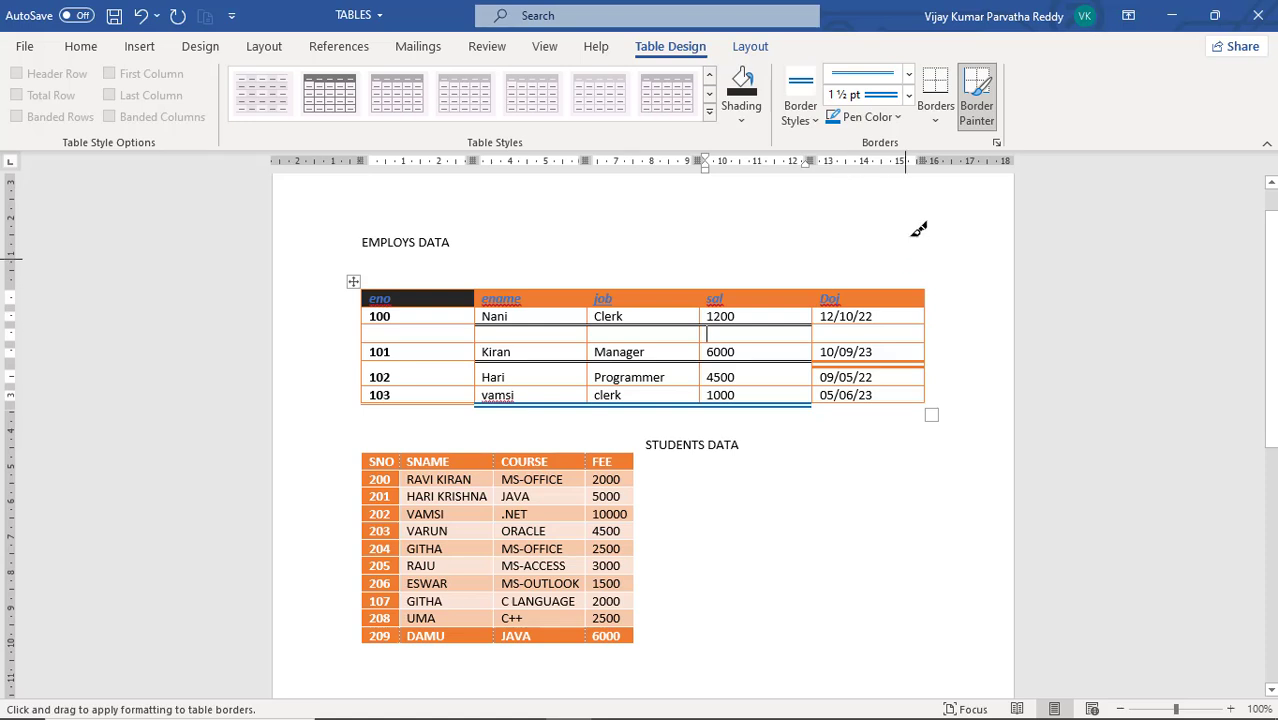
# Remove all borders from the empty sal cell between the 100 and 101 rows of the EMPLOYS DATA table
pyautogui.click(936, 120)
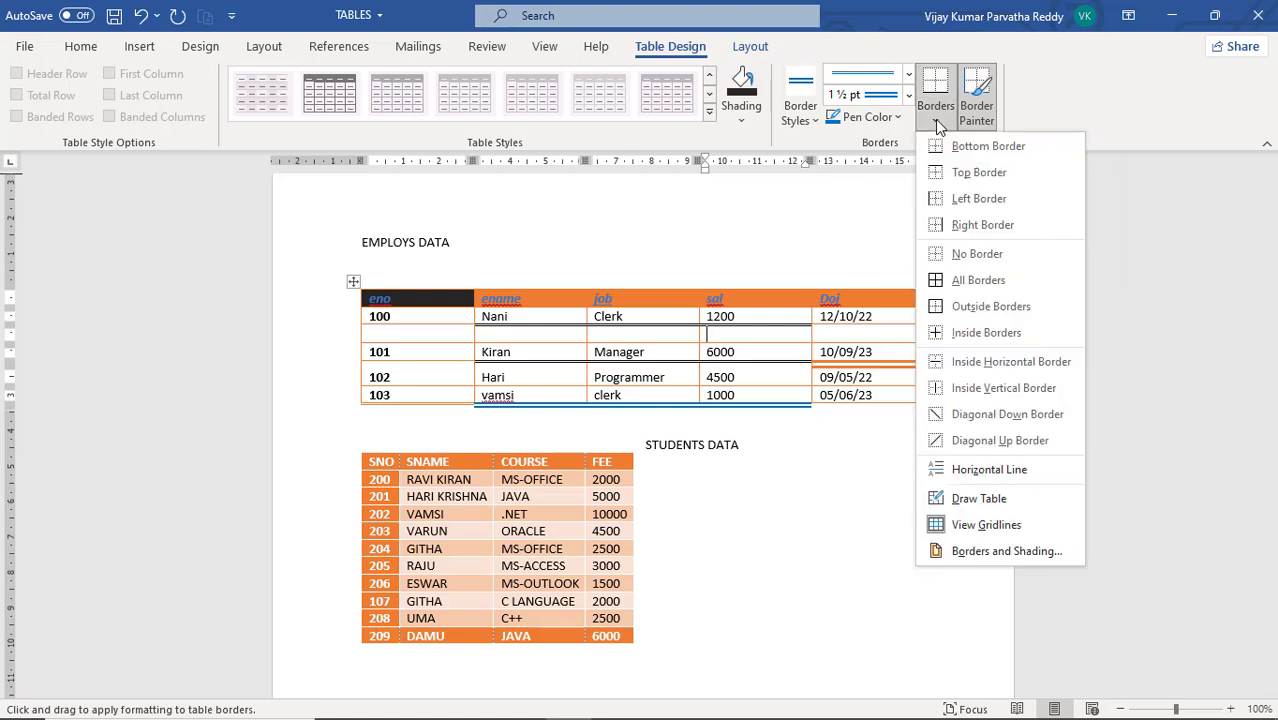
pyautogui.click(951, 256)
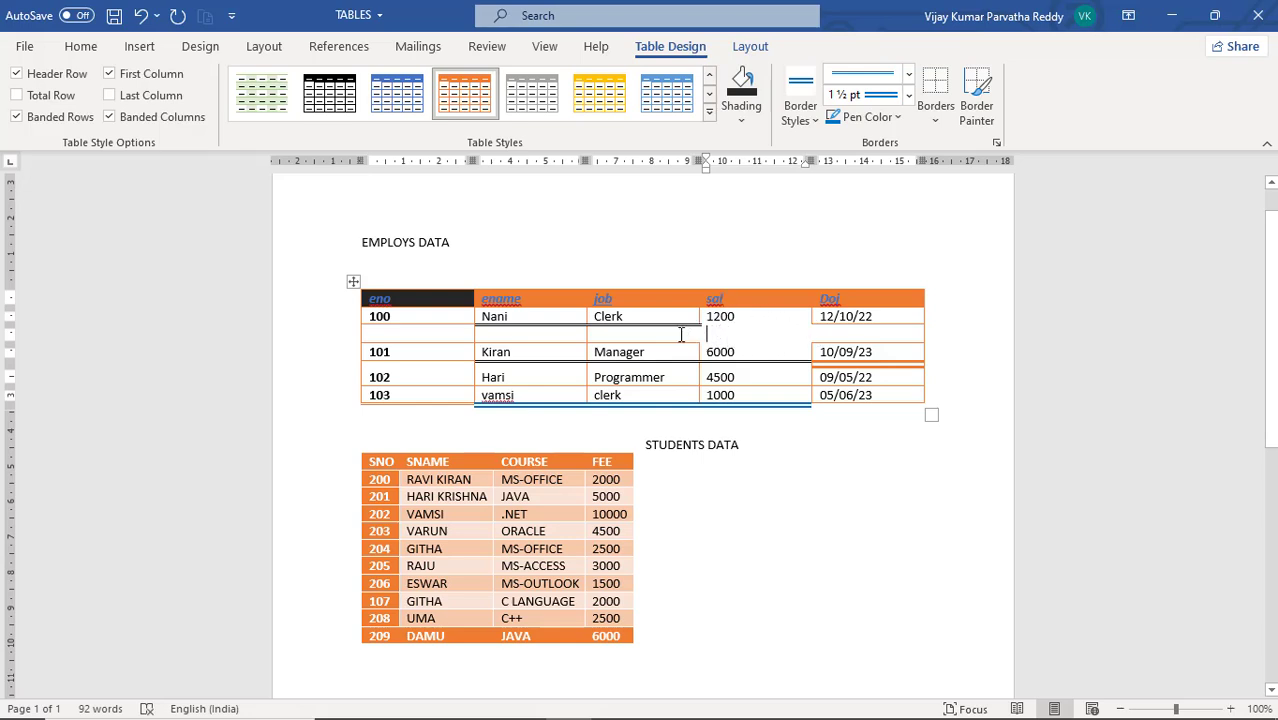
pyautogui.click(717, 334)
# Select the whole EMPLOYS DATA table and remove its borders
pyautogui.click(353, 281)
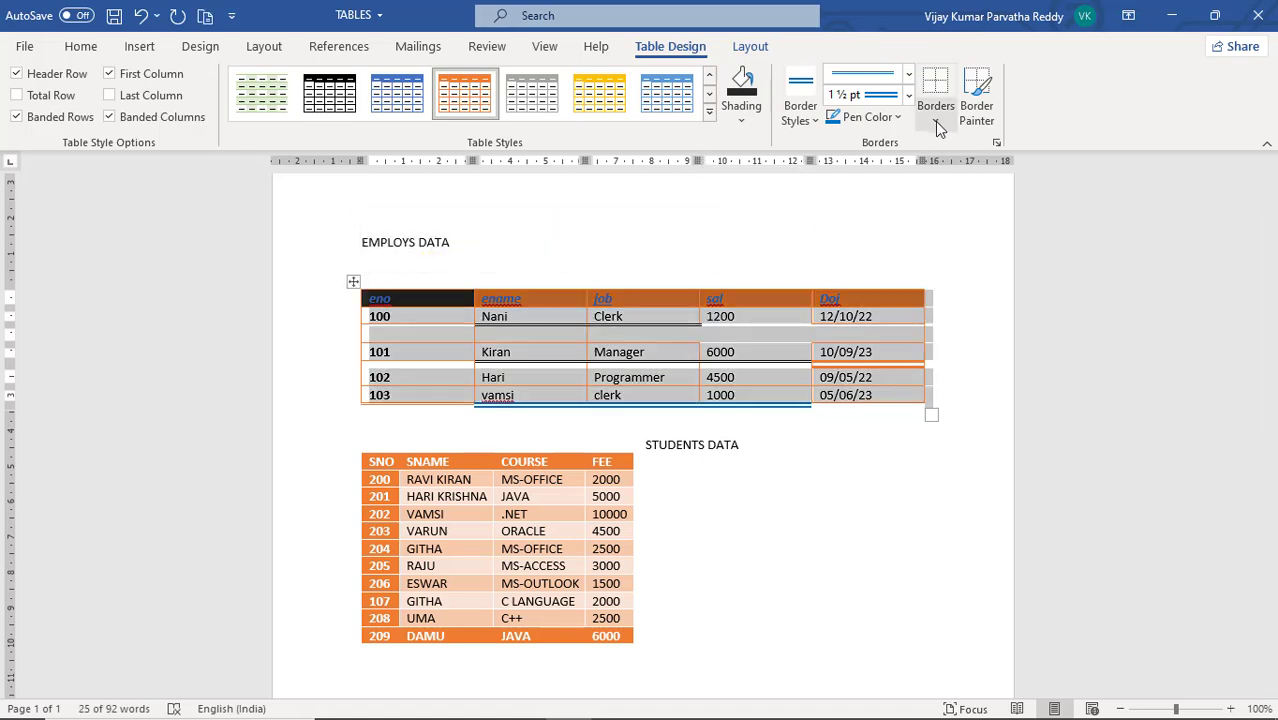
pyautogui.click(351, 281)
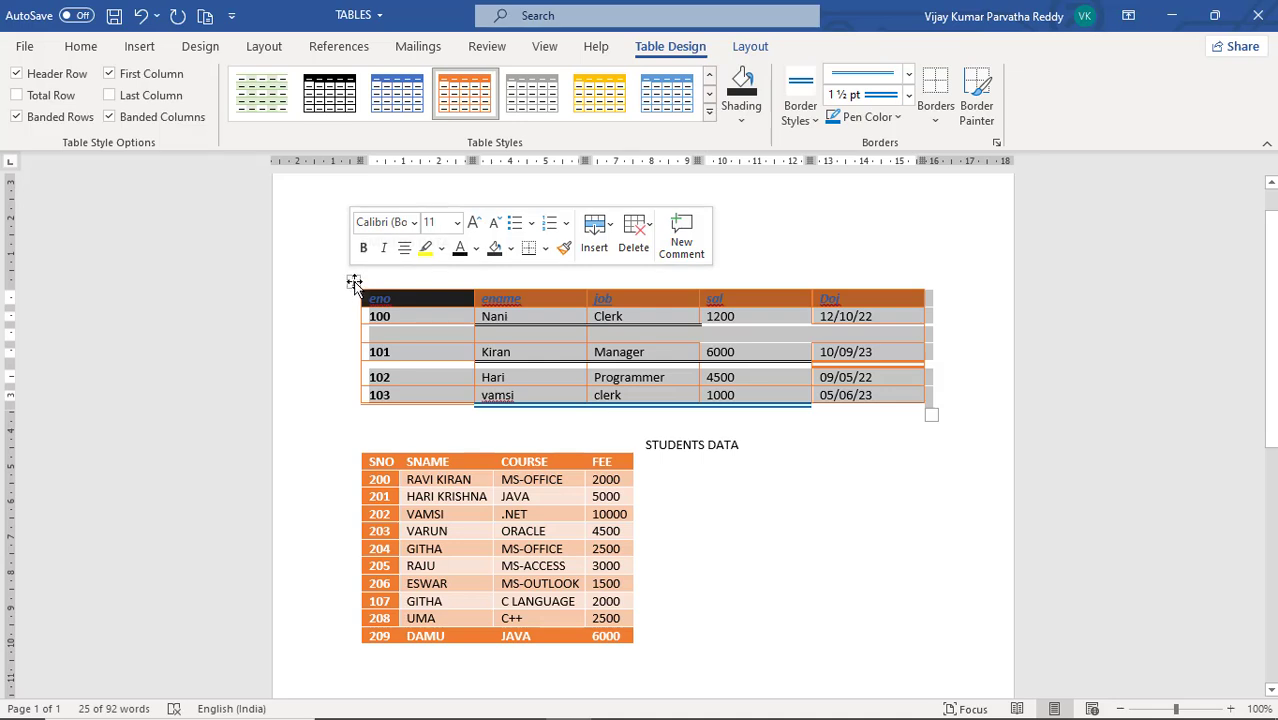
pyautogui.click(937, 123)
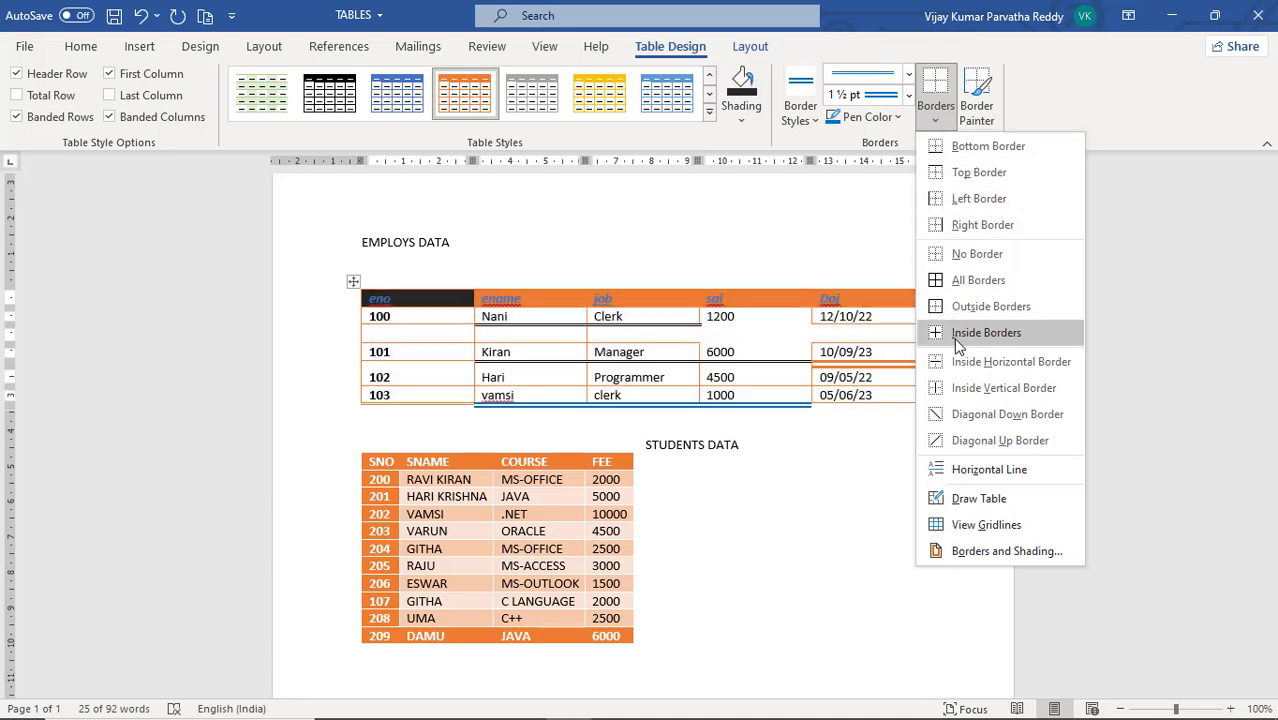
pyautogui.click(951, 253)
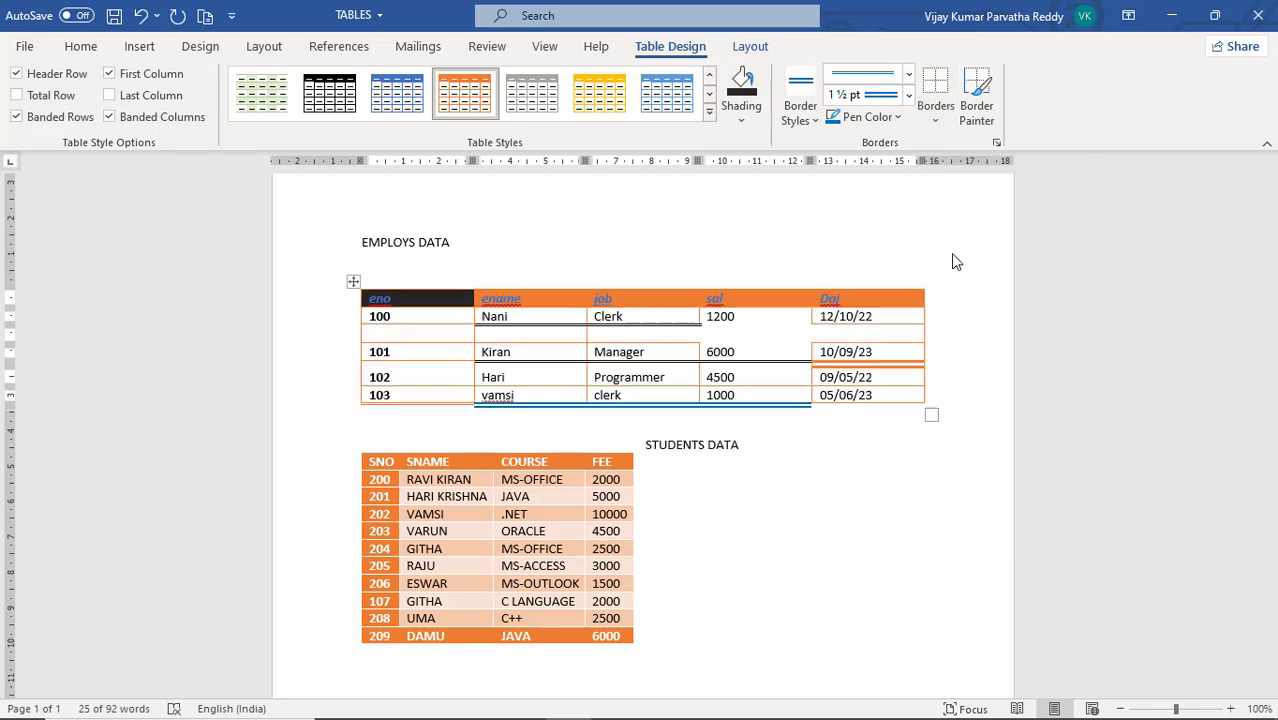
pyautogui.click(929, 335)
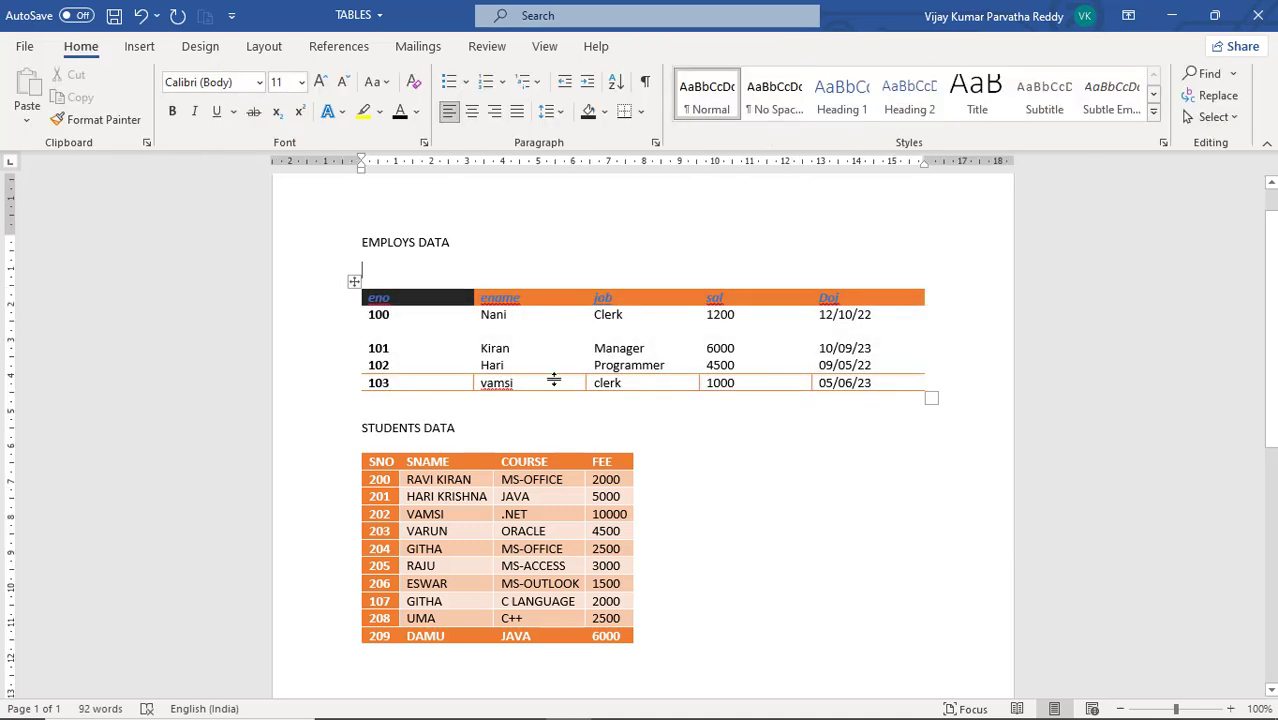
# Apply the blue double 1 1/2 pt line to the outside borders and all cell borders of the whole EMPLOYS DATA table
pyautogui.click(355, 281)
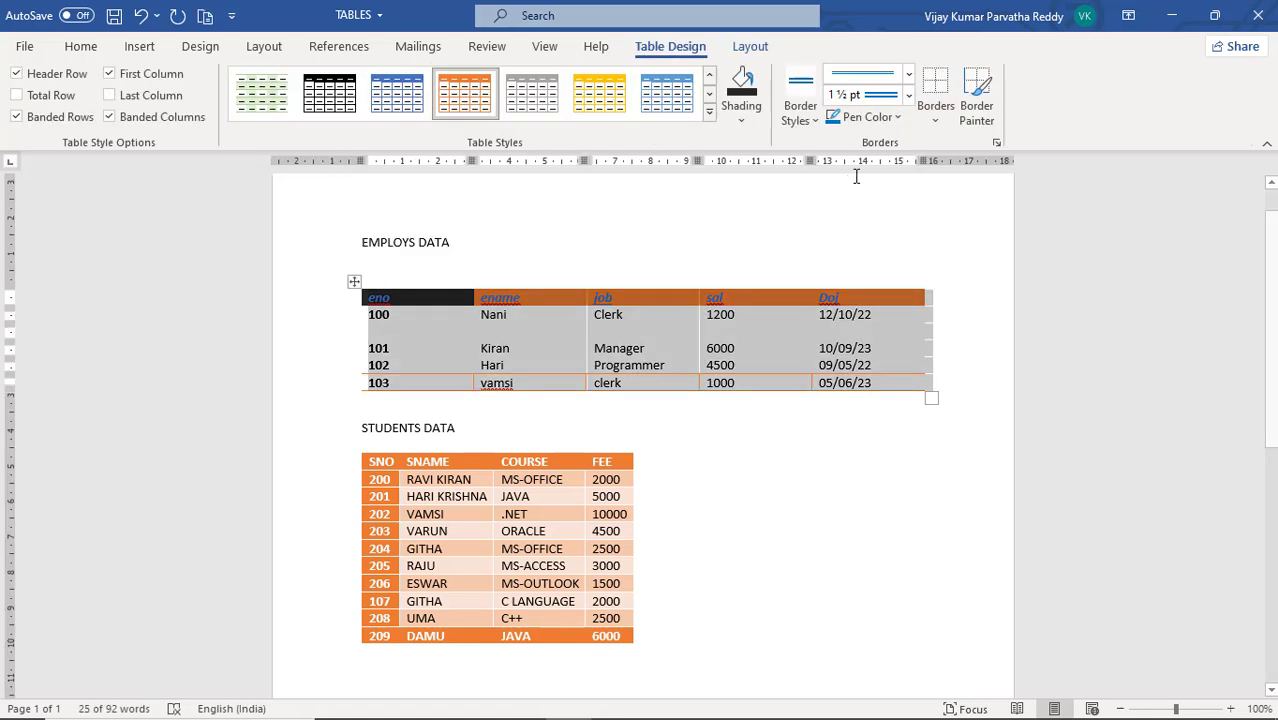
pyautogui.click(935, 121)
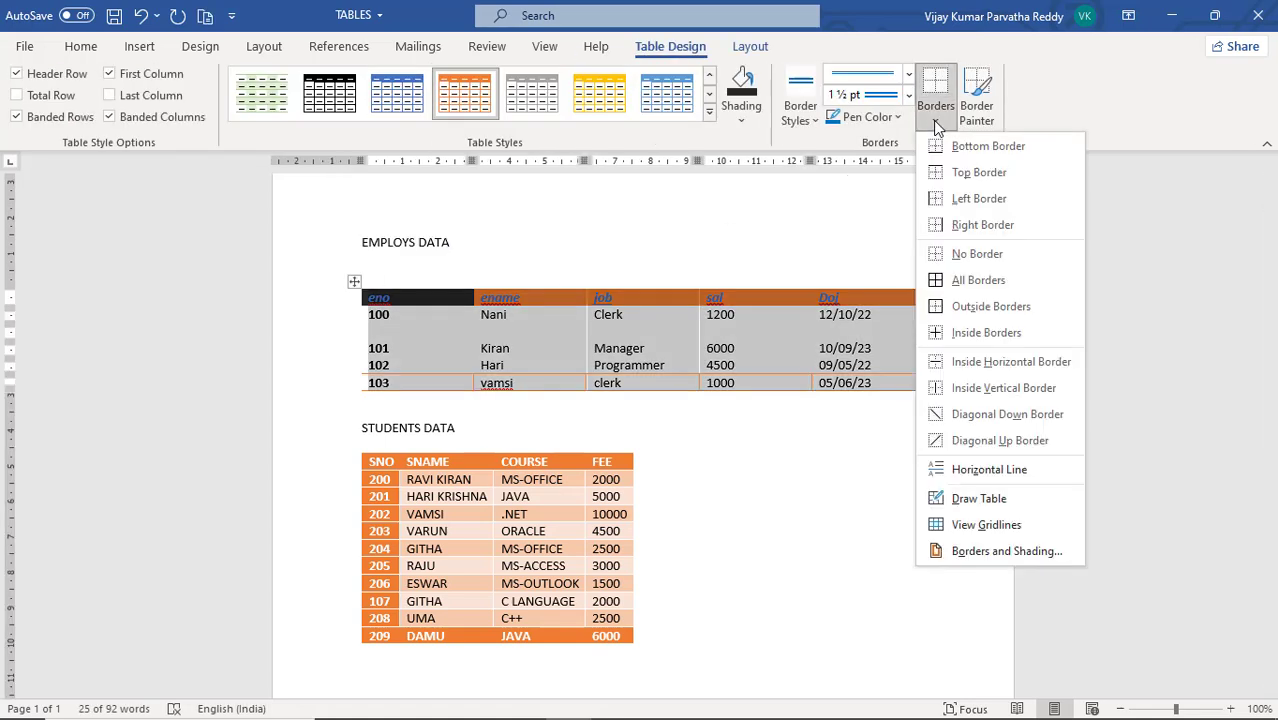
pyautogui.click(955, 316)
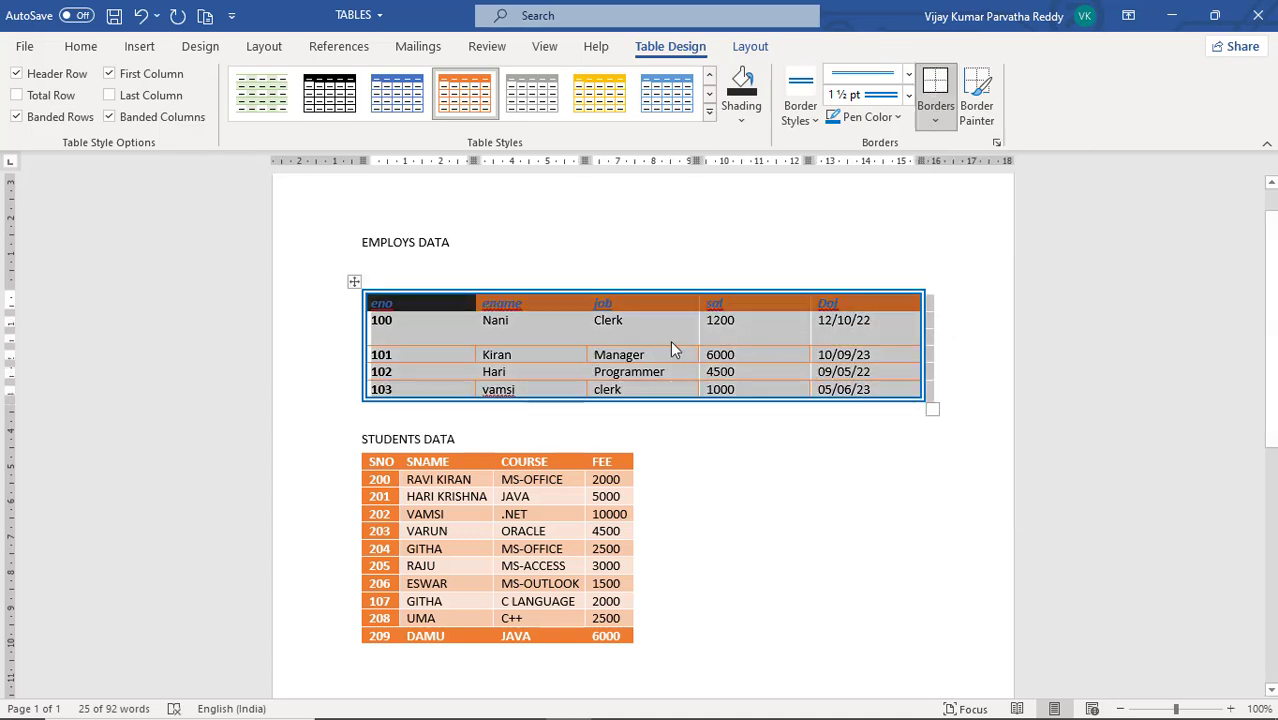
pyautogui.click(935, 121)
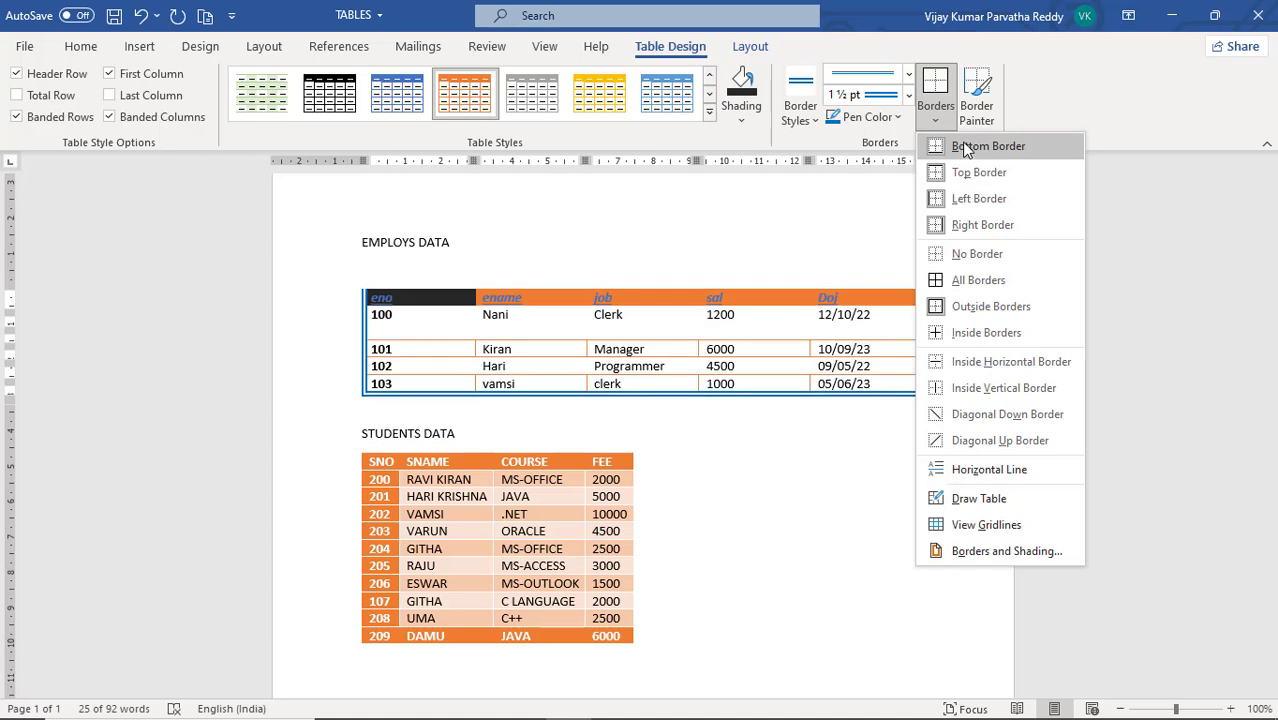
pyautogui.click(962, 283)
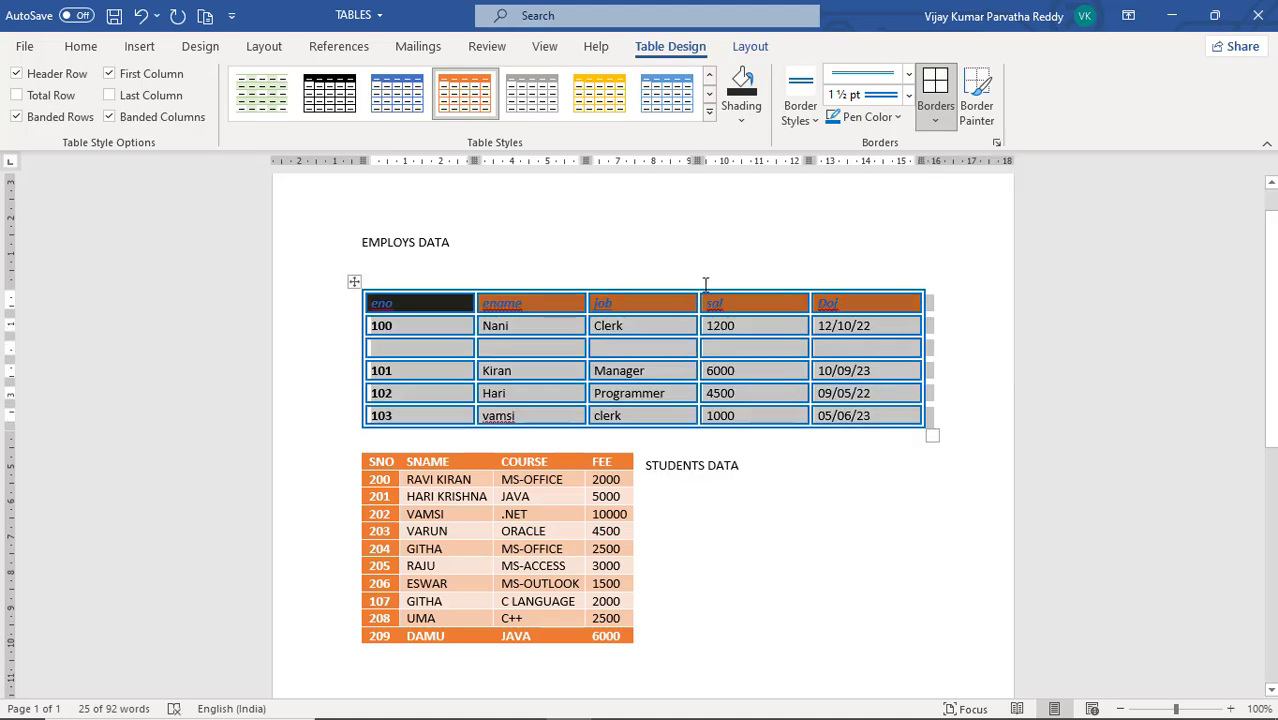
# Choose the black single solid 1 1/2 pt border style and apply it to all borders of the EMPLOYS DATA table
pyautogui.click(815, 122)
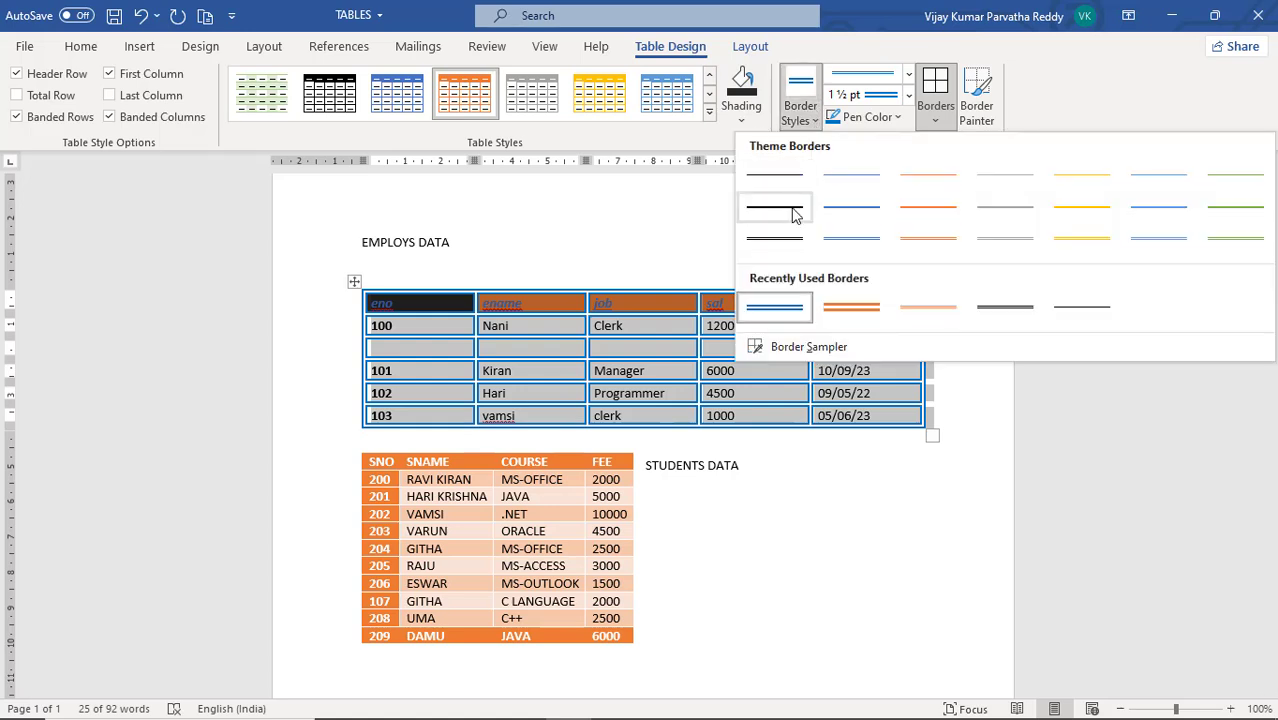
pyautogui.click(795, 215)
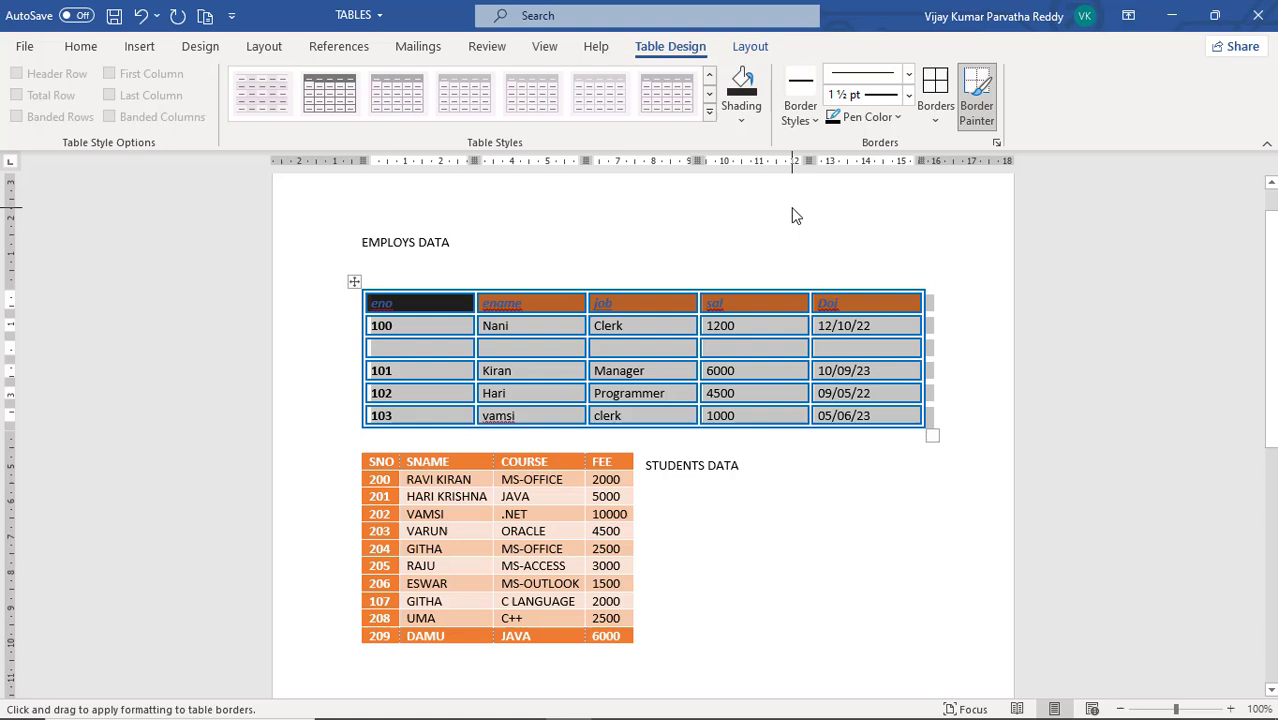
pyautogui.click(935, 122)
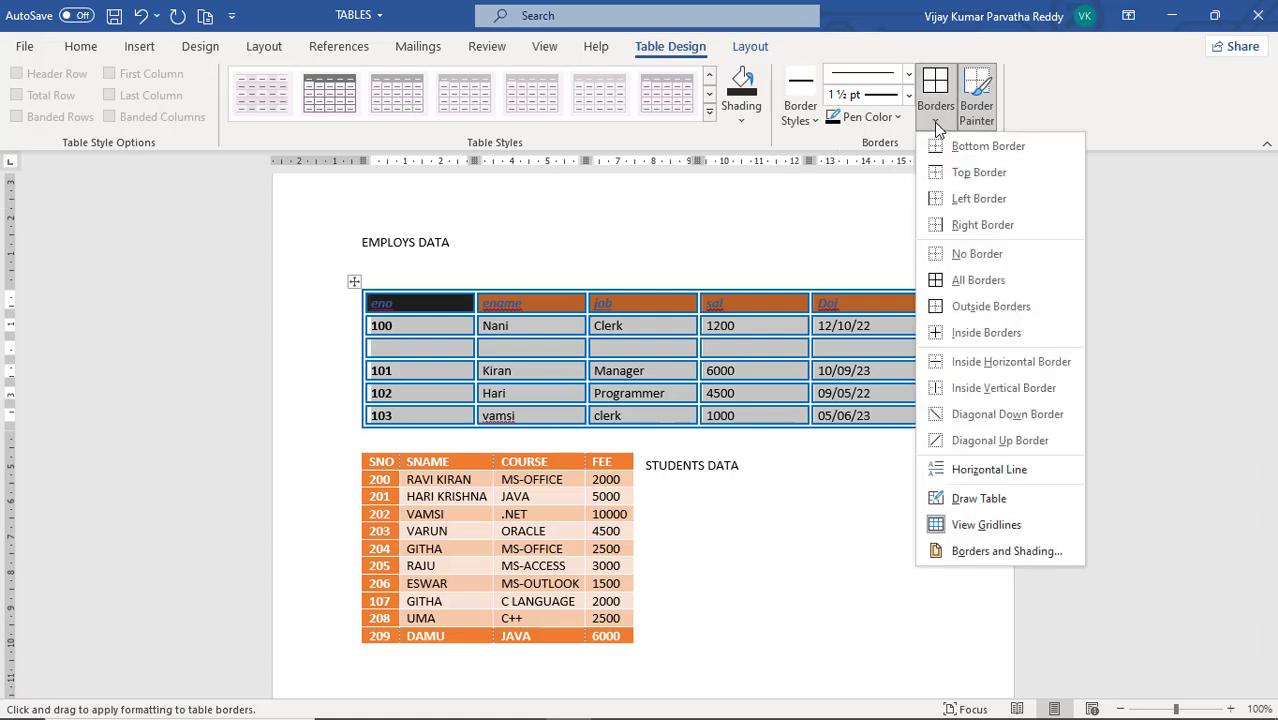
pyautogui.click(940, 280)
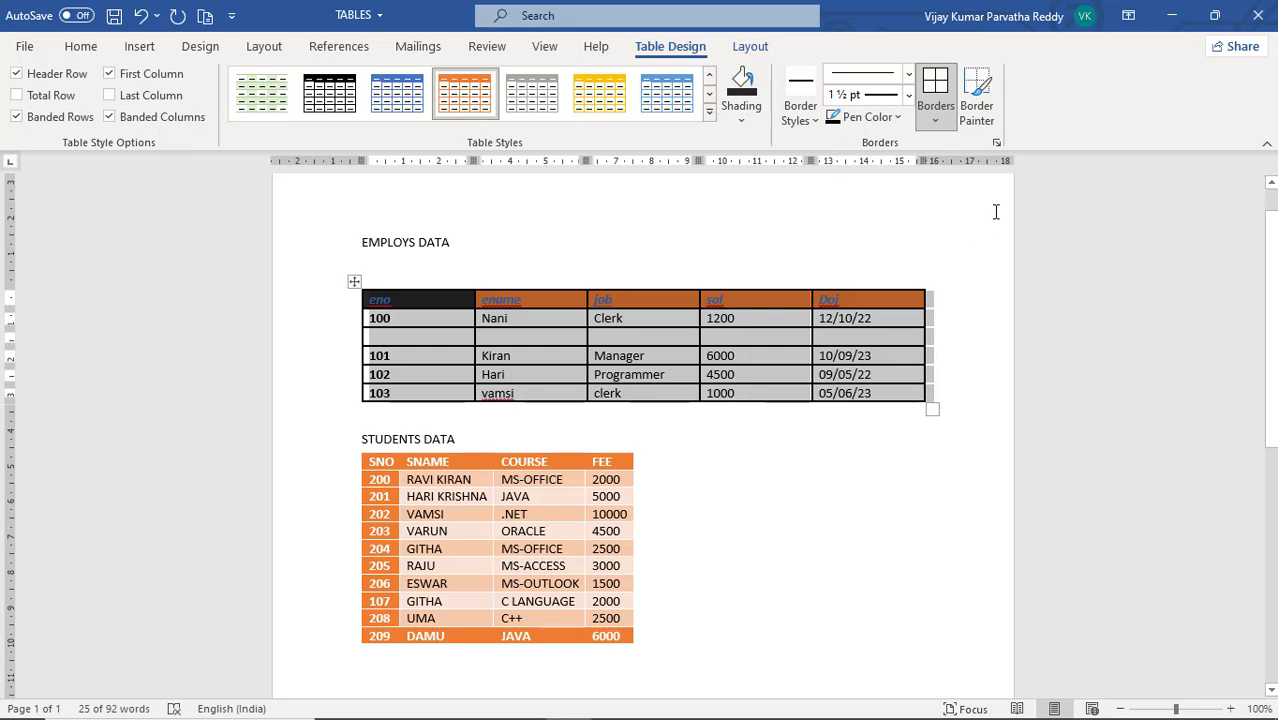
# Paint the black solid 1 1/2 pt border beneath the 202 row of the STUDENTS DATA table with Border Painter
pyautogui.click(976, 110)
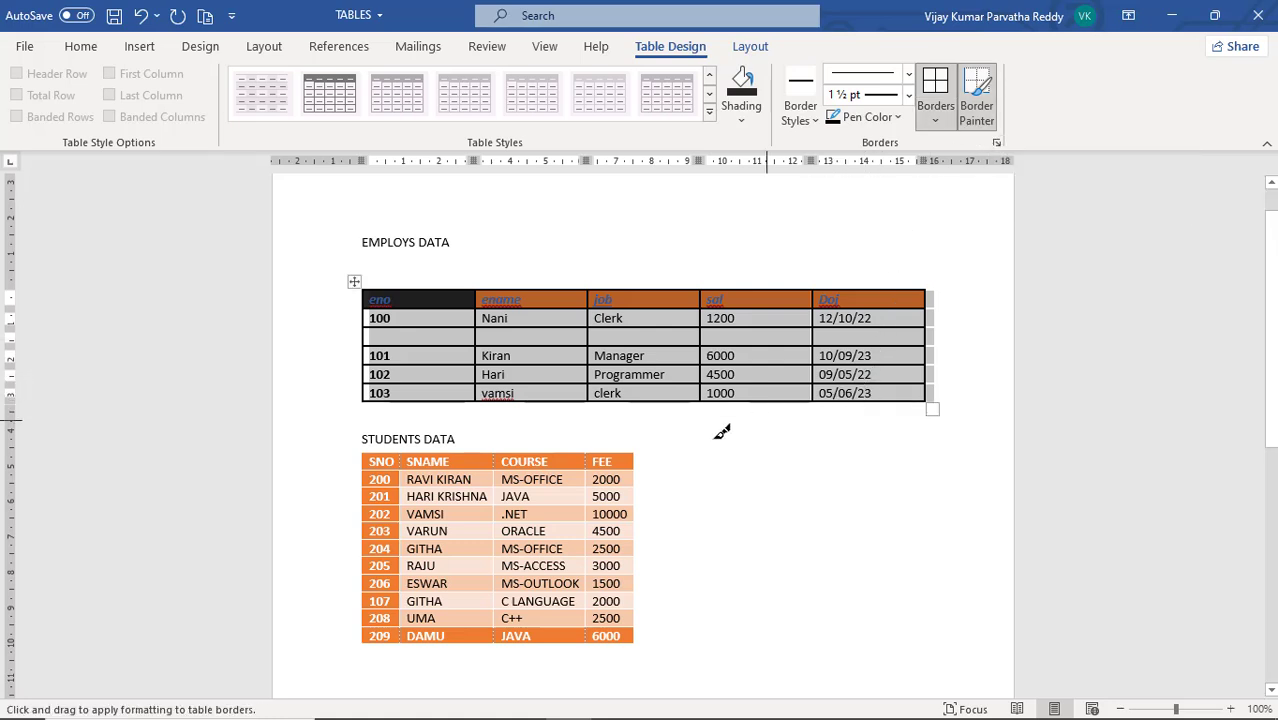
pyautogui.click(616, 521)
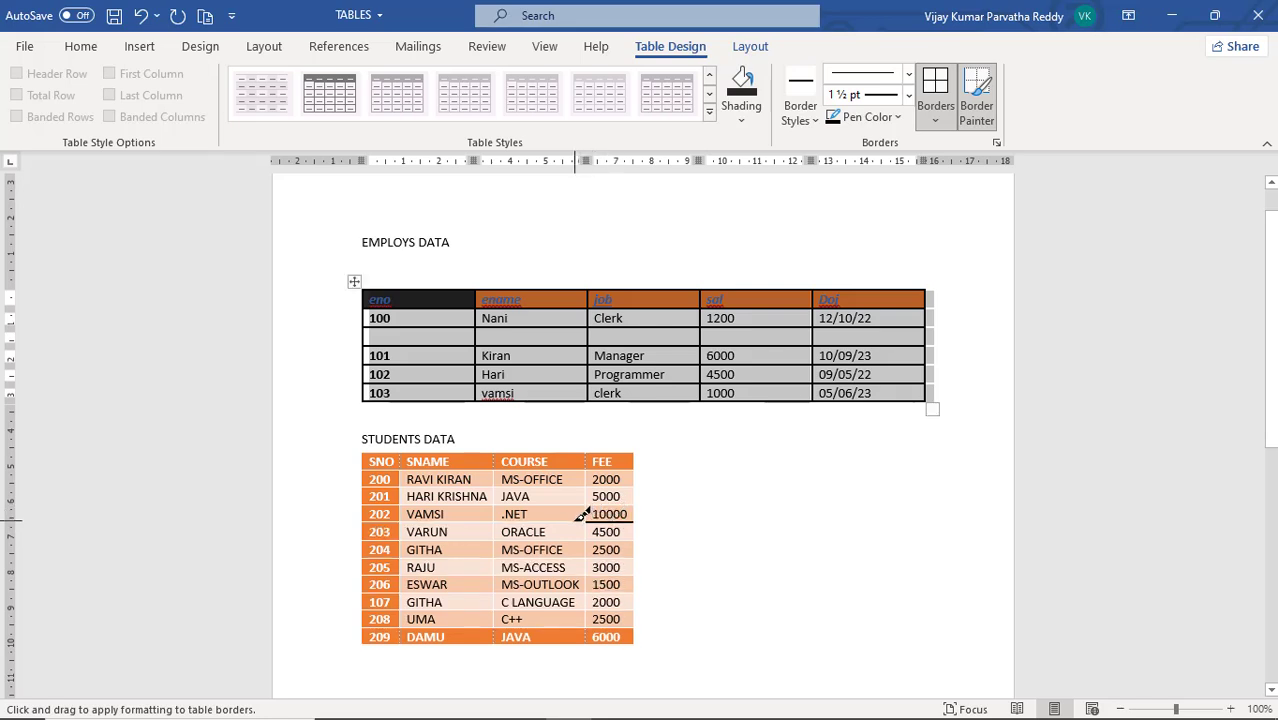
pyautogui.click(582, 514)
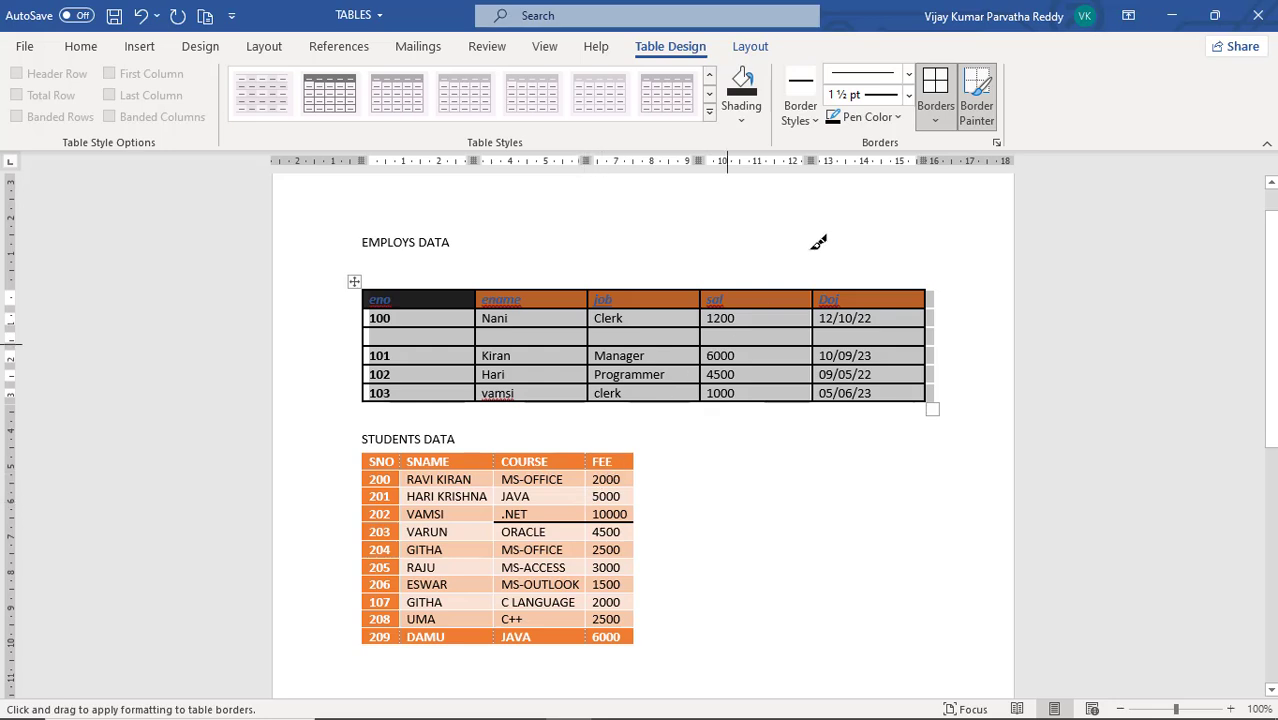
pyautogui.click(474, 520)
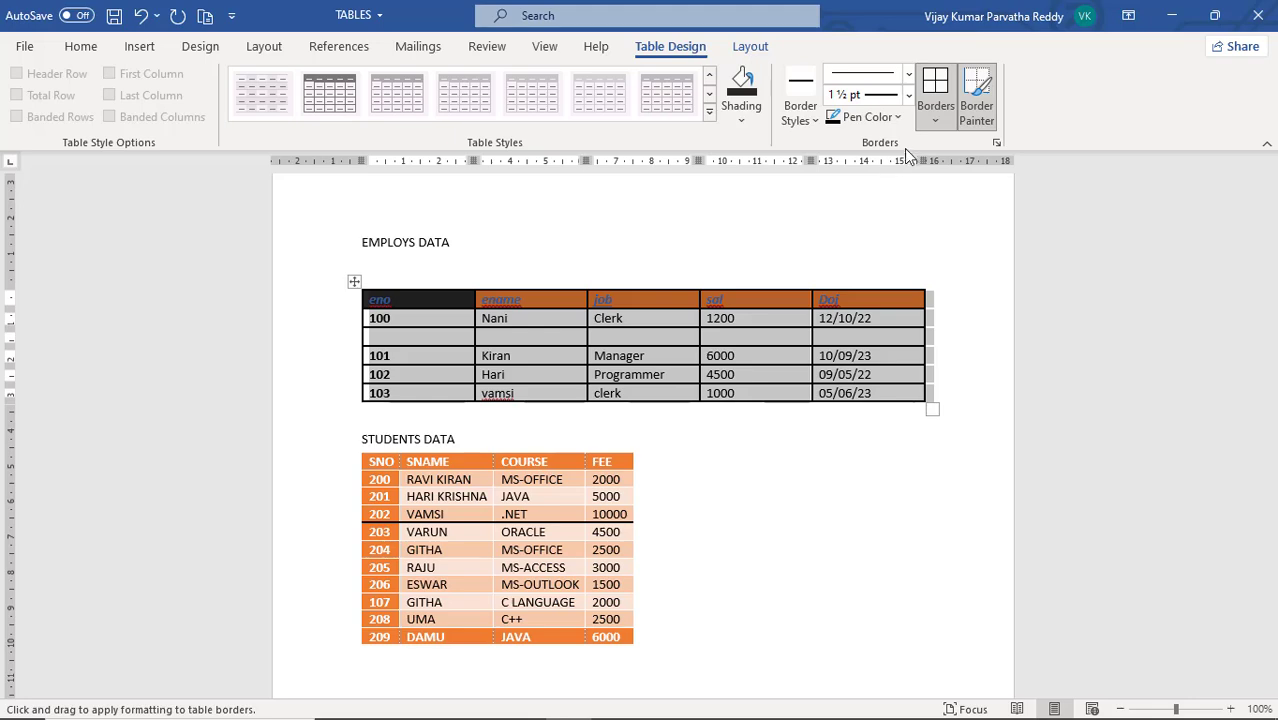
# Apply the Grid border setting with a single solid 1 1/2 pt line and automatic color to the whole EMPLOYS DATA table
pyautogui.click(996, 144)
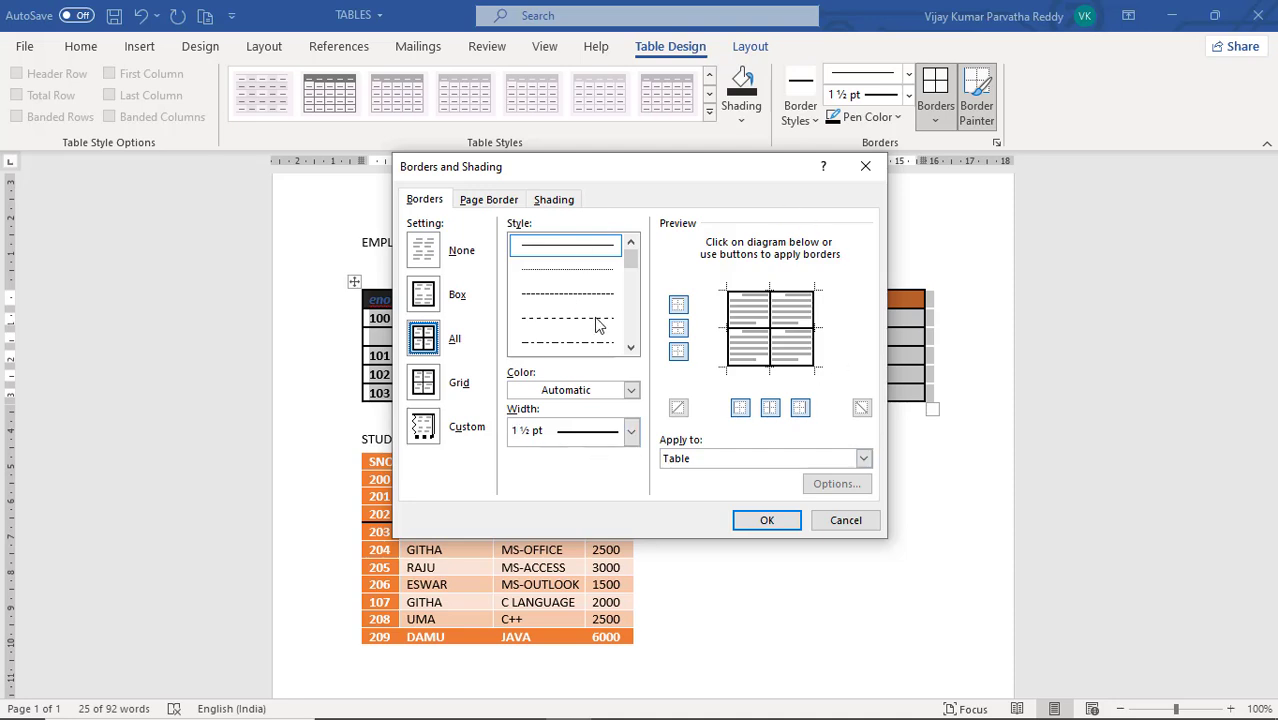
pyautogui.click(423, 298)
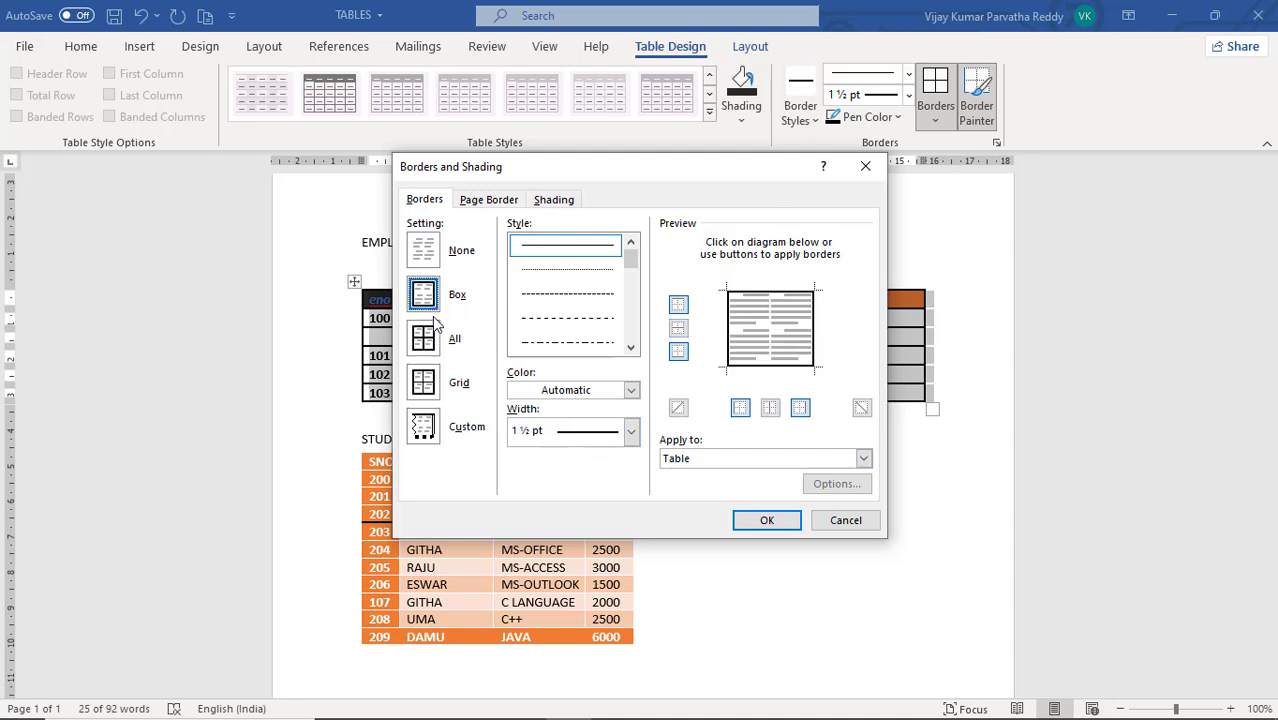
pyautogui.click(426, 374)
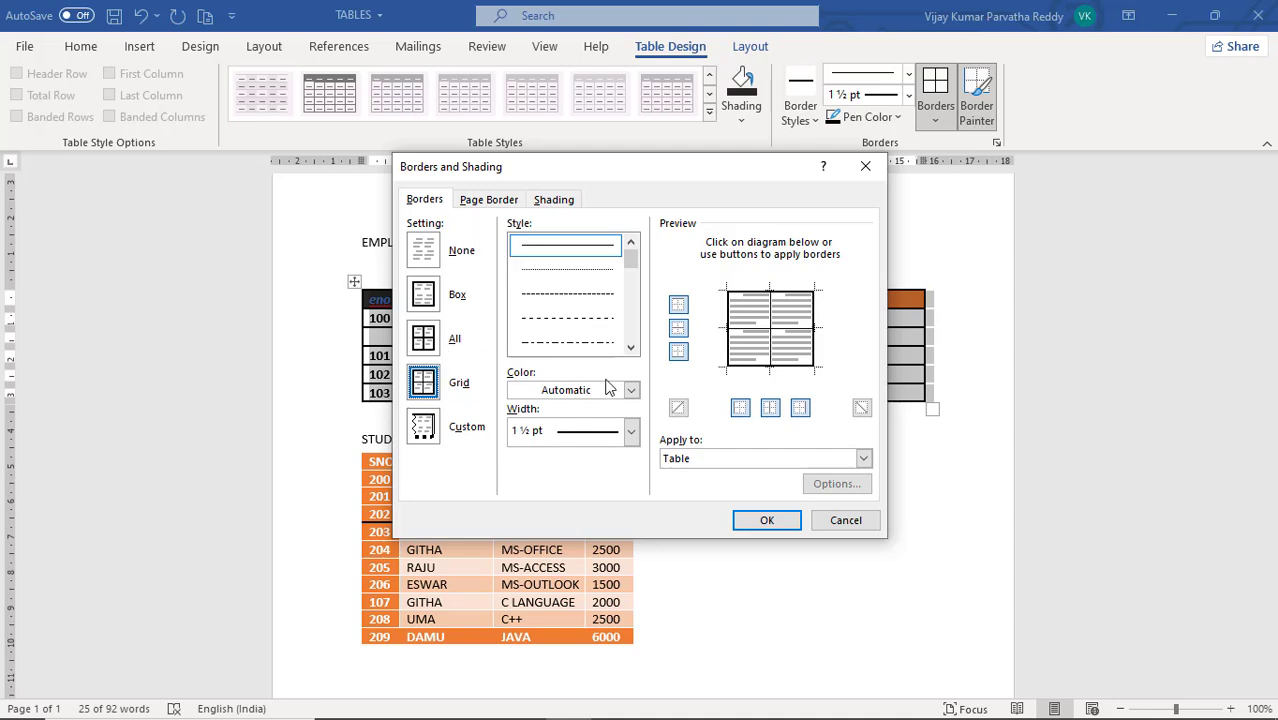
pyautogui.click(631, 438)
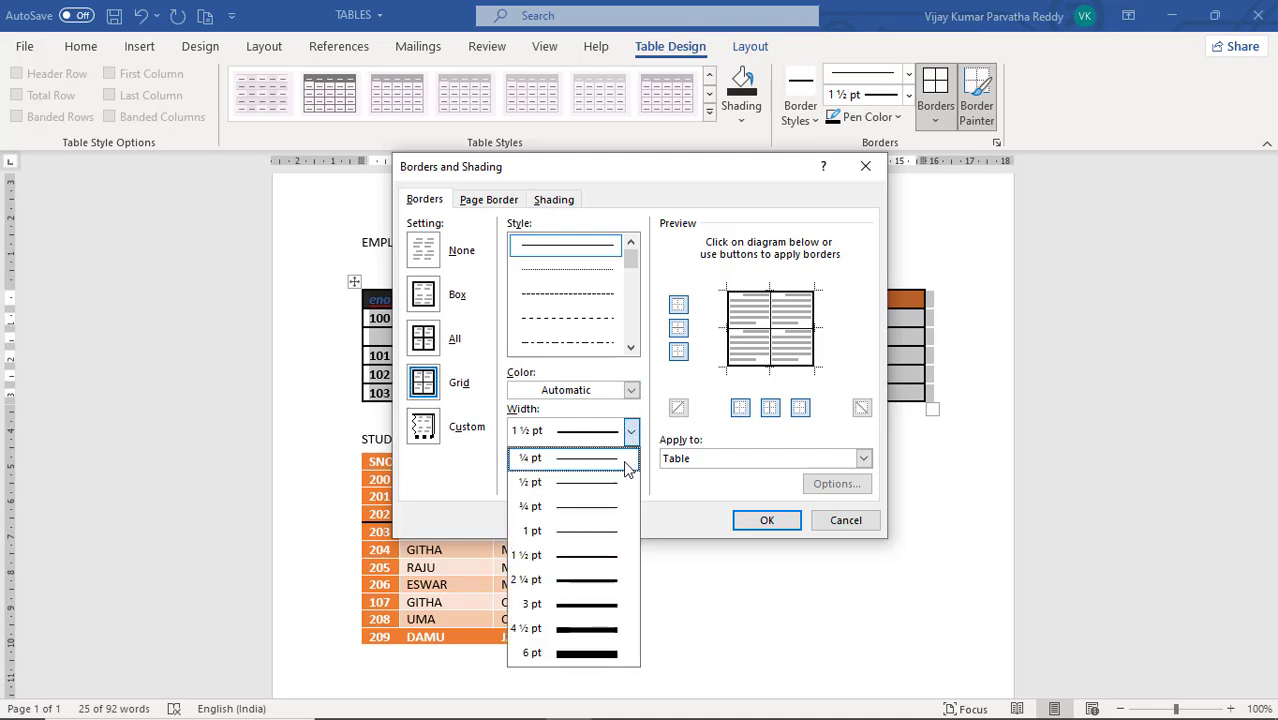
pyautogui.click(631, 431)
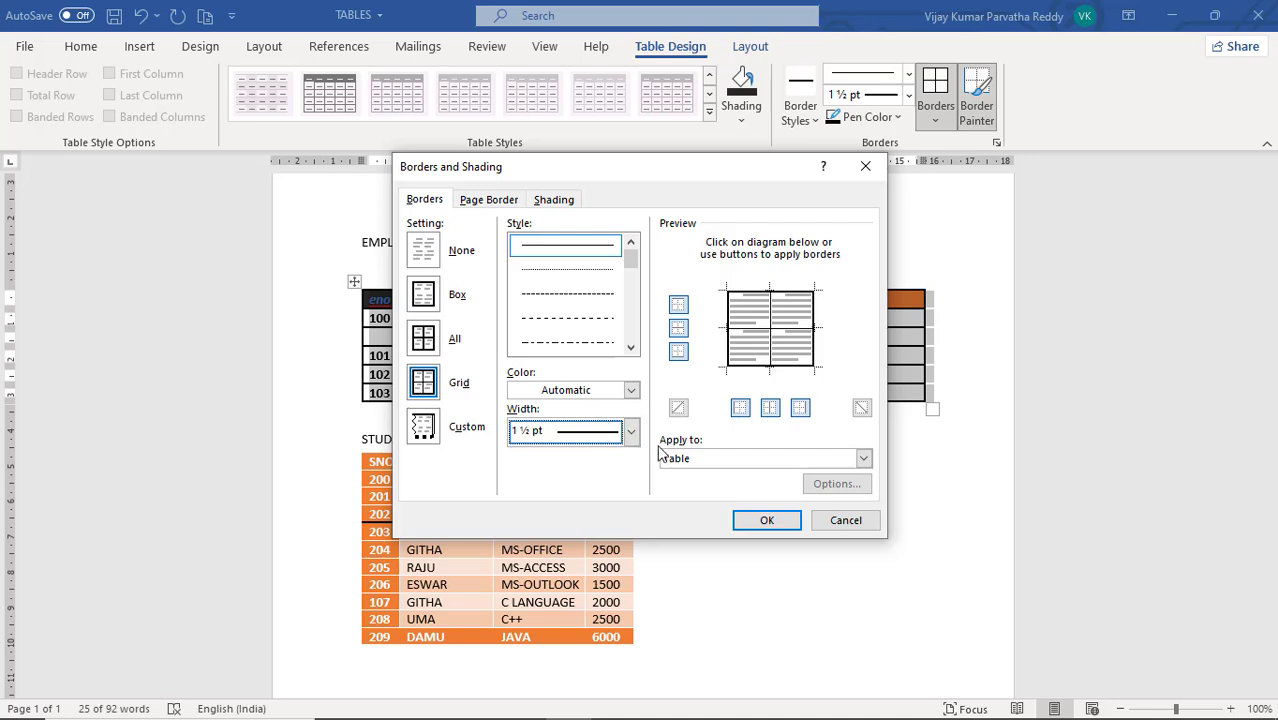
pyautogui.click(864, 459)
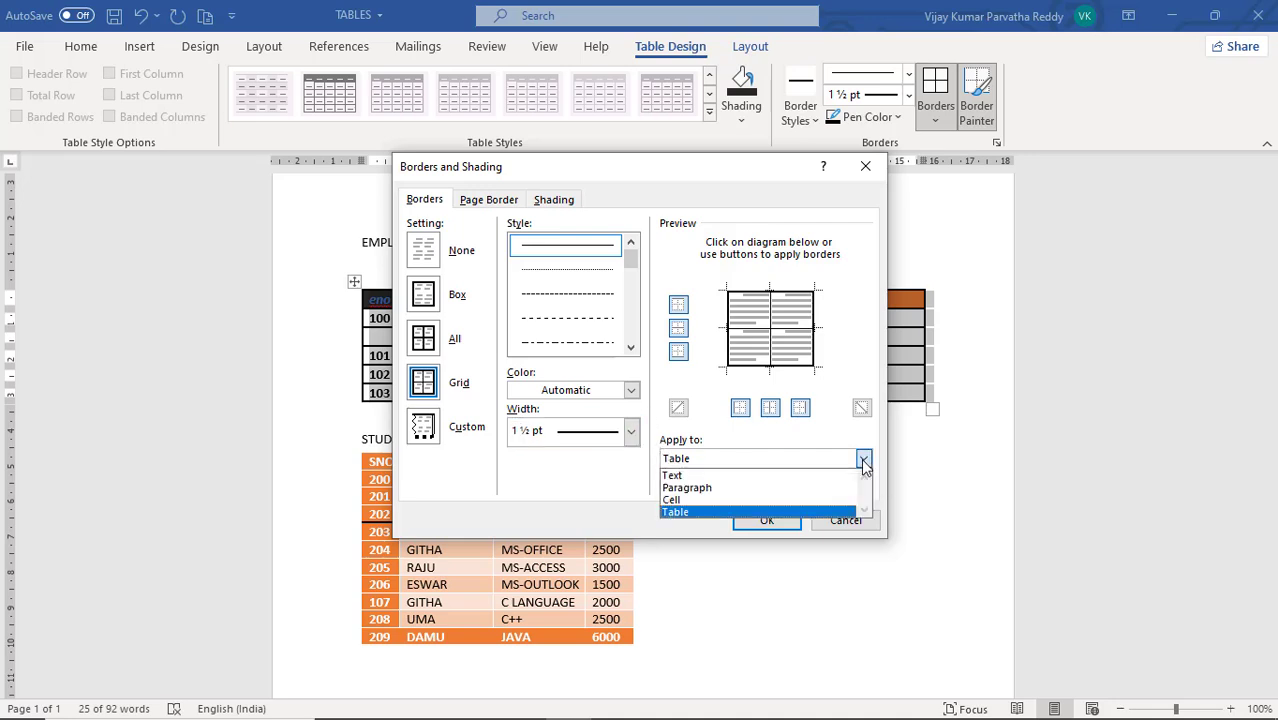
pyautogui.click(803, 512)
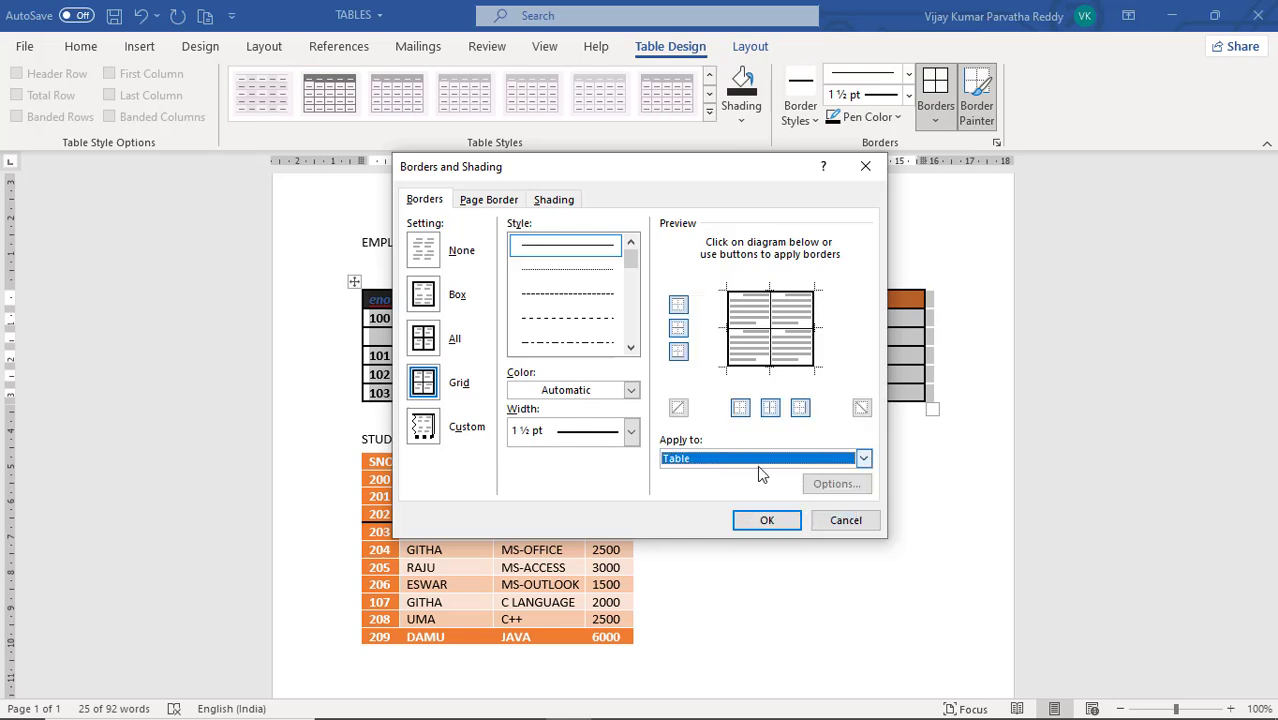
pyautogui.click(862, 459)
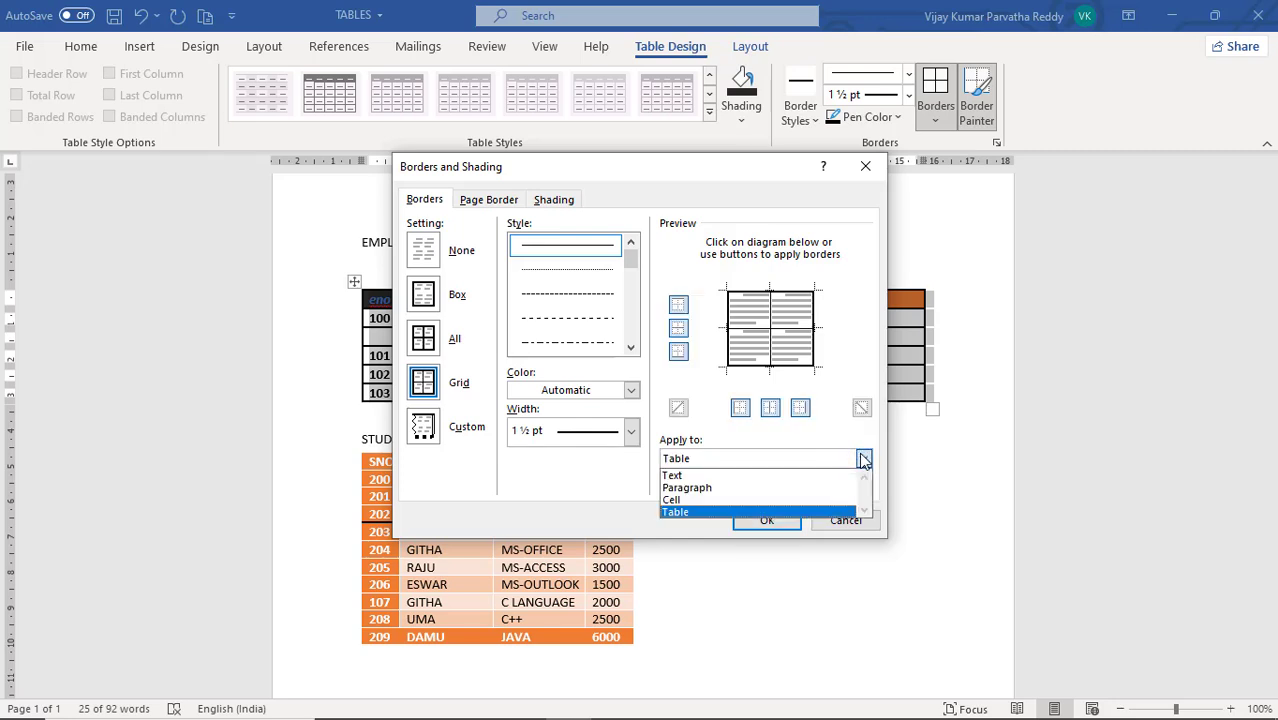
pyautogui.click(745, 512)
pyautogui.click(767, 522)
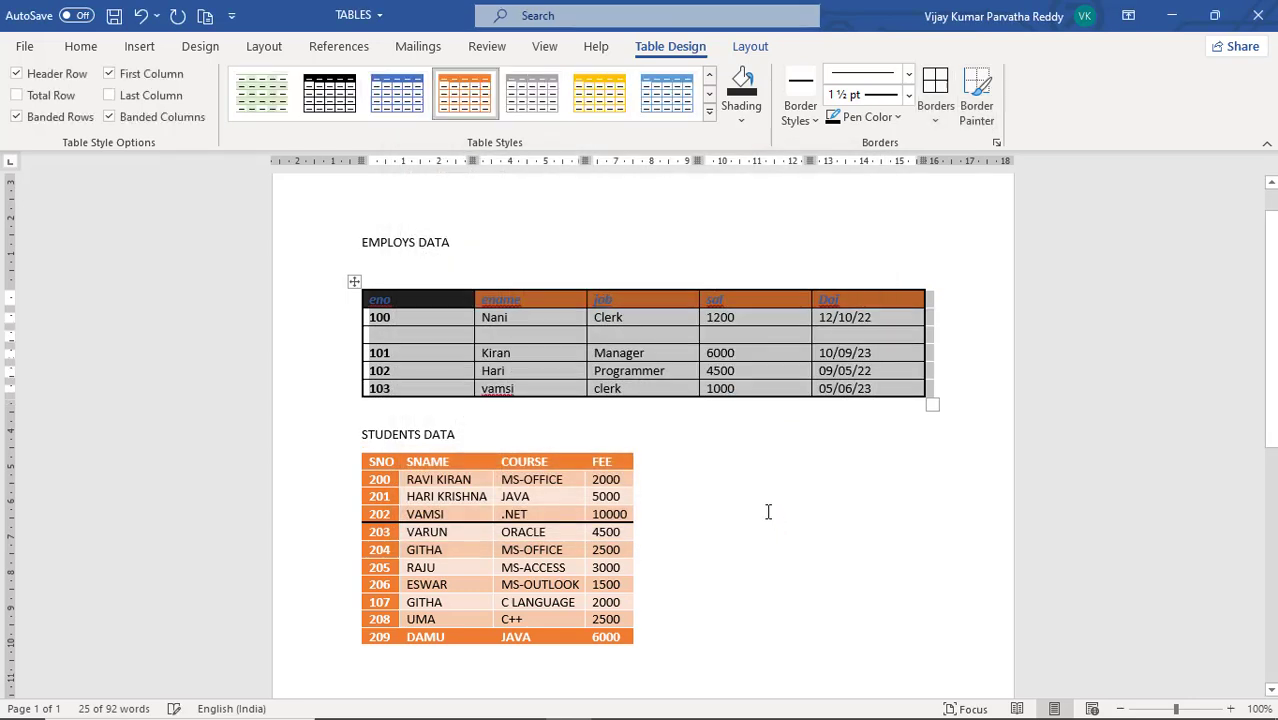
pyautogui.click(750, 355)
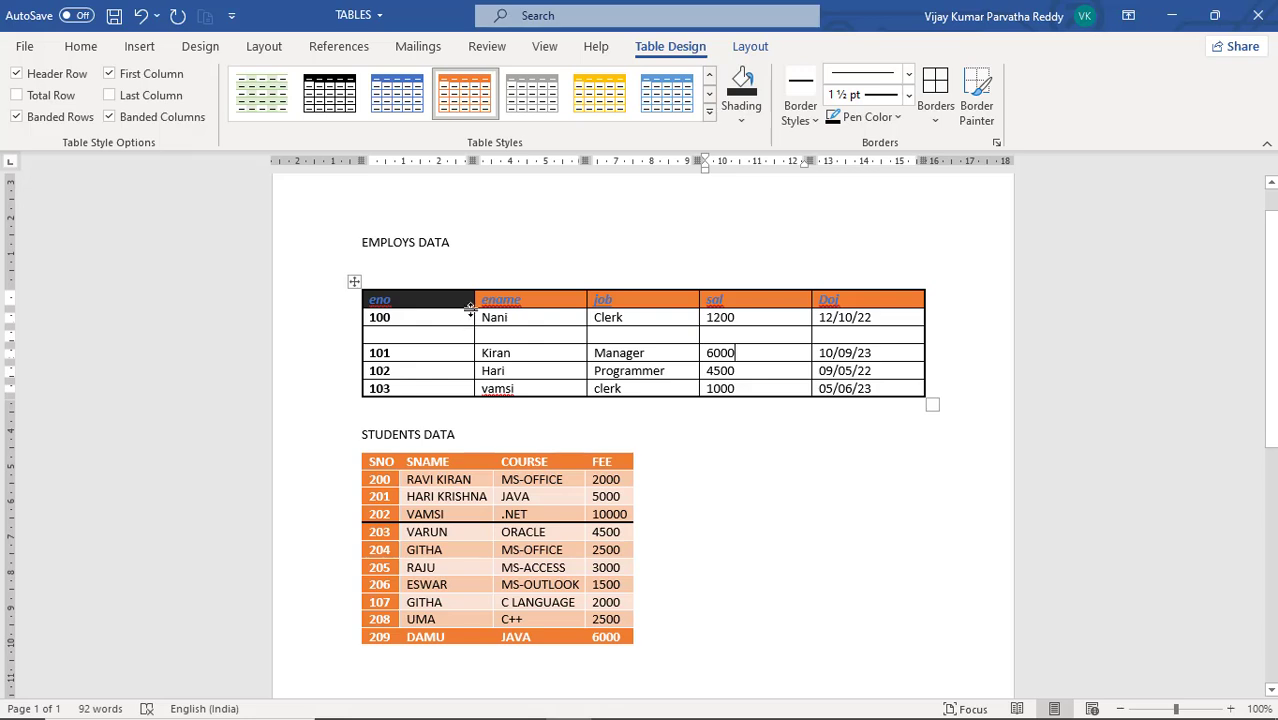
pyautogui.click(643, 335)
pyautogui.click(748, 48)
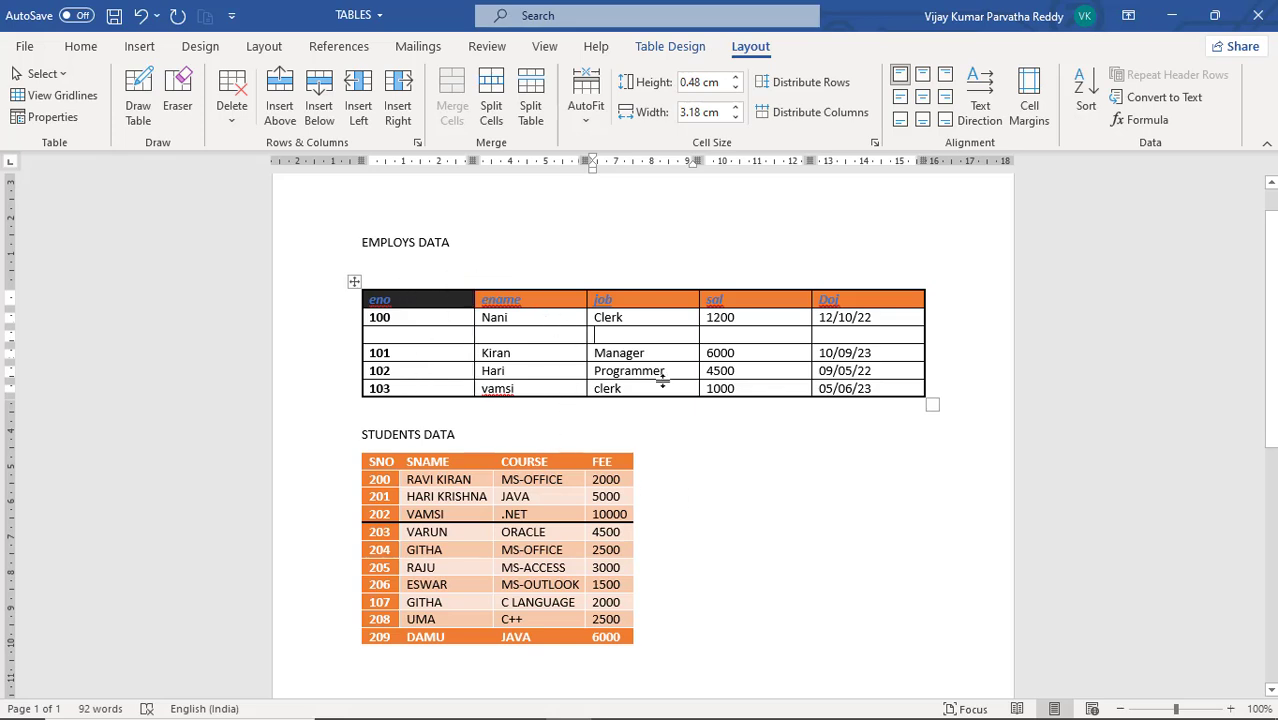
pyautogui.scroll(-1, 676, 424)
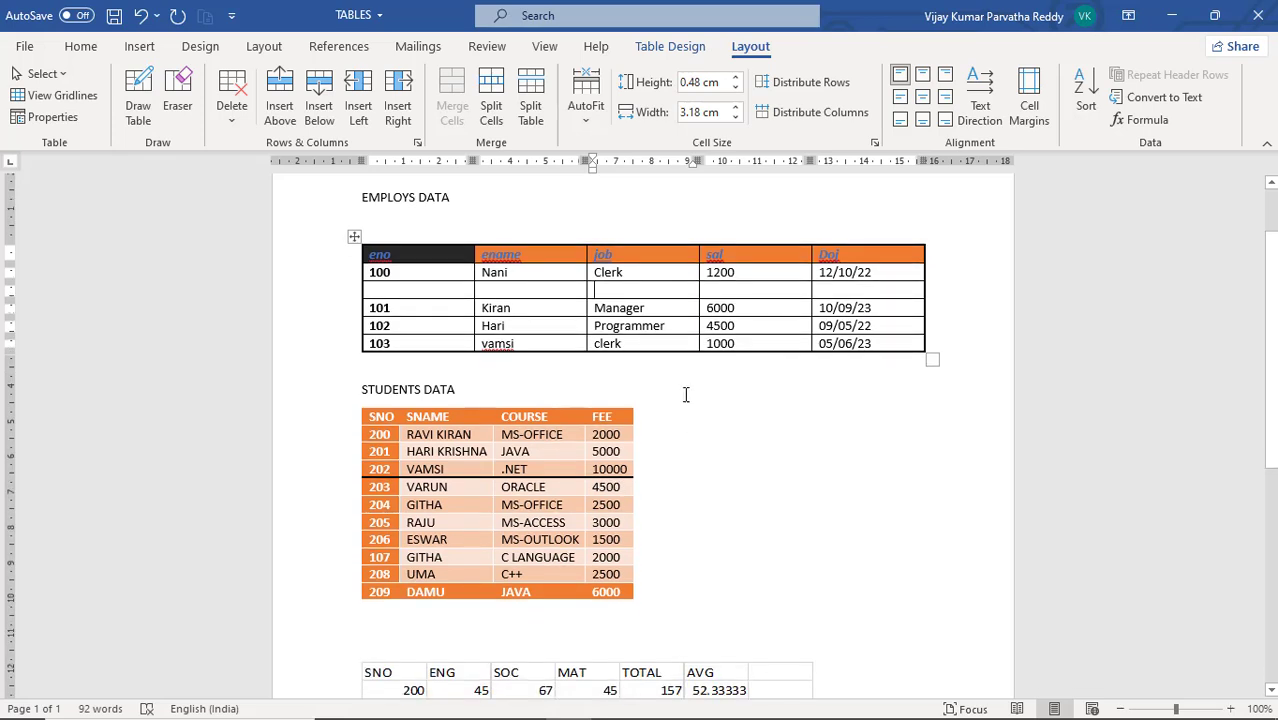
pyautogui.click(678, 381)
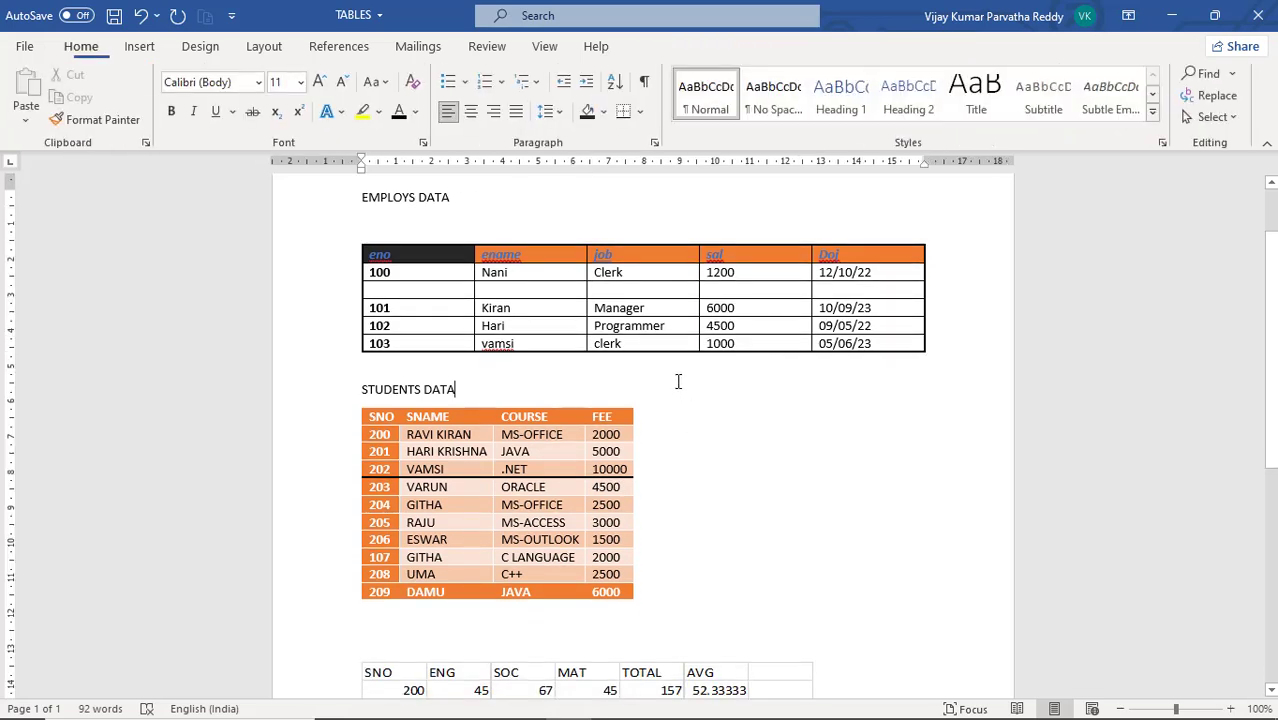